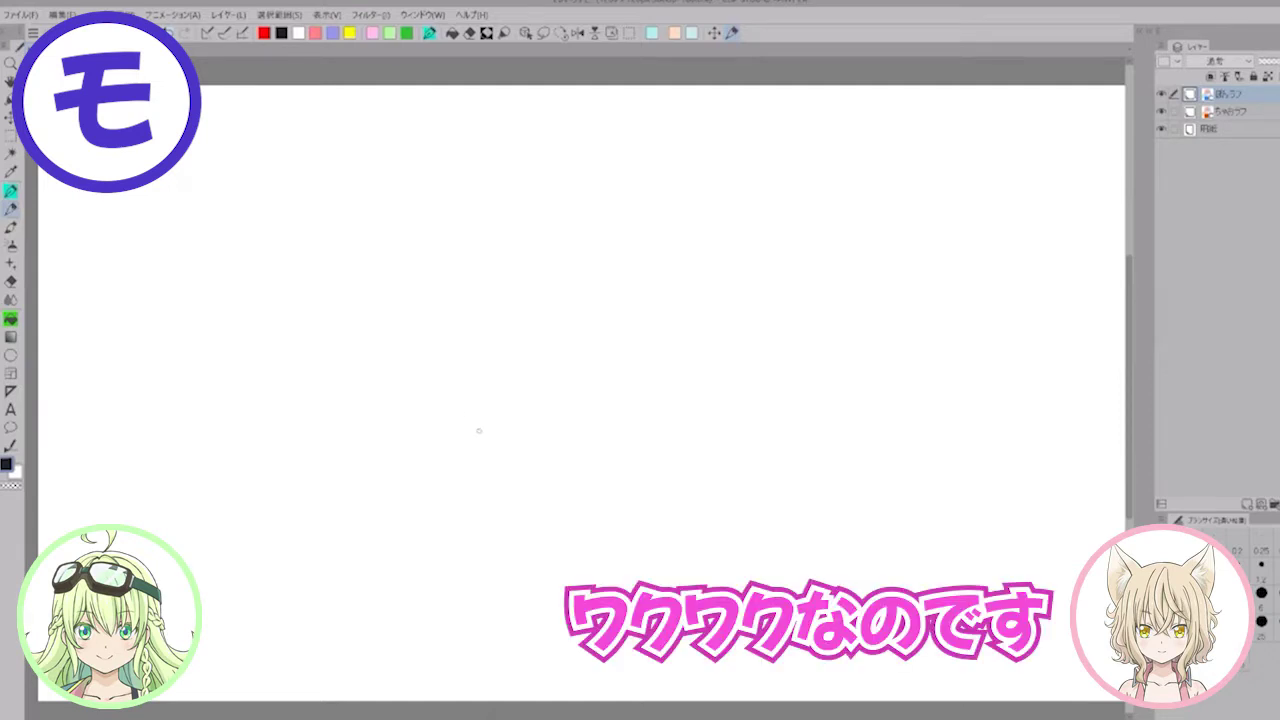
Step: Sketch a round chibi head in blue at the lower middle of the canvas, with a vertical centre line and horizontal eye guide
mouse_move(482, 425)
left_mouse_down()
mouse_move(479, 439)
mouse_move(504, 384)
mouse_move(608, 345)
mouse_move(695, 406)
mouse_move(709, 480)
left_mouse_up()
mouse_move(481, 462)
left_mouse_down()
mouse_move(507, 549)
mouse_move(593, 599)
mouse_move(582, 591)
mouse_move(618, 592)
left_mouse_up()
mouse_move(602, 590)
left_mouse_down()
mouse_move(685, 561)
mouse_move(704, 504)
left_mouse_up()
left_click_drag(592, 378, 597, 578)
left_click_drag(626, 506, 690, 507)
Step: Sketch two large oval eyes with upper lid lines on either side of the blue head's centre line
left_click_drag(514, 482, 555, 465)
mouse_move(637, 471)
left_mouse_down()
mouse_move(675, 470)
mouse_move(657, 460)
left_mouse_up()
left_click_drag(633, 468, 645, 461)
mouse_move(547, 470)
left_mouse_down()
mouse_move(528, 485)
mouse_move(543, 511)
left_mouse_up()
mouse_move(551, 473)
left_mouse_down()
mouse_move(565, 505)
mouse_move(537, 517)
left_mouse_up()
mouse_move(640, 467)
left_mouse_down()
mouse_move(636, 504)
mouse_move(658, 510)
left_mouse_up()
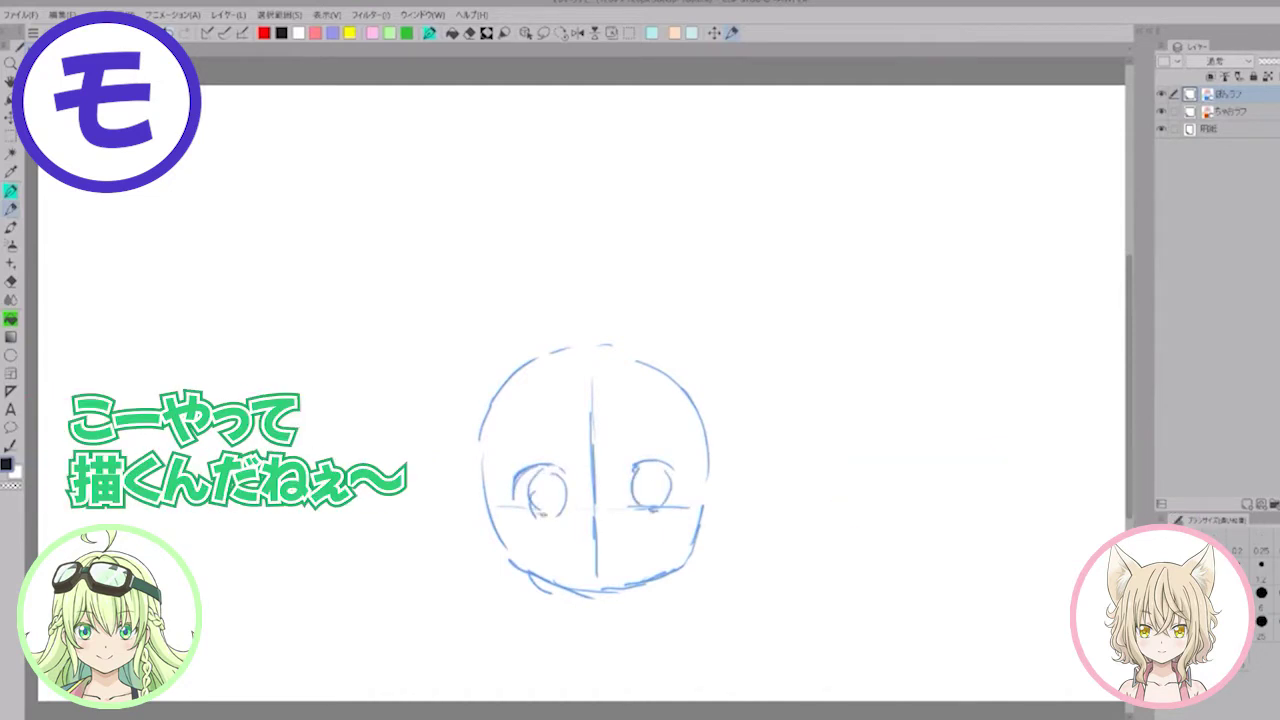
Step: Sketch the first pointed fringe strands falling between the blue character's eyes
mouse_move(536, 423)
left_mouse_down()
mouse_move(556, 432)
mouse_move(652, 413)
left_mouse_up()
left_click_drag(540, 393, 582, 494)
left_click_drag(636, 412, 624, 460)
left_click_drag(622, 434, 606, 494)
Step: Reinforce the blue head's cheek and jaw contours and add an ear on each side
mouse_move(705, 495)
left_mouse_down()
mouse_move(692, 544)
mouse_move(642, 581)
left_mouse_up()
left_click_drag(694, 540, 642, 583)
mouse_move(710, 490)
left_mouse_down()
mouse_move(712, 536)
mouse_move(686, 580)
left_mouse_up()
left_click_drag(490, 490, 506, 552)
mouse_move(484, 504)
left_mouse_down()
mouse_move(480, 544)
mouse_move(510, 580)
mouse_move(470, 510)
left_mouse_up()
Step: Add a small smile, rounded fists under the chin and short eyebrows to the blue character
left_click_drag(572, 551, 620, 548)
mouse_move(502, 584)
left_mouse_down()
mouse_move(508, 600)
mouse_move(554, 592)
left_mouse_up()
mouse_move(500, 608)
left_mouse_down()
mouse_move(552, 604)
mouse_move(532, 612)
left_mouse_up()
mouse_move(658, 570)
left_mouse_down()
mouse_move(698, 594)
mouse_move(674, 606)
left_mouse_up()
left_click_drag(551, 428, 546, 434)
left_click_drag(640, 415, 628, 419)
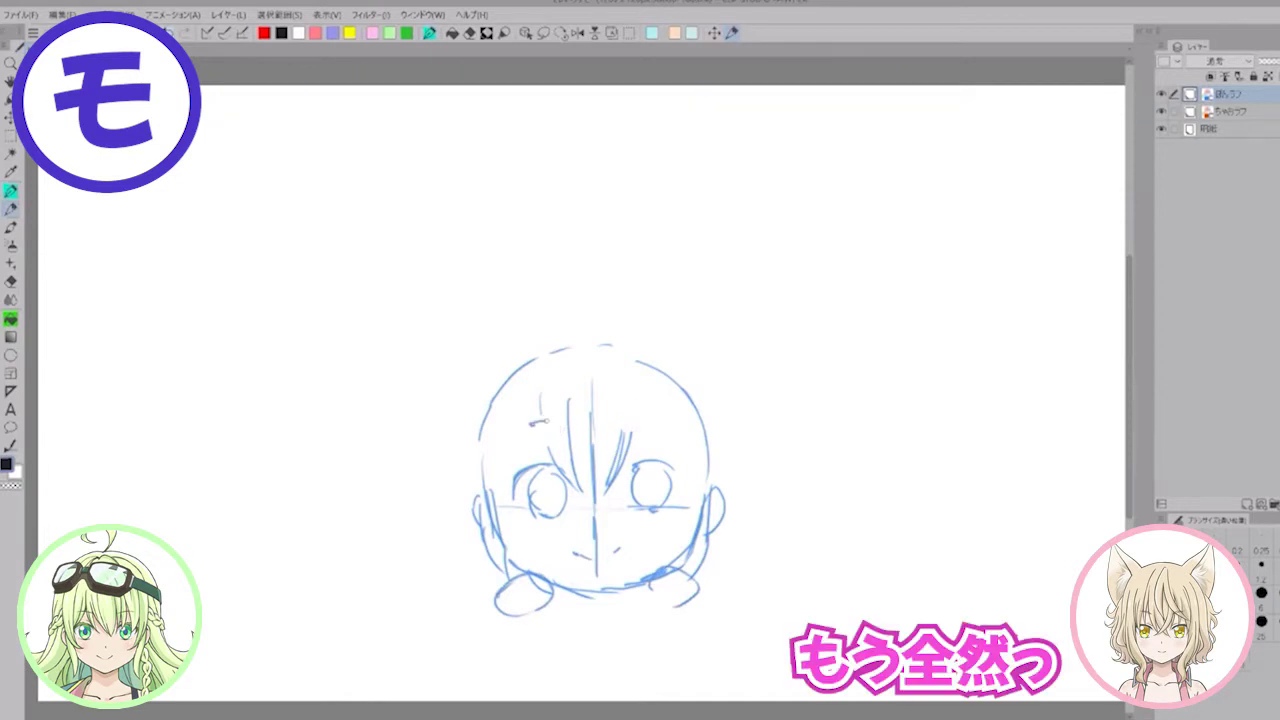
left_click_drag(530, 420, 552, 424)
Step: Extend the blue character's fringe with more centre strands and pointed side locks framing both eyes
left_click_drag(632, 418, 610, 490)
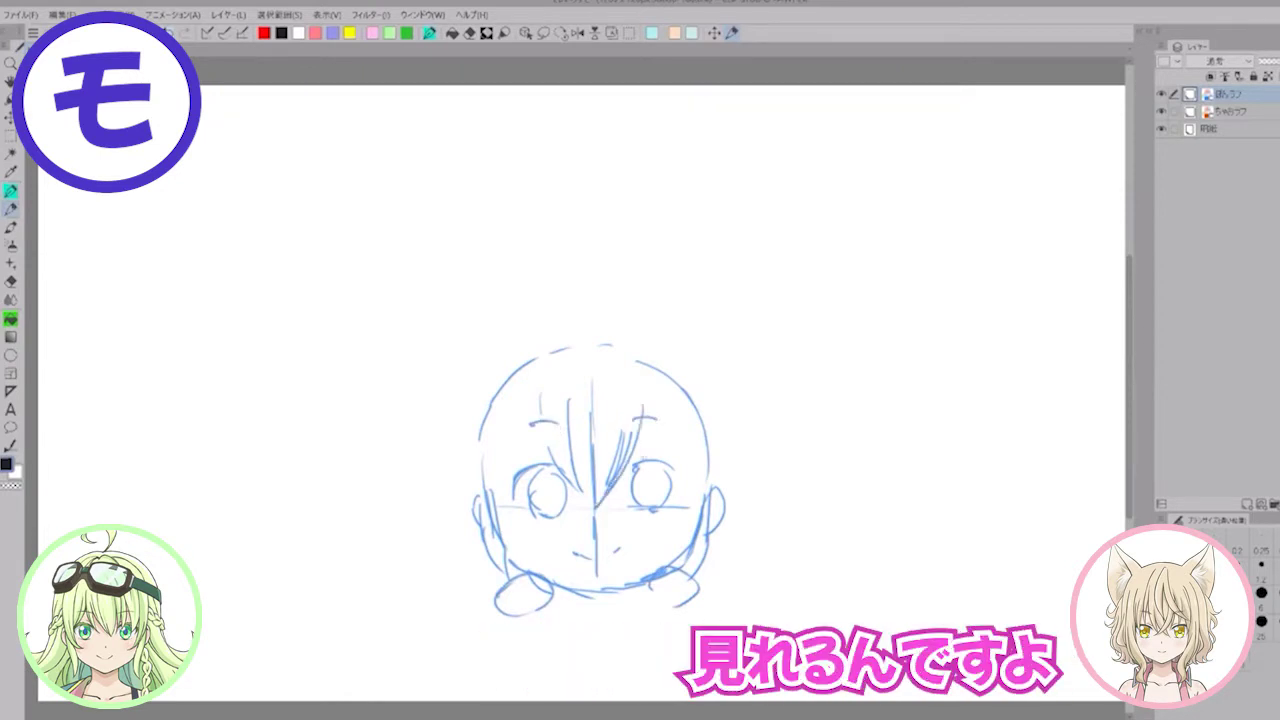
left_click_drag(644, 432, 650, 400)
left_click_drag(650, 402, 670, 466)
left_click_drag(688, 424, 690, 496)
left_click_drag(686, 494, 662, 536)
left_click_drag(716, 456, 694, 512)
left_click_drag(533, 430, 510, 482)
left_click_drag(509, 410, 514, 534)
Step: Sketch the outer hair contour around the blue head from the crown down to the ears
left_click_drag(485, 390, 542, 325)
mouse_move(502, 348)
left_mouse_down()
mouse_move(590, 314)
mouse_move(676, 334)
mouse_move(658, 324)
mouse_move(728, 394)
mouse_move(736, 502)
mouse_move(482, 378)
mouse_move(476, 388)
left_mouse_up()
mouse_move(518, 330)
left_mouse_down()
mouse_move(486, 372)
mouse_move(496, 350)
left_mouse_up()
mouse_move(488, 370)
left_mouse_down()
mouse_move(457, 478)
mouse_move(474, 522)
left_mouse_up()
left_click_drag(468, 504, 488, 530)
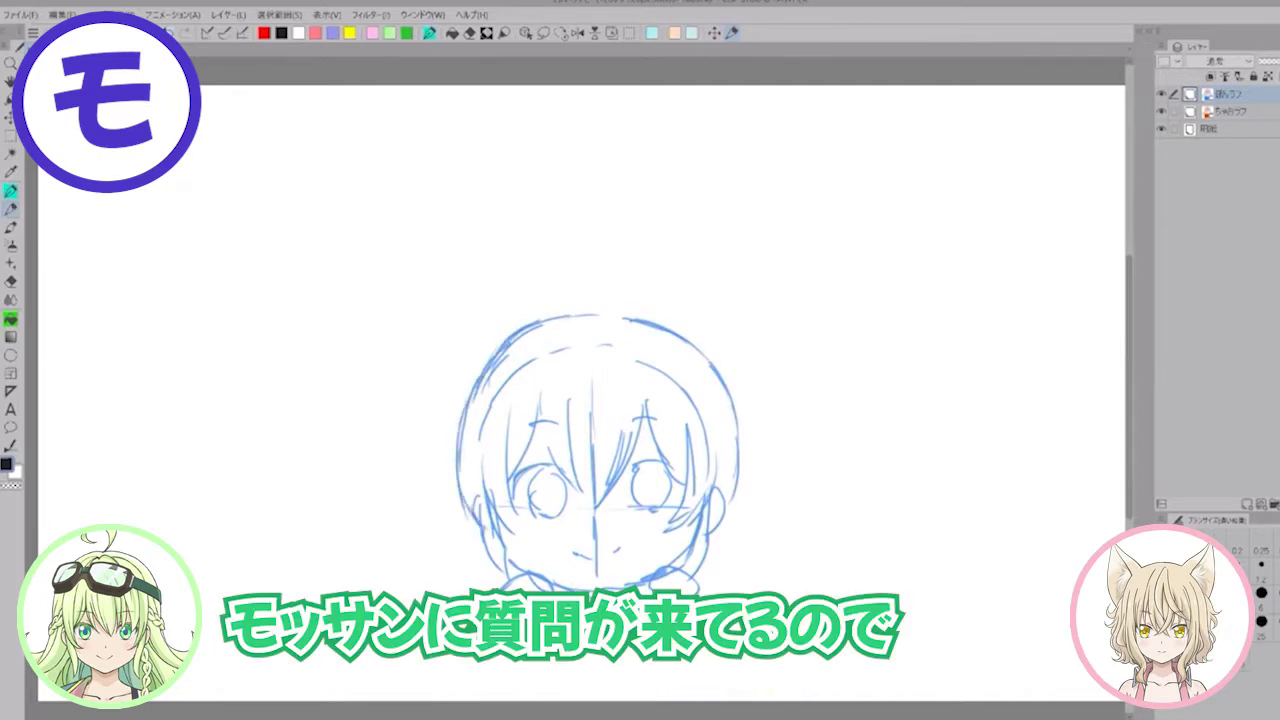
Step: Draw hair tufts beside the ears and outward-flicking pigtails on both sides of the blue head
left_click_drag(456, 458, 458, 520)
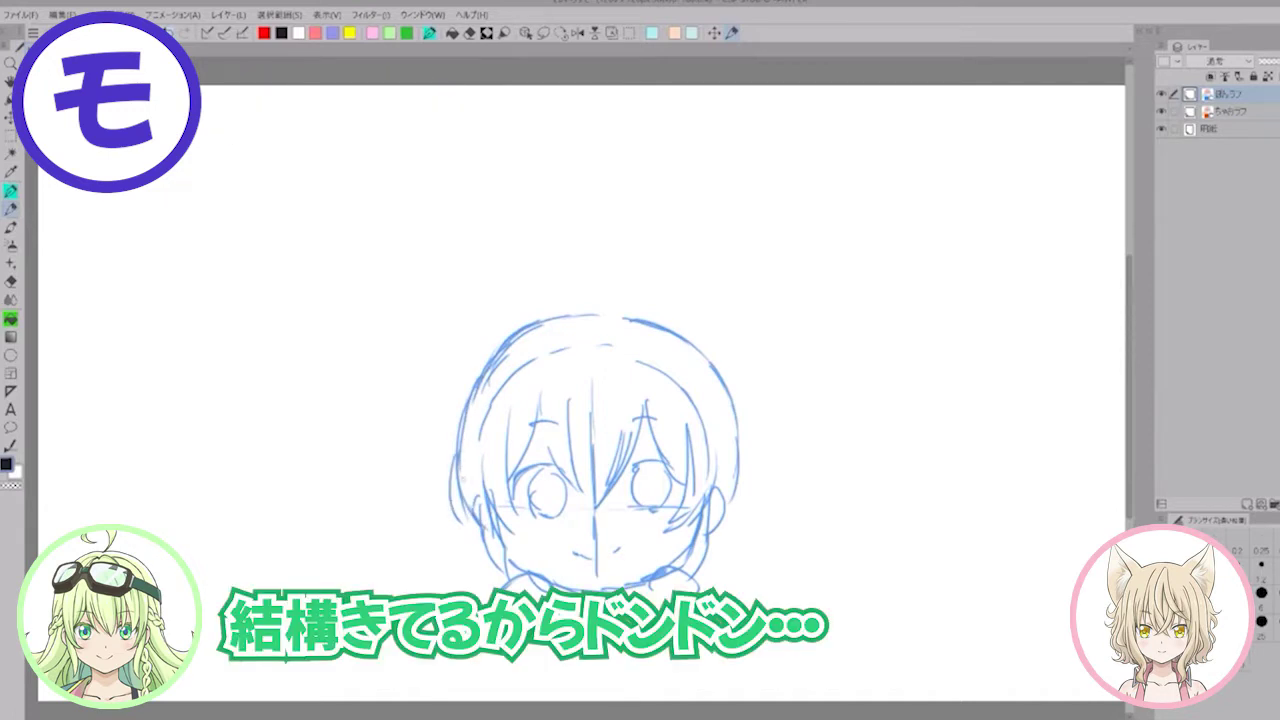
left_click_drag(475, 476, 449, 511)
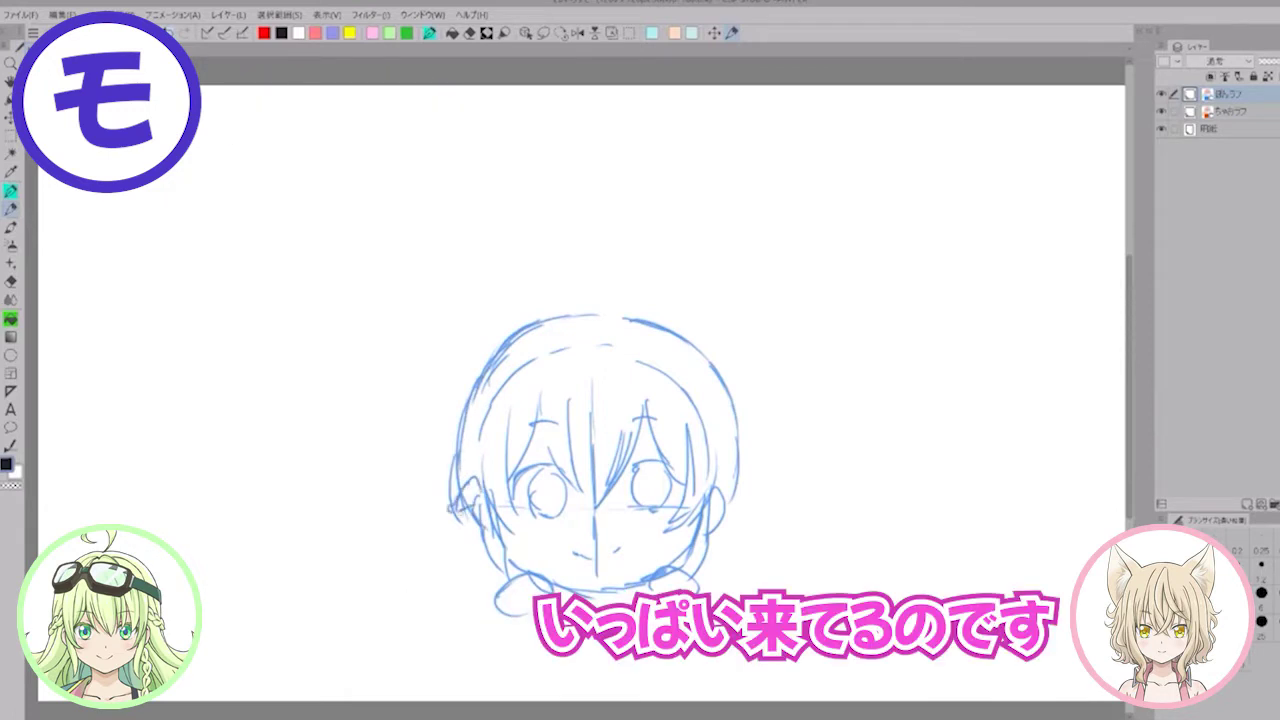
left_click_drag(722, 468, 750, 558)
left_click_drag(696, 566, 750, 598)
mouse_move(718, 536)
left_mouse_down()
mouse_move(800, 524)
mouse_move(758, 566)
left_mouse_up()
mouse_move(734, 510)
left_mouse_down()
mouse_move(778, 538)
mouse_move(798, 534)
left_mouse_up()
left_click_drag(804, 512, 786, 564)
left_click_drag(704, 564, 754, 574)
mouse_move(462, 504)
left_mouse_down()
mouse_move(436, 546)
mouse_move(396, 526)
mouse_move(442, 566)
left_mouse_up()
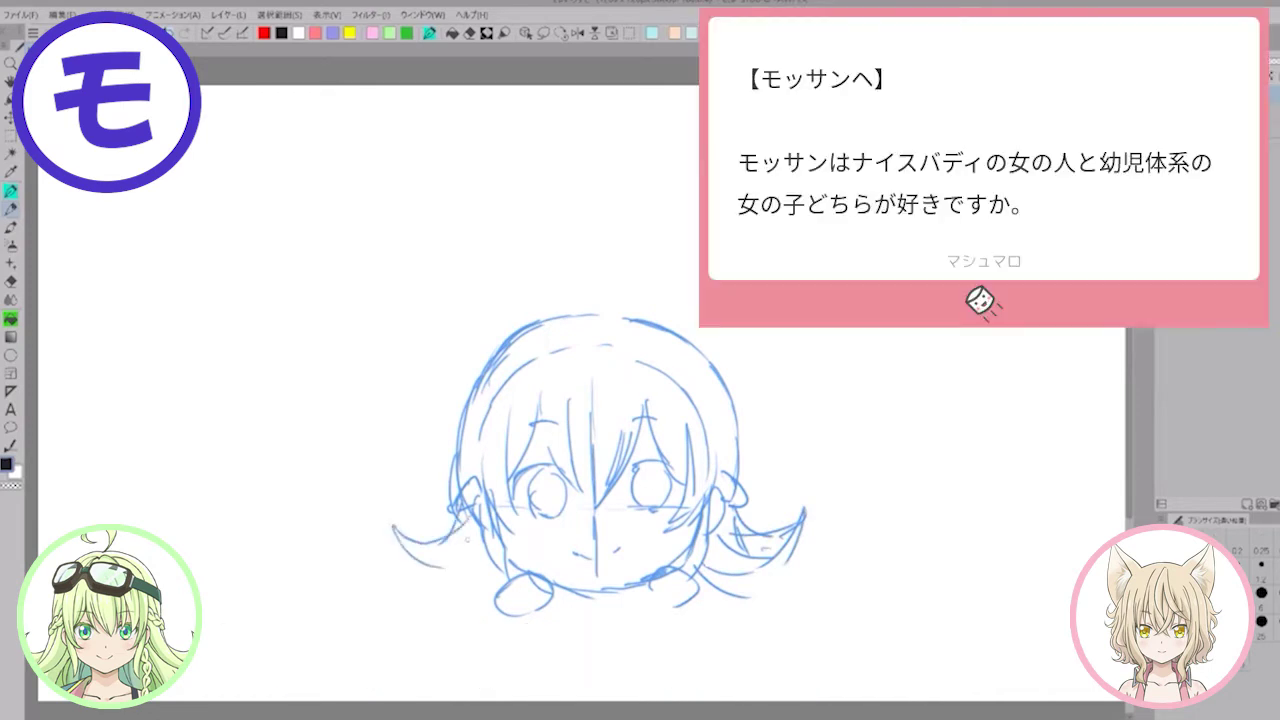
Step: Block in goggles on top of the blue character's head, with the front lens frame and lower band line
mouse_move(522, 333)
left_mouse_down()
mouse_move(511, 344)
mouse_move(528, 331)
left_mouse_up()
mouse_move(514, 342)
left_mouse_down()
mouse_move(560, 327)
mouse_move(515, 382)
left_mouse_up()
mouse_move(524, 355)
left_mouse_down()
mouse_move(542, 346)
mouse_move(535, 376)
left_mouse_up()
mouse_move(544, 321)
left_mouse_down()
mouse_move(537, 383)
mouse_move(640, 387)
left_mouse_up()
left_click_drag(646, 324, 641, 387)
mouse_move(563, 318)
left_mouse_down()
mouse_move(613, 317)
mouse_move(626, 394)
left_mouse_up()
mouse_move(518, 379)
left_mouse_down()
mouse_move(512, 403)
mouse_move(453, 449)
mouse_move(536, 387)
mouse_move(686, 394)
mouse_move(726, 430)
left_mouse_up()
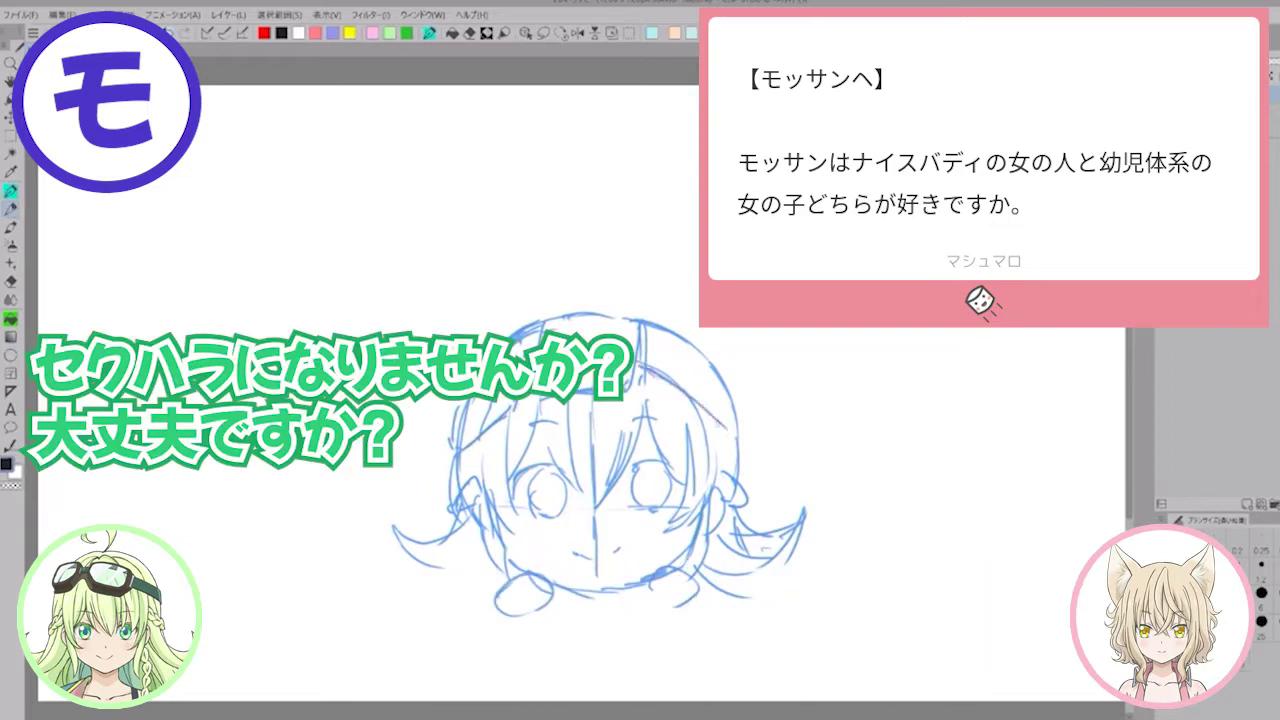
Step: Sketch the goggle strap across both sides of the hair and reinforce the front lens frame
left_click_drag(679, 364, 725, 407)
mouse_move(651, 338)
left_mouse_down()
mouse_move(742, 423)
mouse_move(739, 466)
mouse_move(716, 378)
mouse_move(740, 442)
left_mouse_up()
mouse_move(450, 419)
left_mouse_down()
mouse_move(458, 433)
mouse_move(538, 376)
mouse_move(566, 387)
mouse_move(626, 378)
mouse_move(611, 384)
left_mouse_up()
left_click_drag(631, 313, 626, 369)
mouse_move(537, 325)
left_mouse_down()
mouse_move(524, 361)
mouse_move(543, 369)
mouse_move(622, 354)
mouse_move(628, 326)
left_mouse_up()
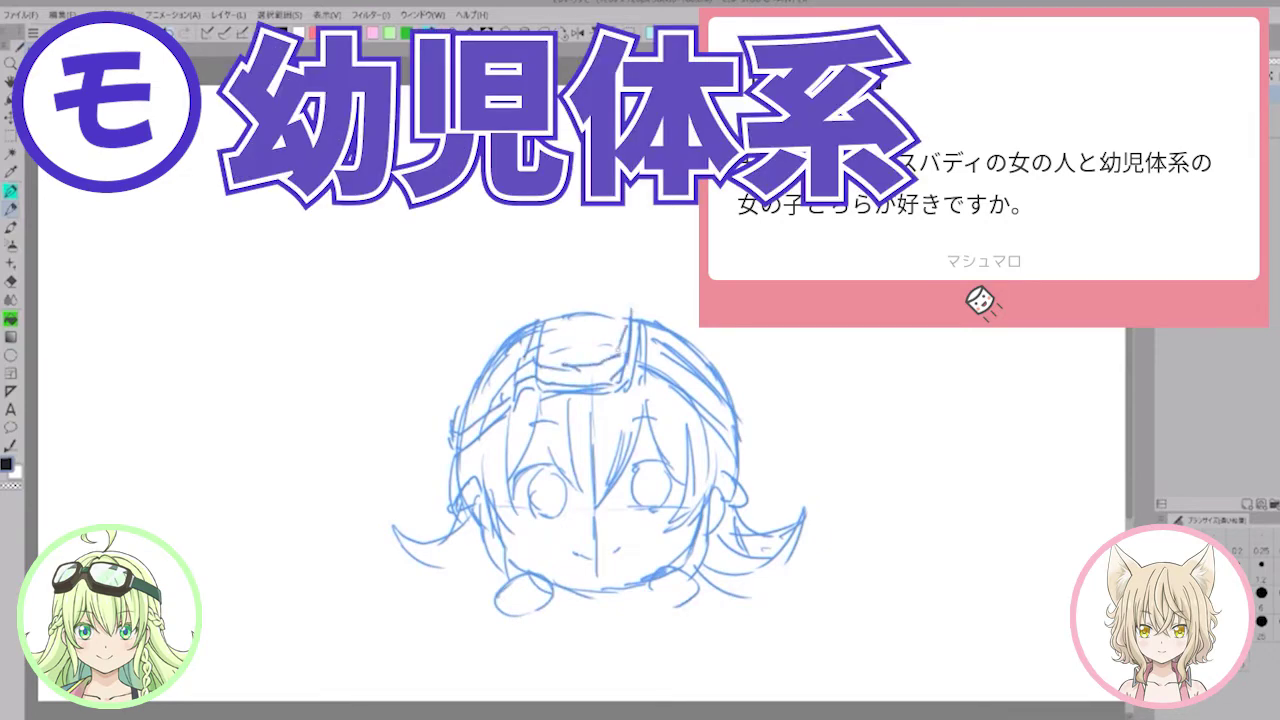
Step: Add the goggles' upper rim and draw the second lens projecting from the side of the head
mouse_move(558, 306)
left_mouse_down()
mouse_move(580, 302)
mouse_move(632, 330)
left_mouse_up()
left_click_drag(542, 336, 608, 324)
mouse_move(526, 358)
left_mouse_down()
mouse_move(534, 374)
mouse_move(511, 331)
mouse_move(484, 392)
left_mouse_up()
mouse_move(512, 347)
left_mouse_down()
mouse_move(500, 402)
mouse_move(475, 351)
mouse_move(441, 397)
mouse_move(444, 428)
mouse_move(459, 429)
left_mouse_up()
mouse_move(482, 390)
left_mouse_down()
mouse_move(468, 412)
mouse_move(490, 414)
left_mouse_up()
mouse_move(488, 332)
left_mouse_down()
mouse_move(449, 379)
mouse_move(442, 423)
mouse_move(460, 446)
mouse_move(497, 407)
left_mouse_up()
left_click_drag(459, 468, 517, 393)
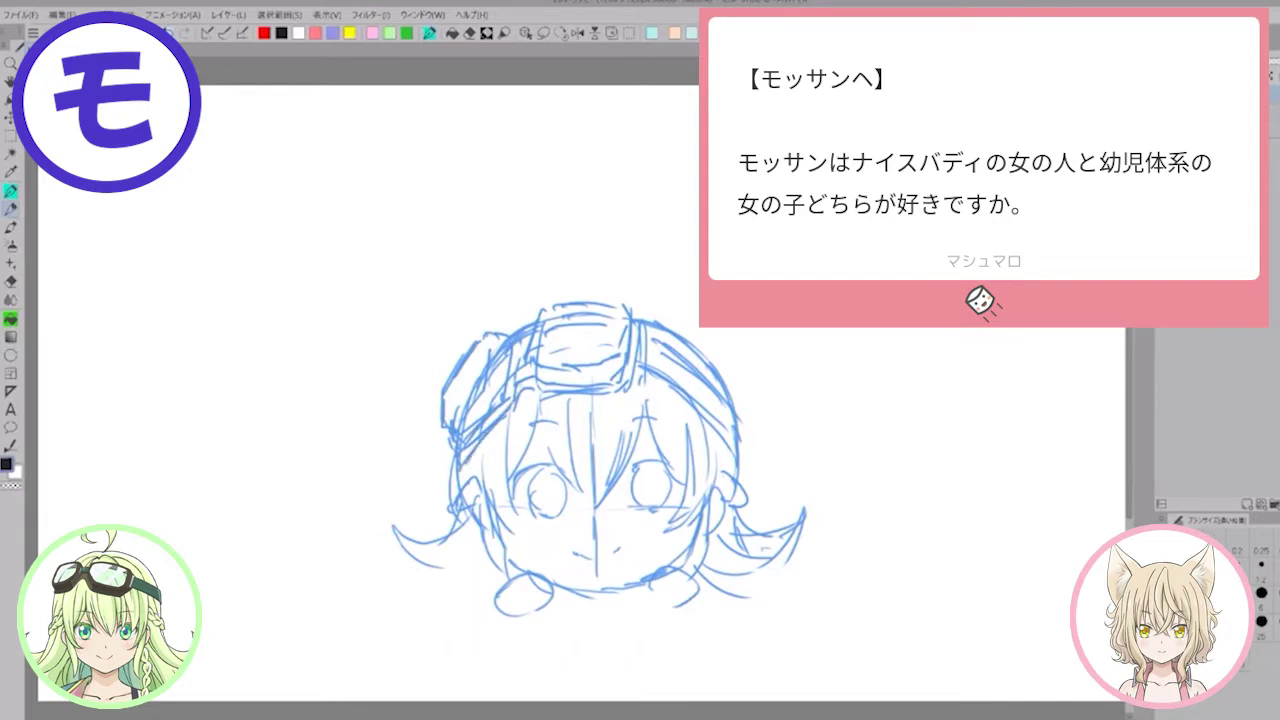
Step: Thicken the upper hair contour and add longer side locks beside the blue character's face
left_click_drag(656, 320, 726, 398)
left_click_drag(722, 456, 706, 506)
left_click_drag(684, 411, 678, 506)
left_click_drag(705, 430, 668, 524)
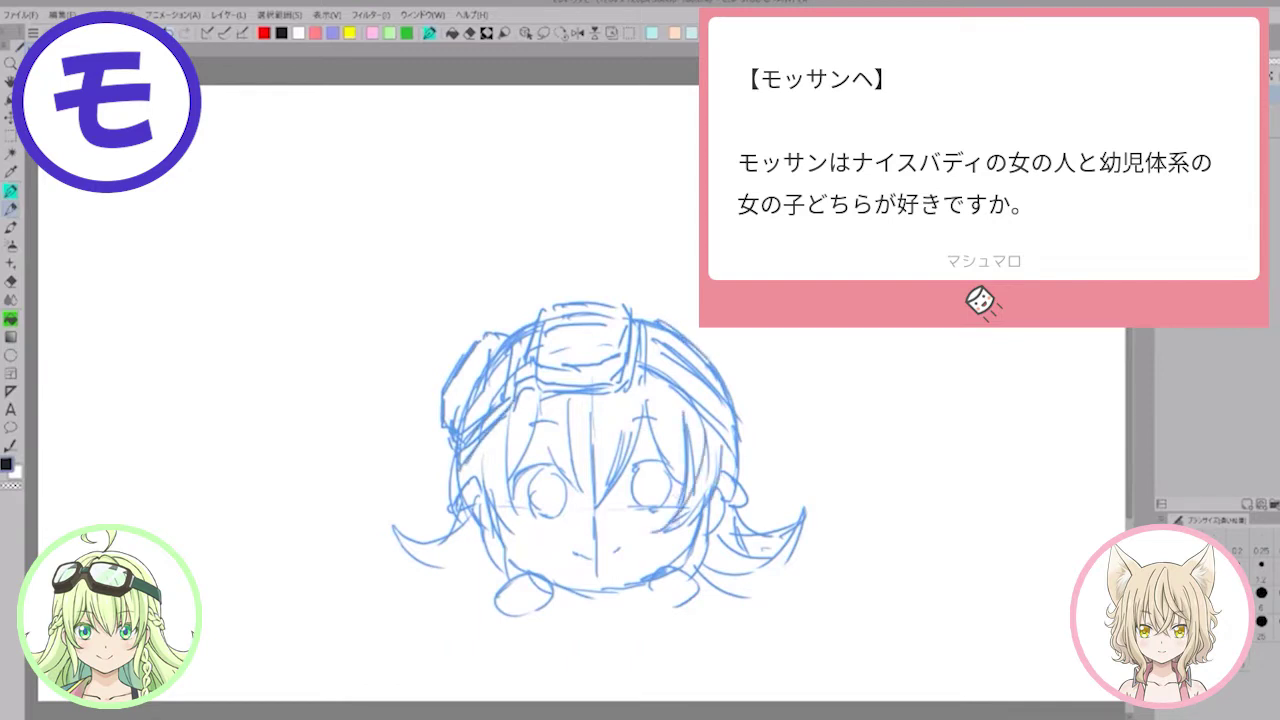
left_click_drag(508, 415, 518, 533)
left_click_drag(478, 481, 520, 542)
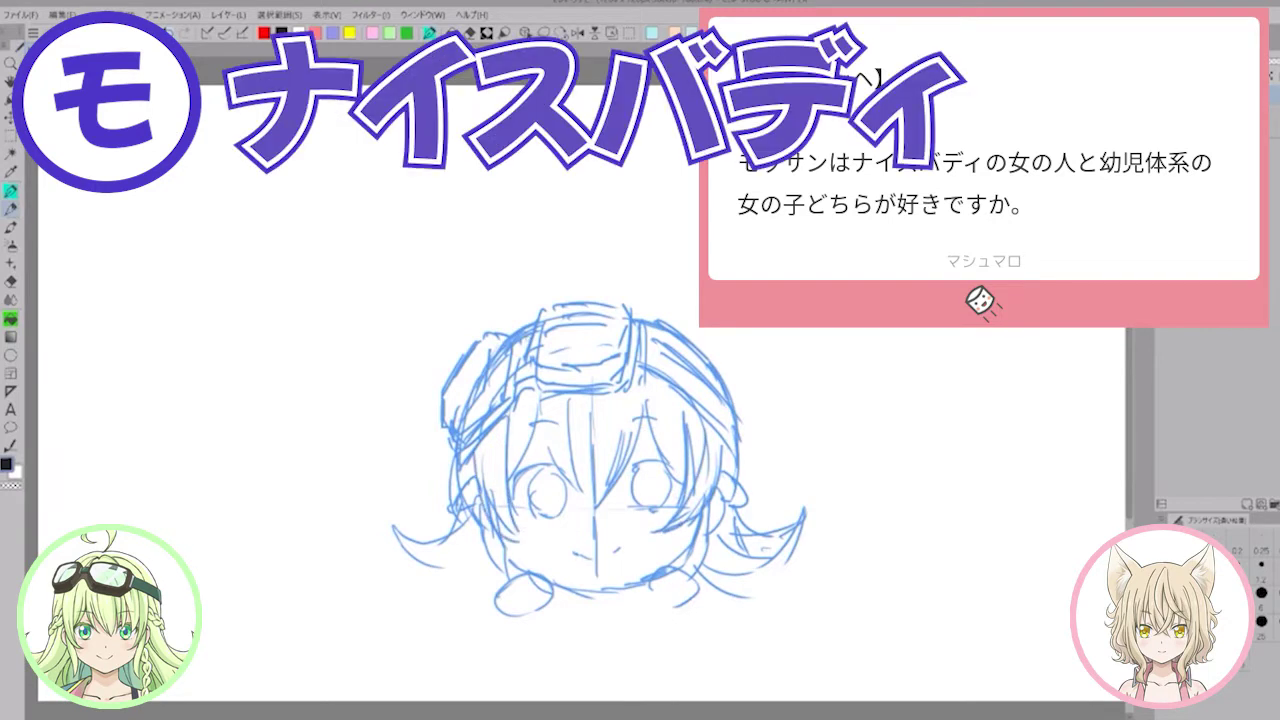
Step: Touch up the goggles and jaw contour, and close the curled tip of the left-hand pigtail
left_click_drag(506, 334, 550, 308)
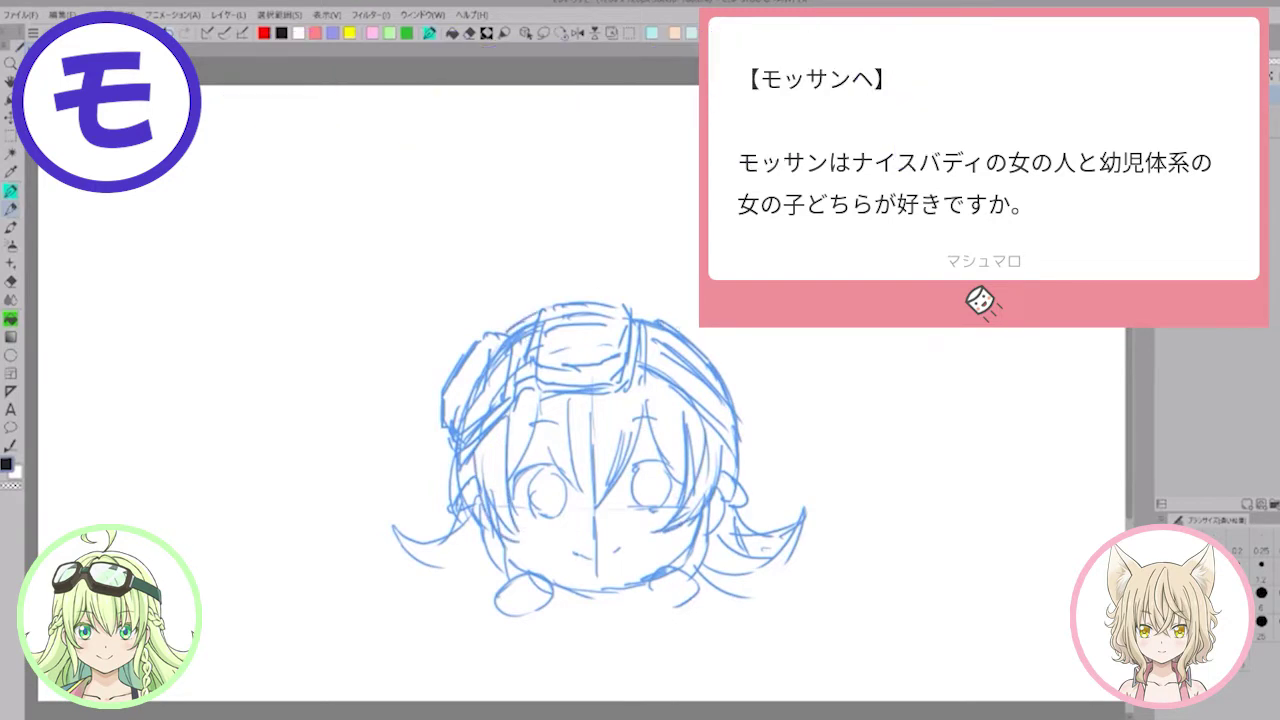
mouse_move(388, 515)
left_mouse_down()
mouse_move(424, 575)
mouse_move(486, 563)
mouse_move(387, 591)
left_mouse_up()
left_click_drag(735, 447, 727, 479)
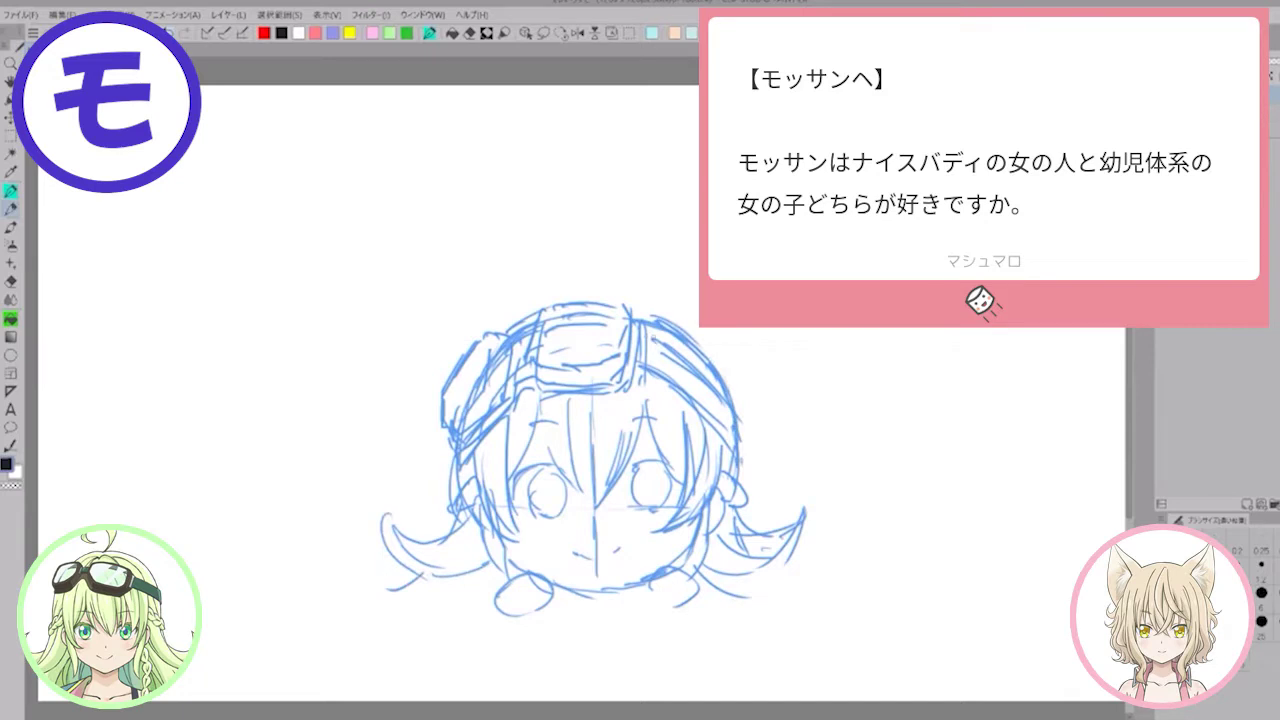
left_click_drag(645, 325, 641, 358)
left_click_drag(455, 429, 459, 447)
left_click_drag(515, 357, 532, 344)
left_click_drag(695, 521, 675, 567)
left_click_drag(503, 537, 528, 571)
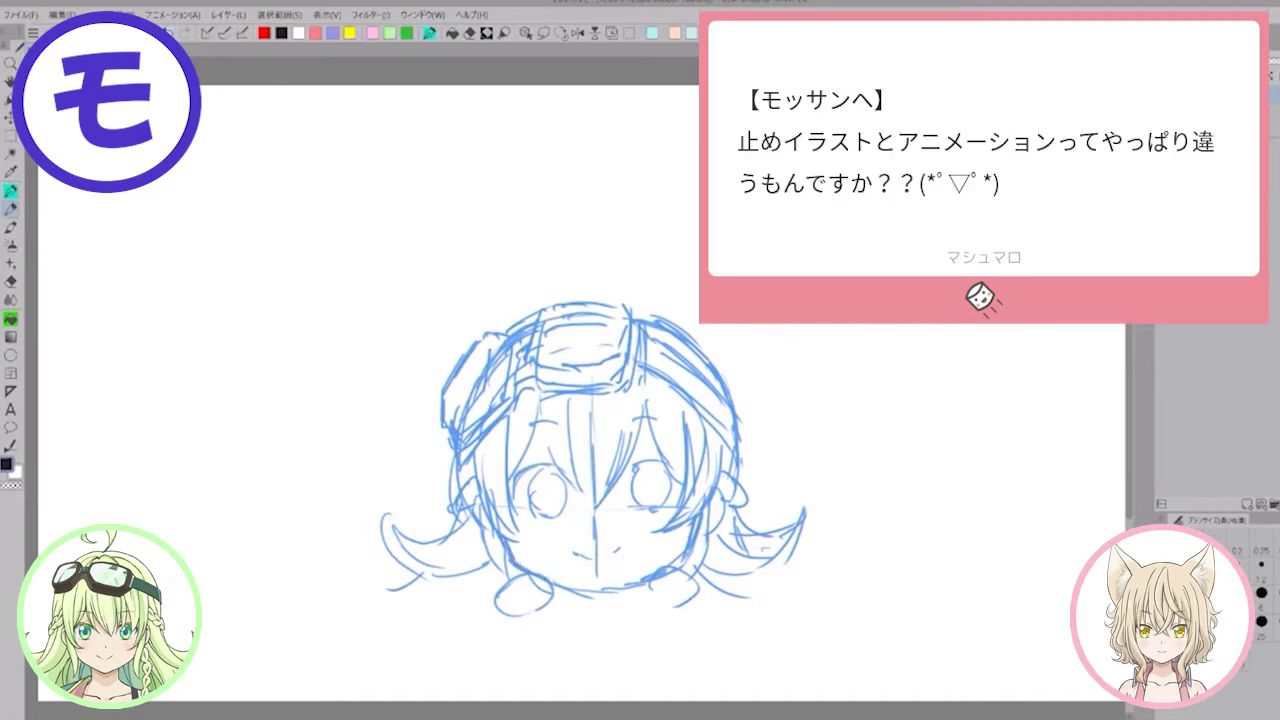
Step: Refine the blue character's eyes with heavier lids and lashes, and touch up the fist, fringe and brow area
mouse_move(634, 569)
left_mouse_down()
mouse_move(632, 598)
mouse_move(700, 600)
mouse_move(654, 607)
left_mouse_up()
mouse_move(638, 468)
left_mouse_down()
mouse_move(625, 482)
mouse_move(672, 474)
mouse_move(630, 508)
mouse_move(660, 490)
mouse_move(640, 518)
left_mouse_up()
left_click_drag(676, 473, 682, 486)
left_click_drag(530, 468, 540, 518)
mouse_move(556, 468)
left_mouse_down()
mouse_move(566, 488)
mouse_move(546, 524)
left_mouse_up()
mouse_move(510, 483)
left_mouse_down()
mouse_move(544, 466)
mouse_move(568, 475)
mouse_move(551, 463)
left_mouse_up()
left_click_drag(526, 472, 519, 484)
left_click_drag(633, 473, 621, 485)
left_click_drag(641, 470, 683, 475)
left_click_drag(636, 397, 607, 499)
left_click_drag(551, 407, 541, 455)
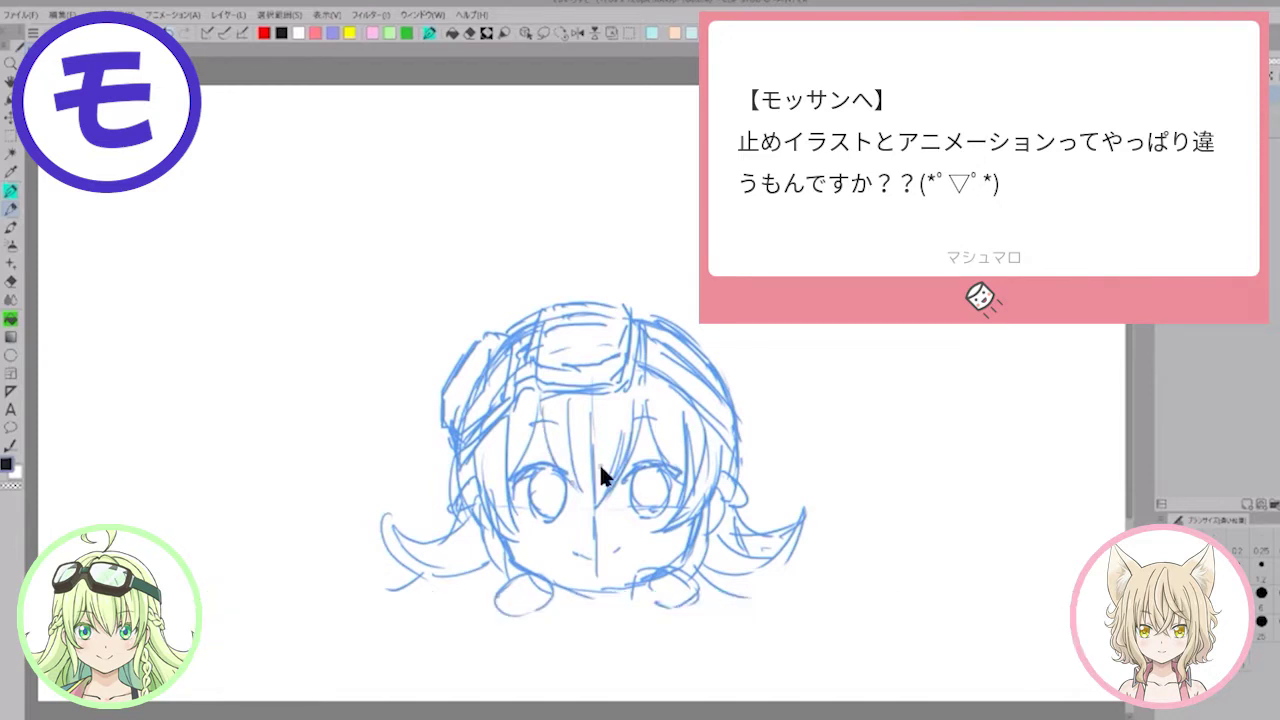
Step: Scale the blue head sketch down slightly and move it lower on the canvas
key("ctrl+t")
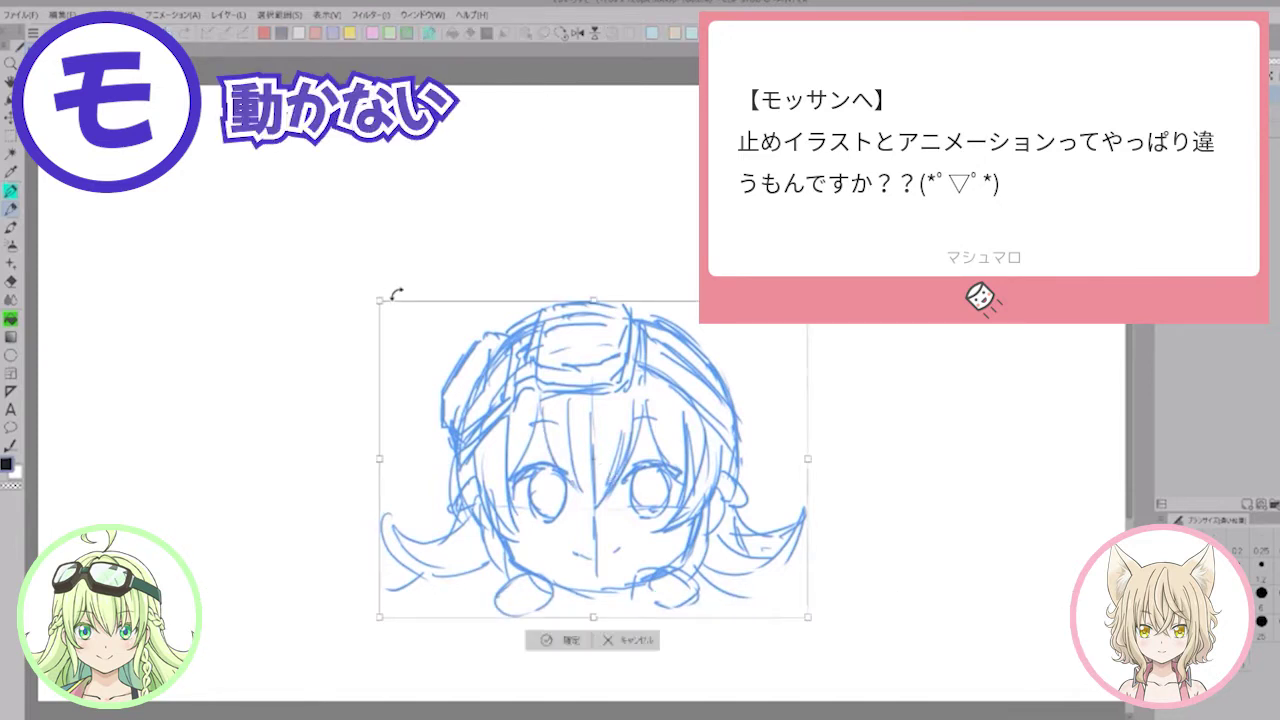
left_click_drag(594, 300, 594, 344)
left_click(549, 640)
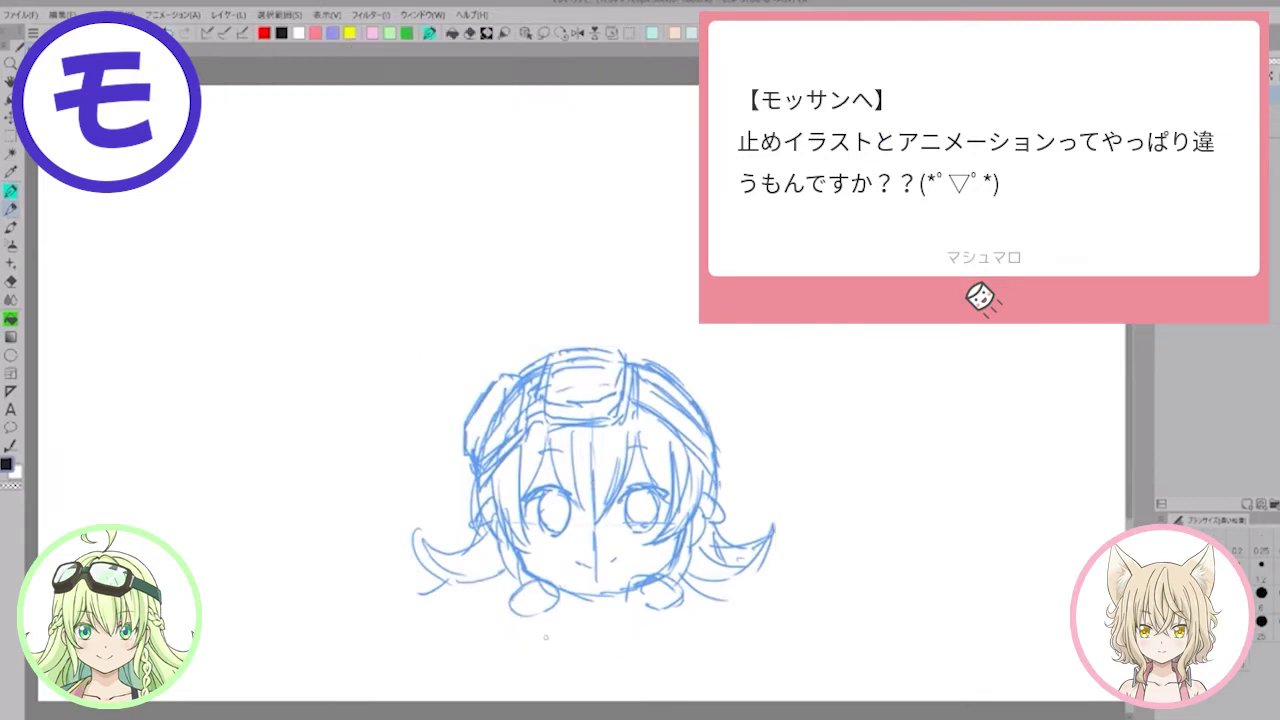
key("ctrl+t")
left_click_drag(589, 478, 591, 504)
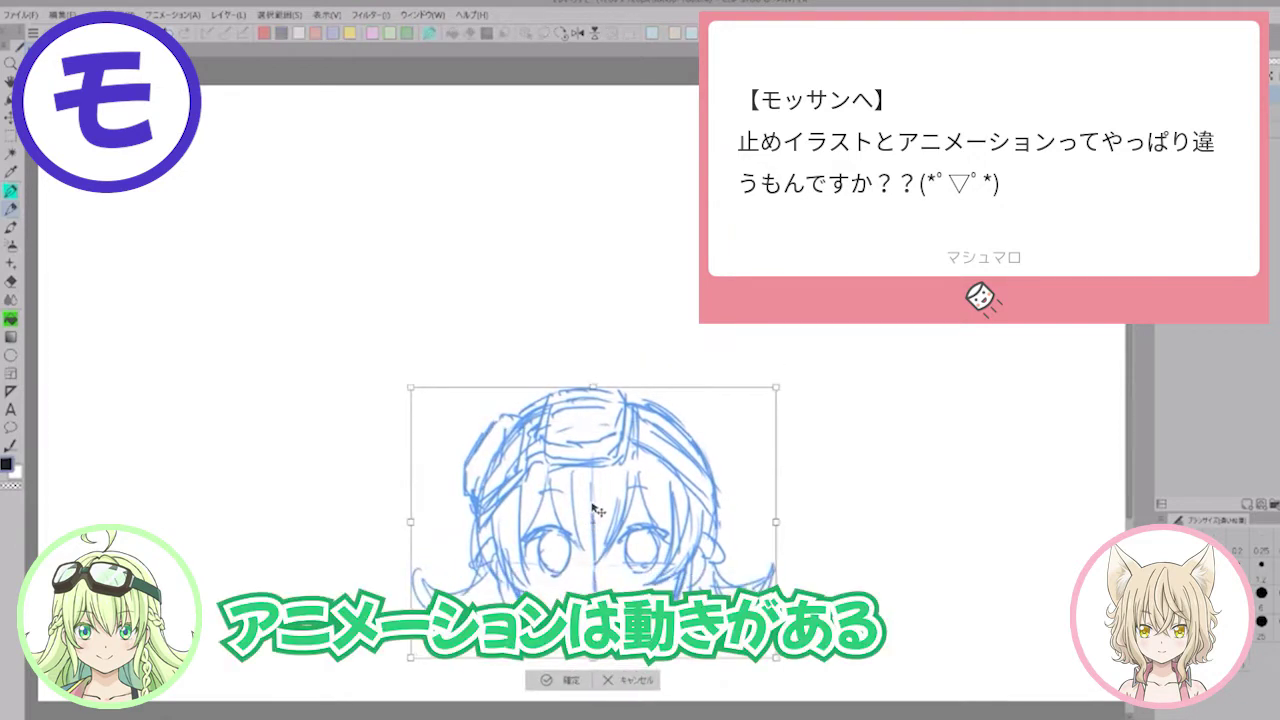
left_click(548, 683)
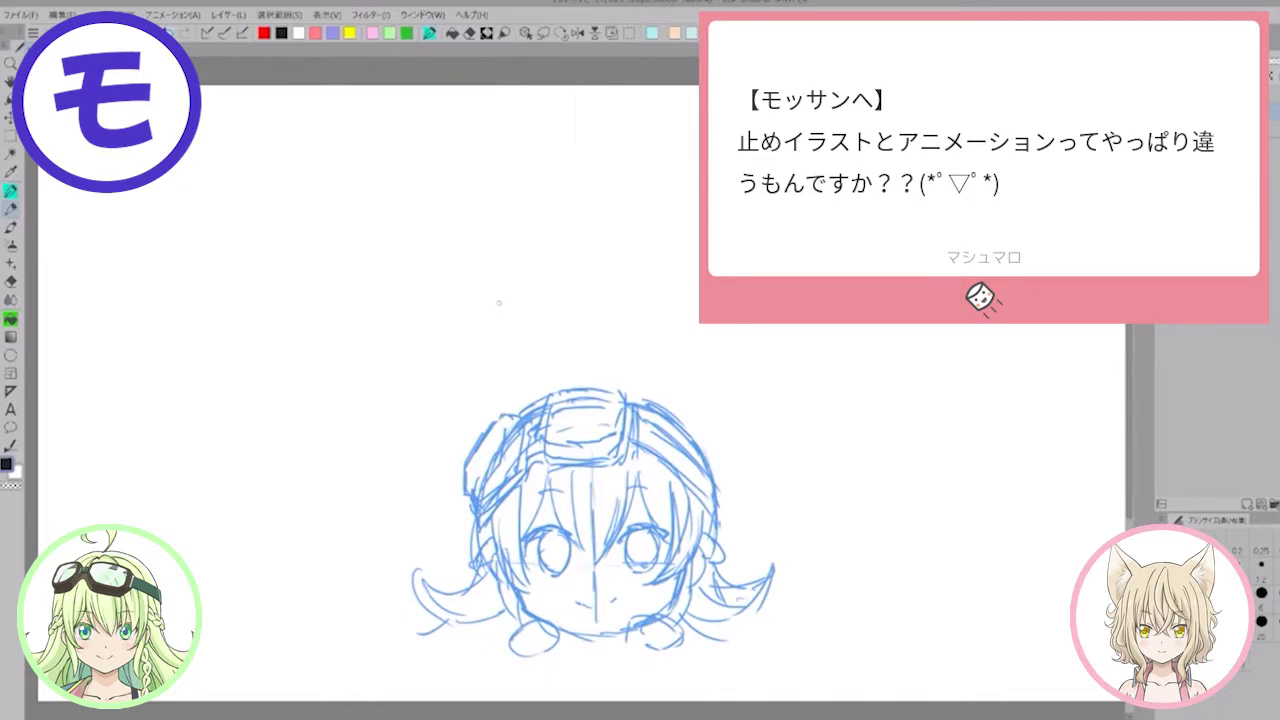
Step: On the second rough layer, sketch an orange head with side ears resting on top of the blue head
mouse_move(502, 300)
left_mouse_down()
mouse_move(519, 380)
mouse_move(541, 223)
mouse_move(670, 266)
mouse_move(653, 370)
left_mouse_up()
left_click_drag(517, 377, 542, 396)
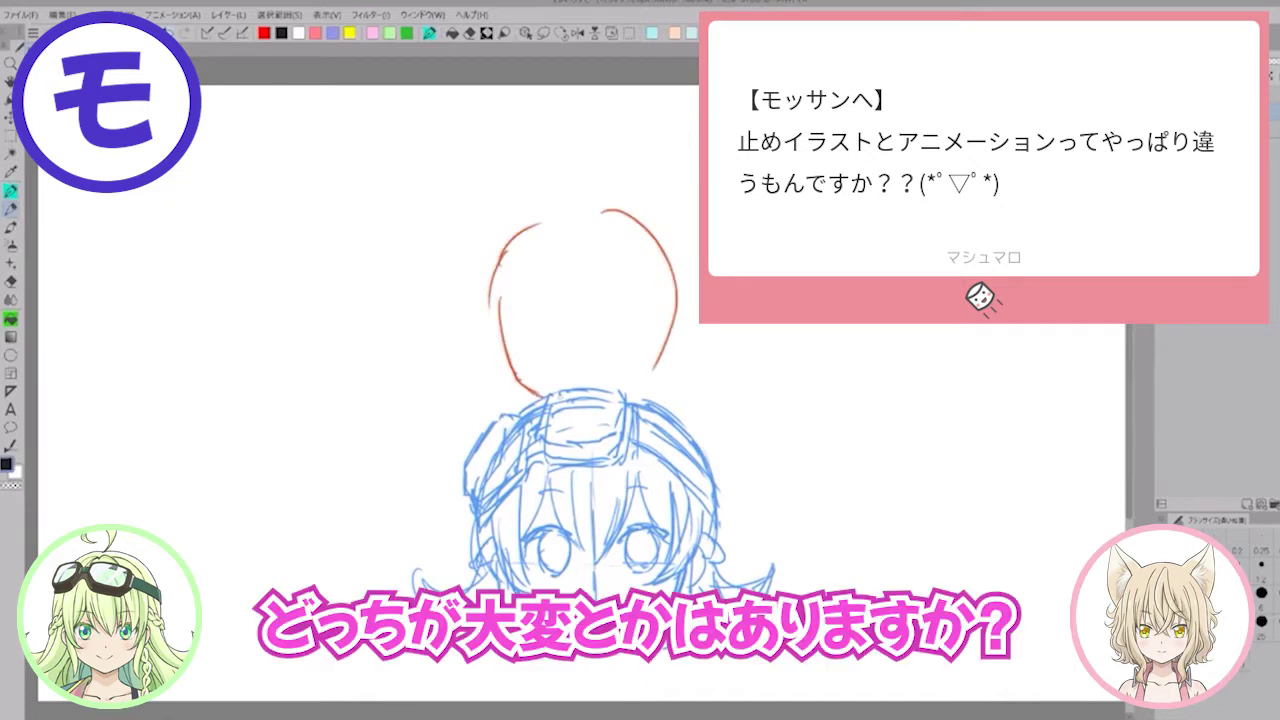
mouse_move(479, 283)
left_mouse_down()
mouse_move(492, 388)
mouse_move(524, 200)
mouse_move(612, 207)
mouse_move(666, 295)
left_mouse_up()
mouse_move(656, 242)
left_mouse_down()
mouse_move(668, 350)
mouse_move(640, 382)
left_mouse_up()
mouse_move(478, 302)
left_mouse_down()
mouse_move(506, 386)
mouse_move(530, 400)
left_mouse_up()
mouse_move(618, 396)
left_mouse_down()
mouse_move(648, 384)
mouse_move(669, 330)
left_mouse_up()
left_click_drag(664, 252, 670, 344)
left_click_drag(672, 284, 670, 346)
mouse_move(478, 312)
left_mouse_down()
mouse_move(462, 346)
mouse_move(492, 358)
left_mouse_up()
Step: Sketch the orange character's centre fringe strands and the top of the hair
left_click_drag(532, 216, 551, 307)
mouse_move(543, 200)
left_mouse_down()
mouse_move(552, 306)
mouse_move(566, 318)
mouse_move(556, 340)
mouse_move(586, 300)
mouse_move(569, 326)
left_mouse_up()
left_click_drag(585, 284, 602, 314)
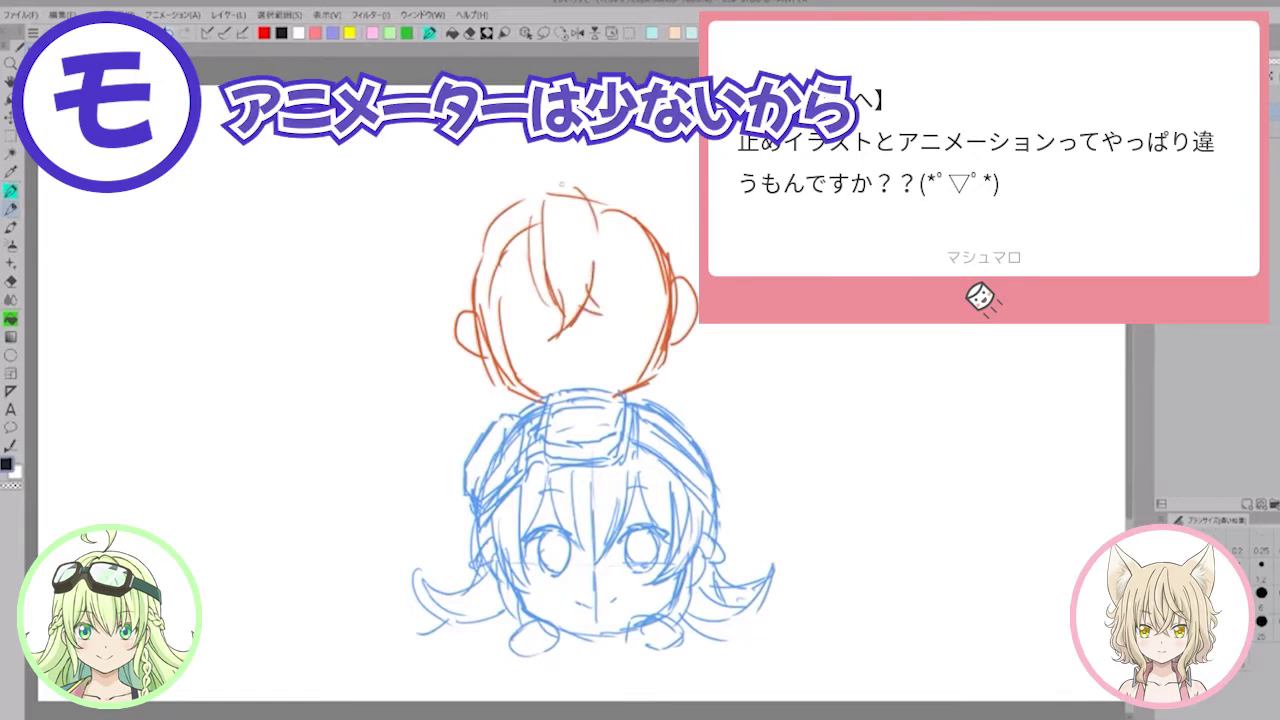
mouse_move(549, 159)
left_mouse_down()
mouse_move(558, 203)
mouse_move(545, 168)
mouse_move(522, 279)
left_mouse_up()
left_click_drag(553, 201, 539, 240)
left_click_drag(529, 236, 541, 318)
left_click_drag(552, 204, 610, 279)
left_click_drag(583, 201, 621, 303)
Step: Draw the orange crown contour and two large pointed animal ears on top of the head
mouse_move(480, 218)
left_mouse_down()
mouse_move(528, 178)
mouse_move(610, 172)
mouse_move(573, 171)
mouse_move(596, 167)
mouse_move(640, 182)
mouse_move(698, 133)
left_mouse_up()
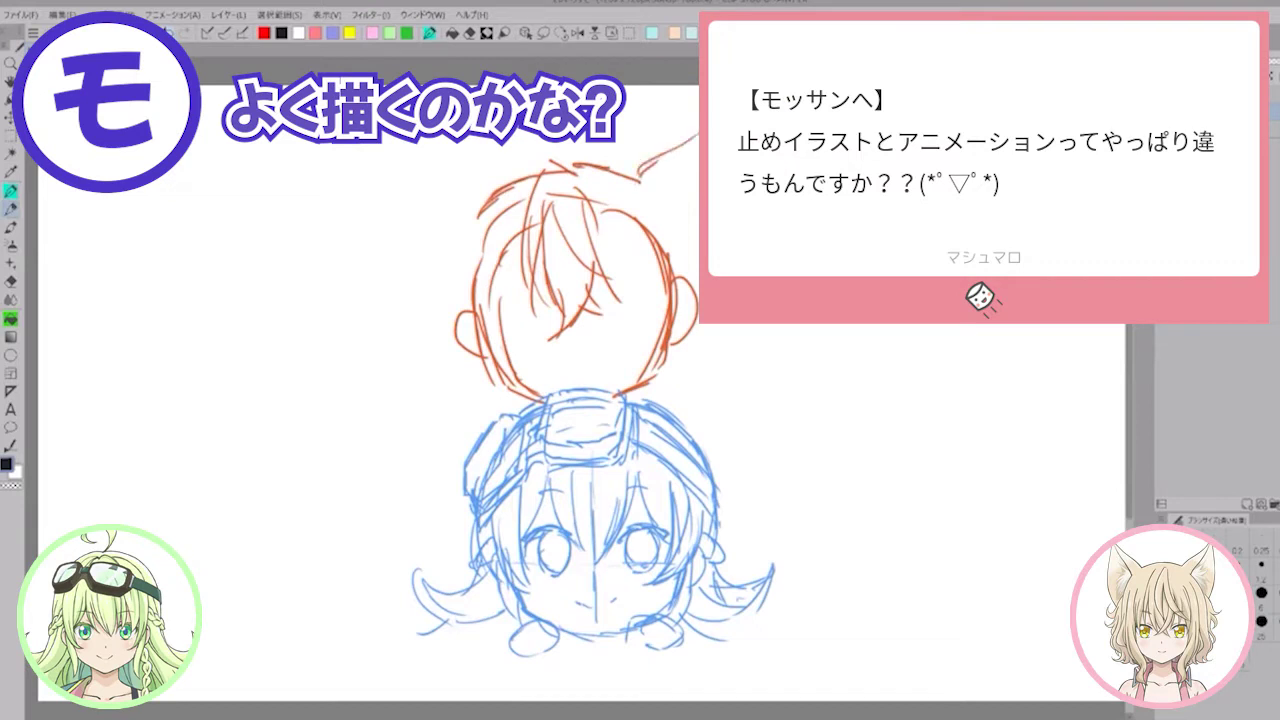
mouse_move(605, 172)
left_mouse_down()
mouse_move(702, 112)
mouse_move(688, 255)
left_mouse_up()
left_click_drag(480, 200, 402, 162)
left_click_drag(408, 162, 464, 188)
left_click_drag(402, 155, 420, 256)
left_click_drag(442, 238, 434, 288)
left_click_drag(451, 185, 483, 197)
left_click_drag(652, 194, 680, 160)
Step: Draw long side locks hanging down both sides of the orange character's face
left_click_drag(463, 276, 460, 382)
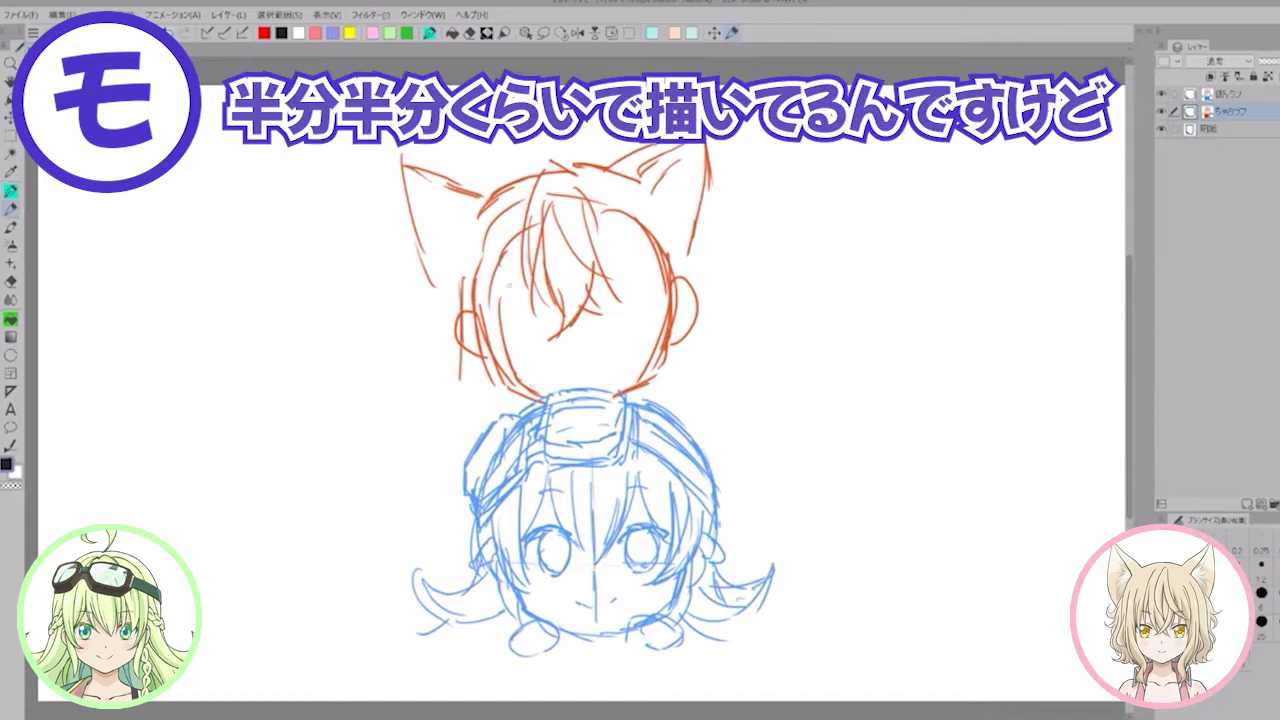
mouse_move(470, 312)
left_mouse_down()
mouse_move(468, 436)
mouse_move(492, 446)
mouse_move(485, 456)
left_mouse_up()
left_click_drag(652, 287, 646, 419)
mouse_move(690, 282)
left_mouse_down()
mouse_move(702, 395)
mouse_move(680, 428)
left_mouse_up()
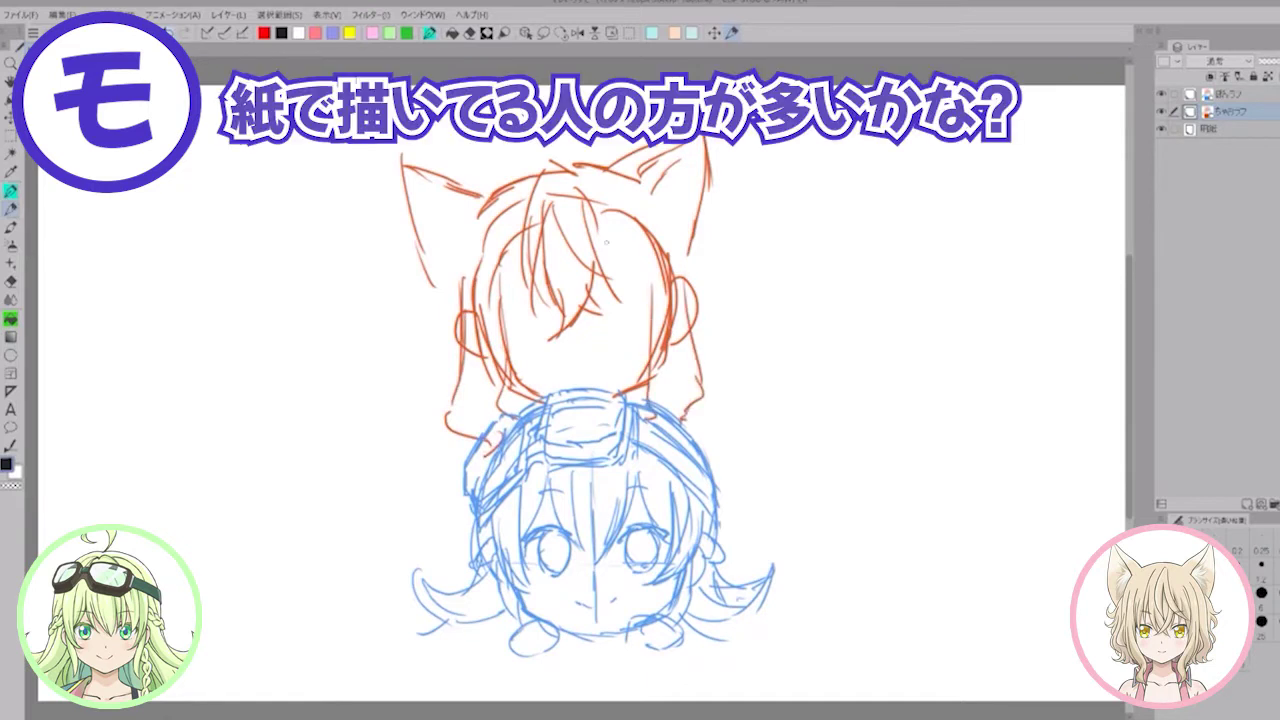
Step: Add side fringe strands and an outer hair contour below the left-hand animal ear
left_click_drag(620, 256, 642, 318)
left_click_drag(656, 246, 650, 326)
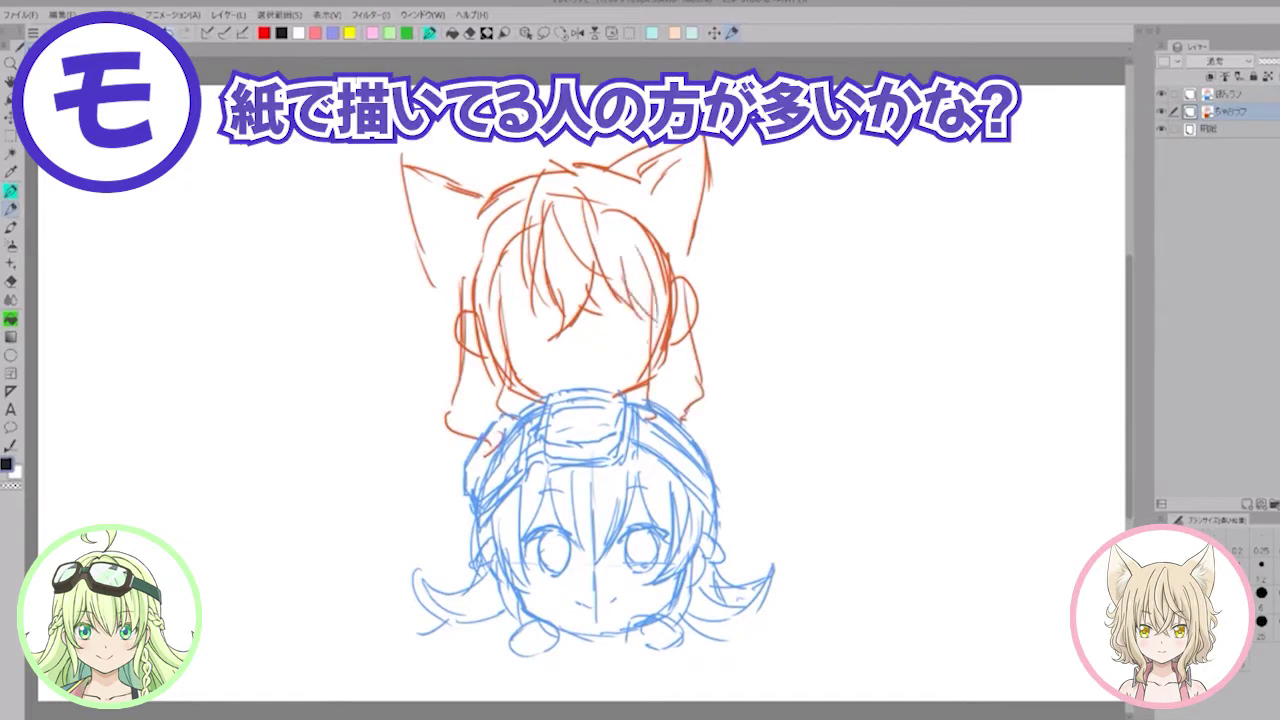
left_click_drag(467, 232, 451, 326)
mouse_move(454, 244)
left_mouse_down()
mouse_move(434, 255)
mouse_move(446, 251)
left_mouse_up()
Step: Draw the inner lines of the animal ears and wavy outer hair down both sides of the orange head
left_click_drag(426, 190, 451, 203)
mouse_move(653, 197)
left_mouse_down()
mouse_move(681, 151)
mouse_move(664, 147)
mouse_move(687, 138)
left_mouse_up()
mouse_move(690, 126)
left_mouse_down()
mouse_move(690, 212)
mouse_move(662, 209)
mouse_move(682, 256)
left_mouse_up()
left_click_drag(668, 224, 652, 206)
mouse_move(692, 258)
left_mouse_down()
mouse_move(732, 354)
mouse_move(722, 380)
left_mouse_up()
mouse_move(454, 326)
left_mouse_down()
mouse_move(432, 392)
mouse_move(448, 396)
left_mouse_up()
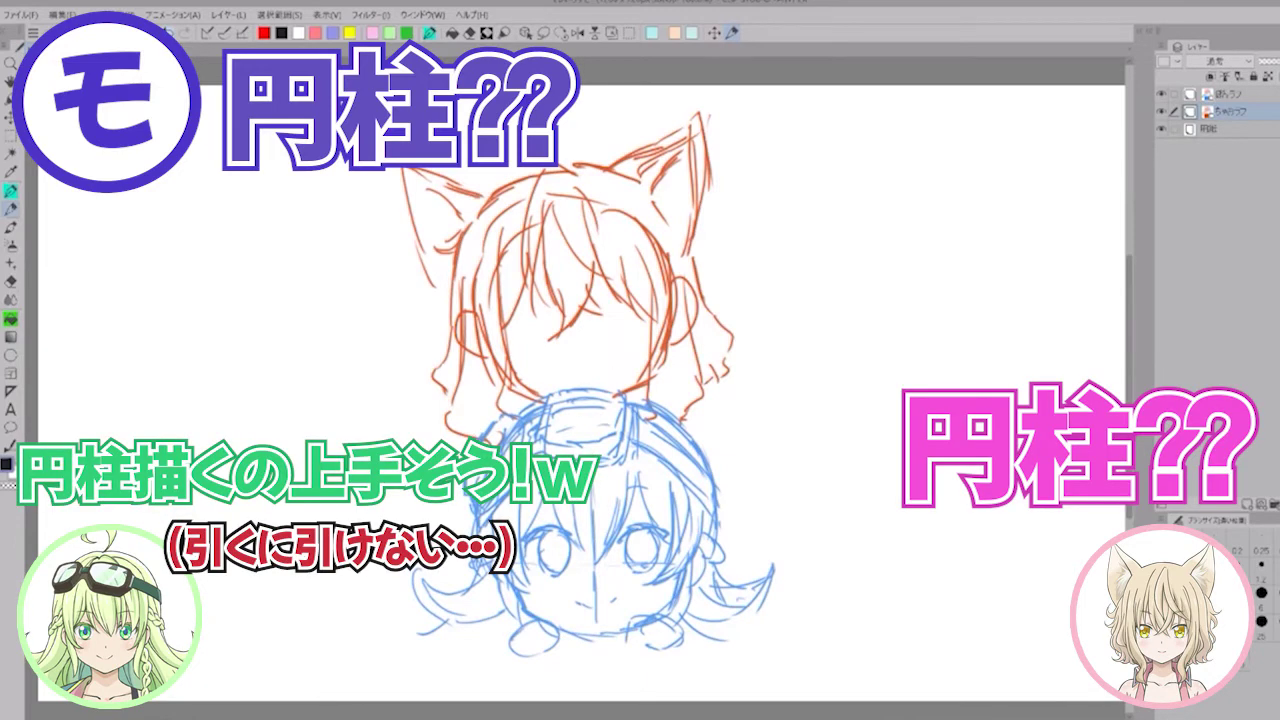
Step: Sketch the orange character's two rounded hands resting on the blue head
mouse_move(464, 436)
left_mouse_down()
mouse_move(492, 385)
mouse_move(536, 389)
left_mouse_up()
mouse_move(620, 394)
left_mouse_down()
mouse_move(620, 380)
mouse_move(696, 400)
mouse_move(702, 440)
left_mouse_up()
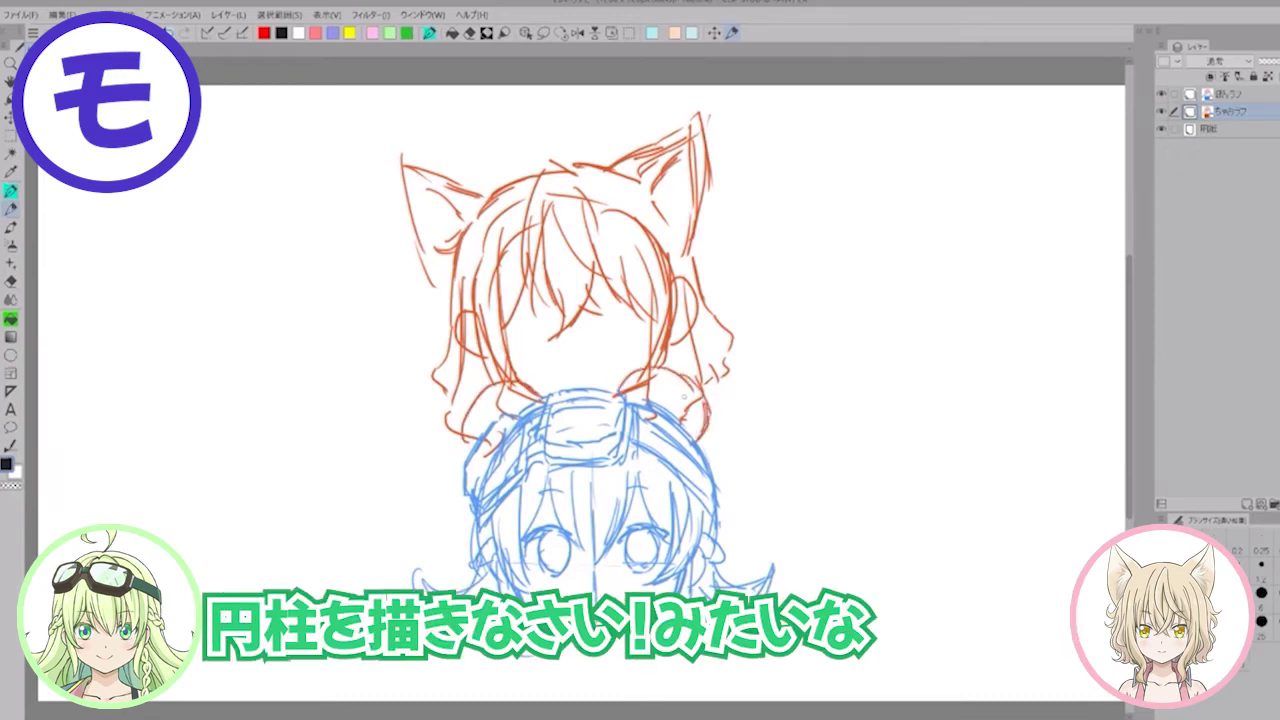
left_click_drag(472, 402, 466, 452)
left_click_drag(518, 379, 548, 395)
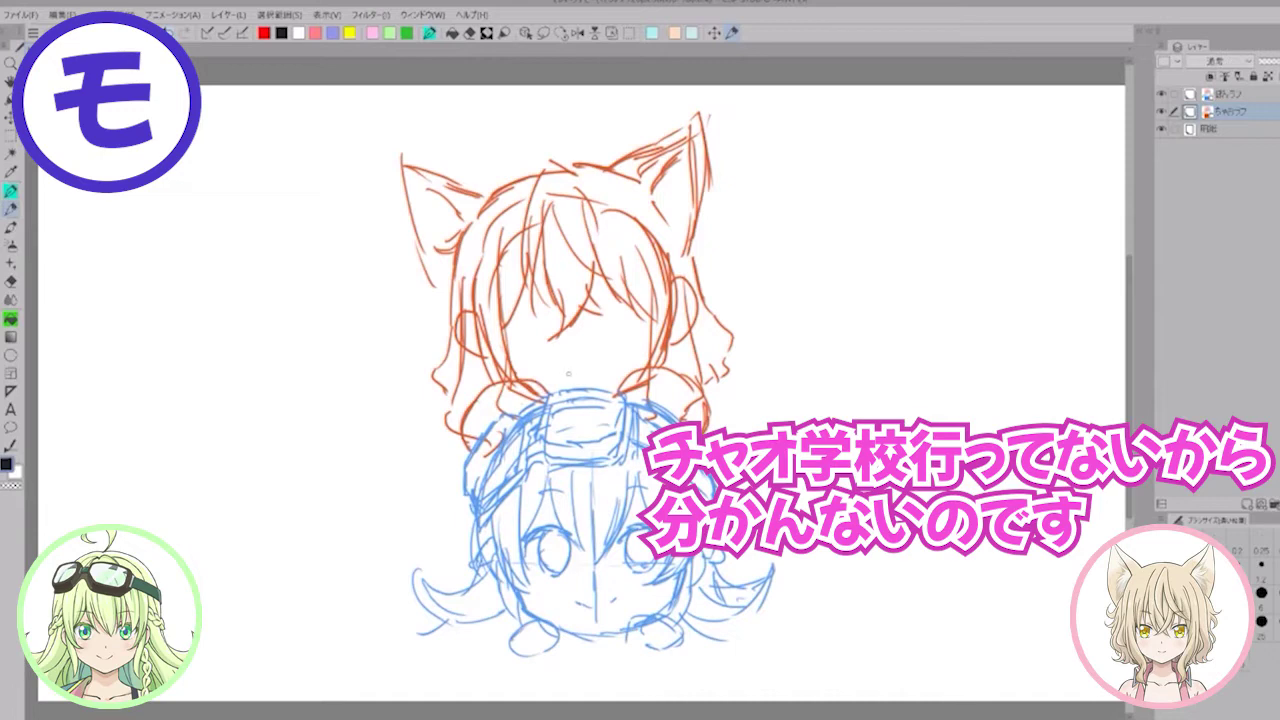
Step: Draw the orange character's face with two round eyes, upper lids, a small nose and an open smiling mouth
left_click_drag(590, 366, 598, 366)
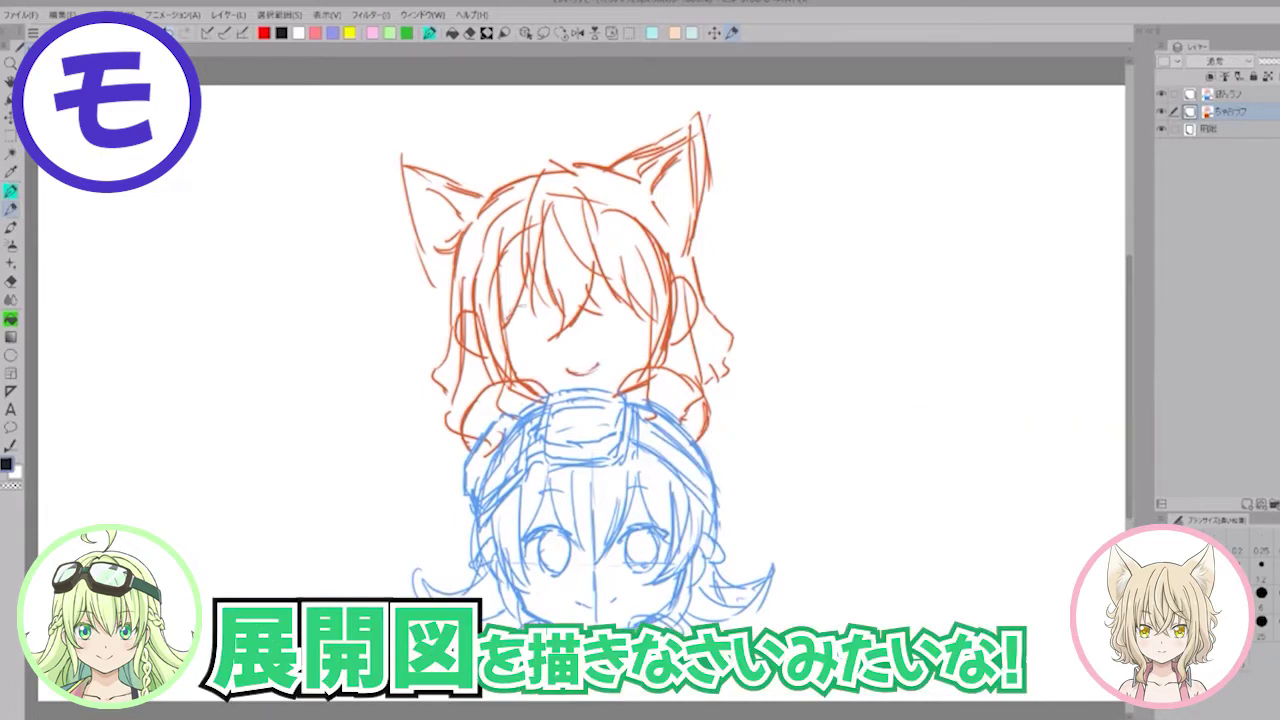
mouse_move(514, 355)
left_mouse_down()
mouse_move(574, 343)
mouse_move(548, 315)
mouse_move(522, 340)
mouse_move(549, 331)
mouse_move(535, 344)
left_mouse_up()
mouse_move(615, 298)
left_mouse_down()
mouse_move(606, 330)
mouse_move(644, 308)
mouse_move(627, 335)
mouse_move(646, 290)
left_mouse_up()
left_click_drag(526, 303, 502, 317)
left_click_drag(500, 322, 486, 319)
left_click_drag(647, 295, 651, 285)
mouse_move(547, 314)
left_mouse_down()
mouse_move(541, 344)
mouse_move(582, 346)
mouse_move(603, 369)
mouse_move(586, 373)
left_mouse_up()
left_click(632, 350)
left_click_drag(579, 370, 596, 375)
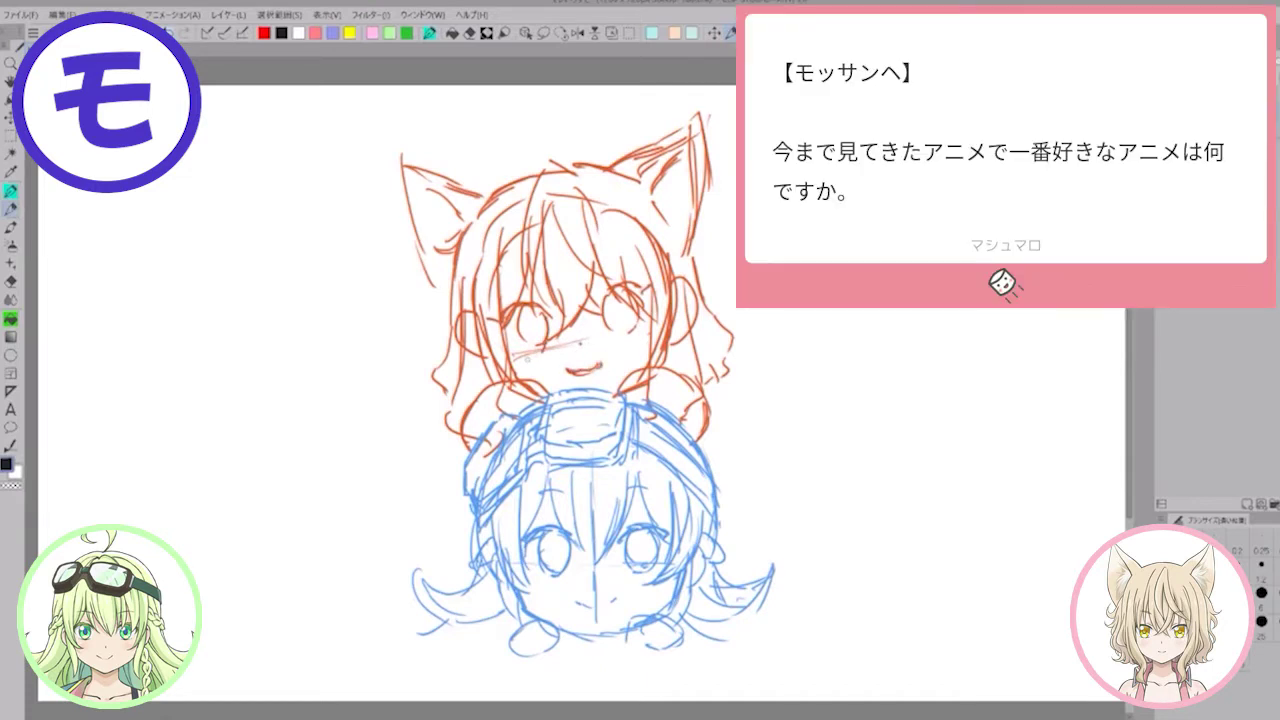
Step: Reinforce the orange character's hair contour, animal ears, wavy side locks and hand outline
left_click_drag(515, 268, 607, 244)
left_click_drag(501, 191, 527, 179)
left_click_drag(611, 164, 631, 179)
mouse_move(696, 118)
left_mouse_down()
mouse_move(686, 255)
mouse_move(692, 294)
mouse_move(731, 344)
mouse_move(721, 380)
left_mouse_up()
mouse_move(450, 295)
left_mouse_down()
mouse_move(447, 390)
mouse_move(428, 412)
left_mouse_up()
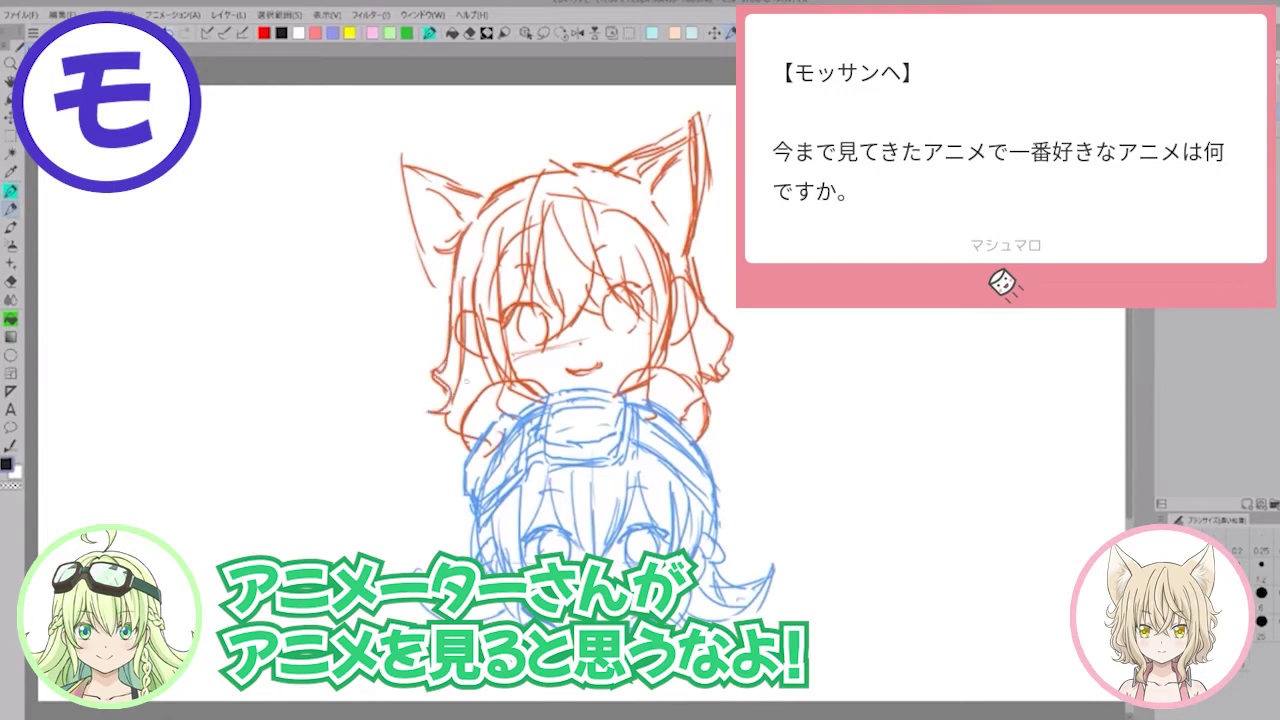
mouse_move(465, 372)
left_mouse_down()
mouse_move(447, 406)
mouse_move(478, 434)
left_mouse_up()
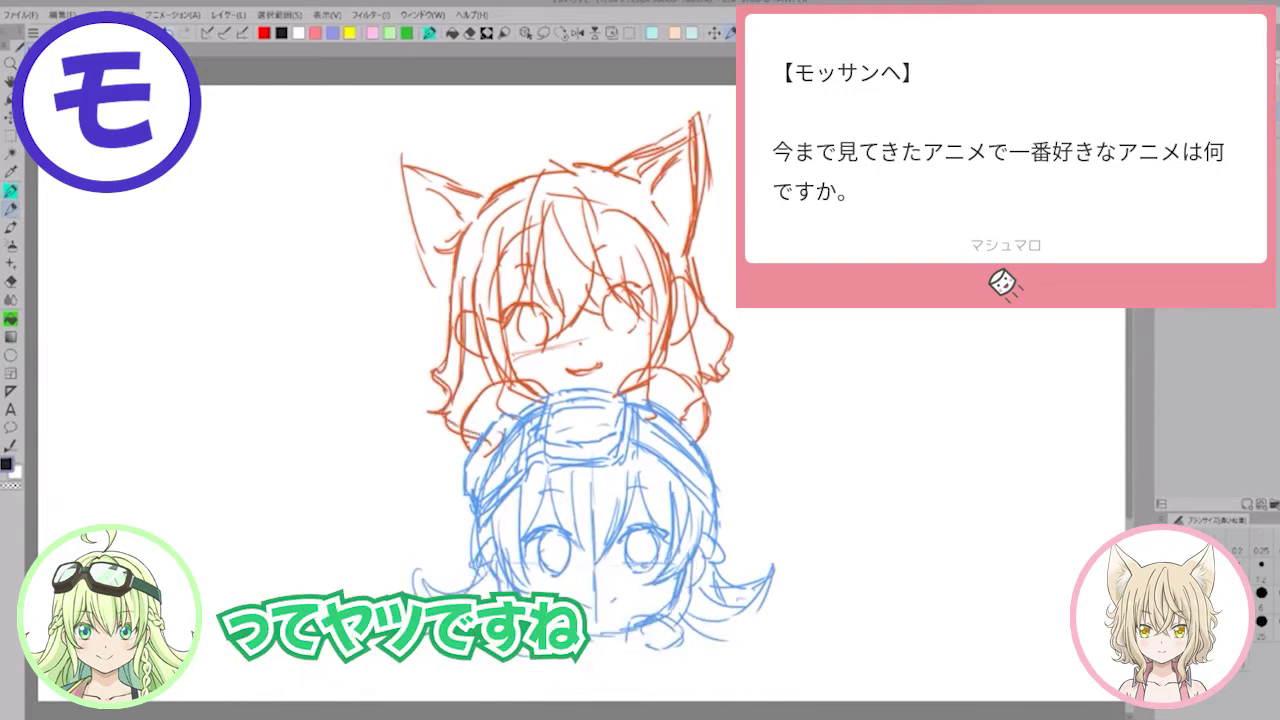
mouse_move(396, 156)
left_mouse_down()
mouse_move(486, 198)
mouse_move(418, 248)
mouse_move(448, 296)
left_mouse_up()
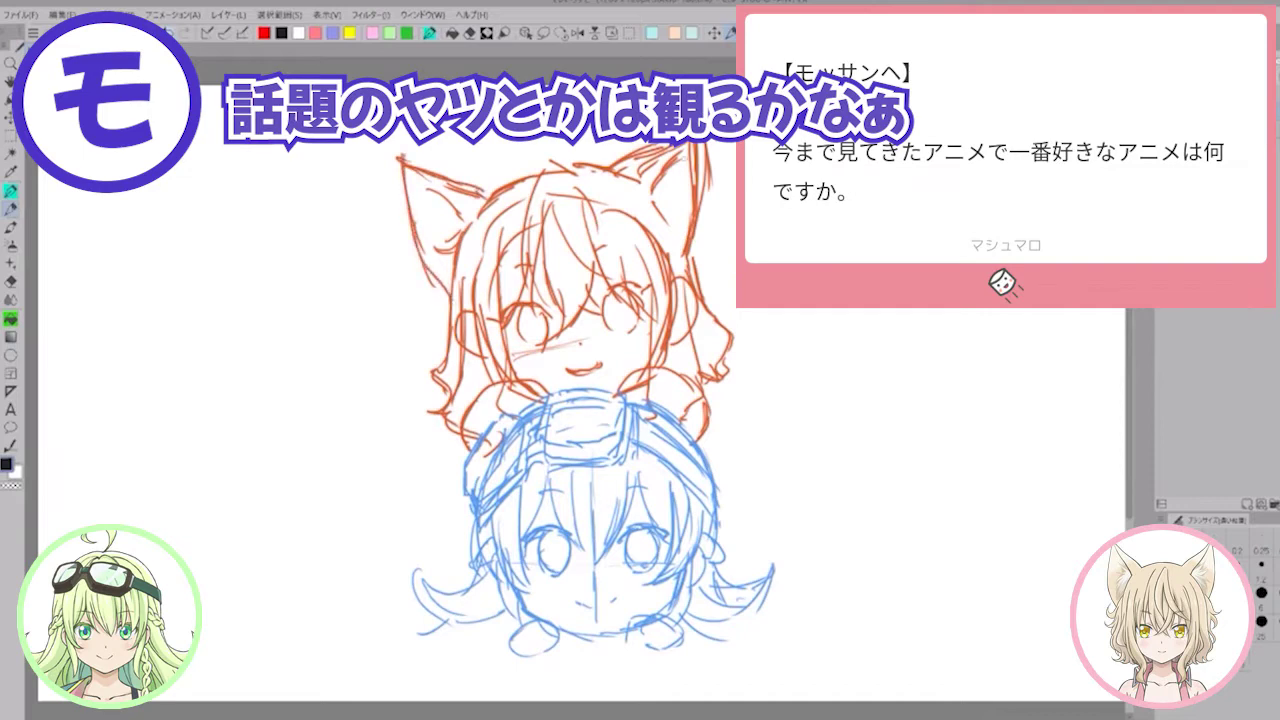
Step: Draw the inner contours and jagged fur tufts inside both of the orange character's animal ears
mouse_move(675, 135)
left_mouse_down()
mouse_move(645, 151)
mouse_move(636, 182)
left_mouse_up()
mouse_move(665, 157)
left_mouse_down()
mouse_move(648, 179)
mouse_move(697, 107)
mouse_move(675, 129)
left_mouse_up()
mouse_move(653, 188)
left_mouse_down()
mouse_move(684, 150)
mouse_move(686, 198)
left_mouse_up()
mouse_move(650, 146)
left_mouse_down()
mouse_move(636, 154)
mouse_move(648, 148)
mouse_move(642, 174)
left_mouse_up()
mouse_move(680, 142)
left_mouse_down()
mouse_move(658, 158)
mouse_move(705, 158)
mouse_move(697, 222)
left_mouse_up()
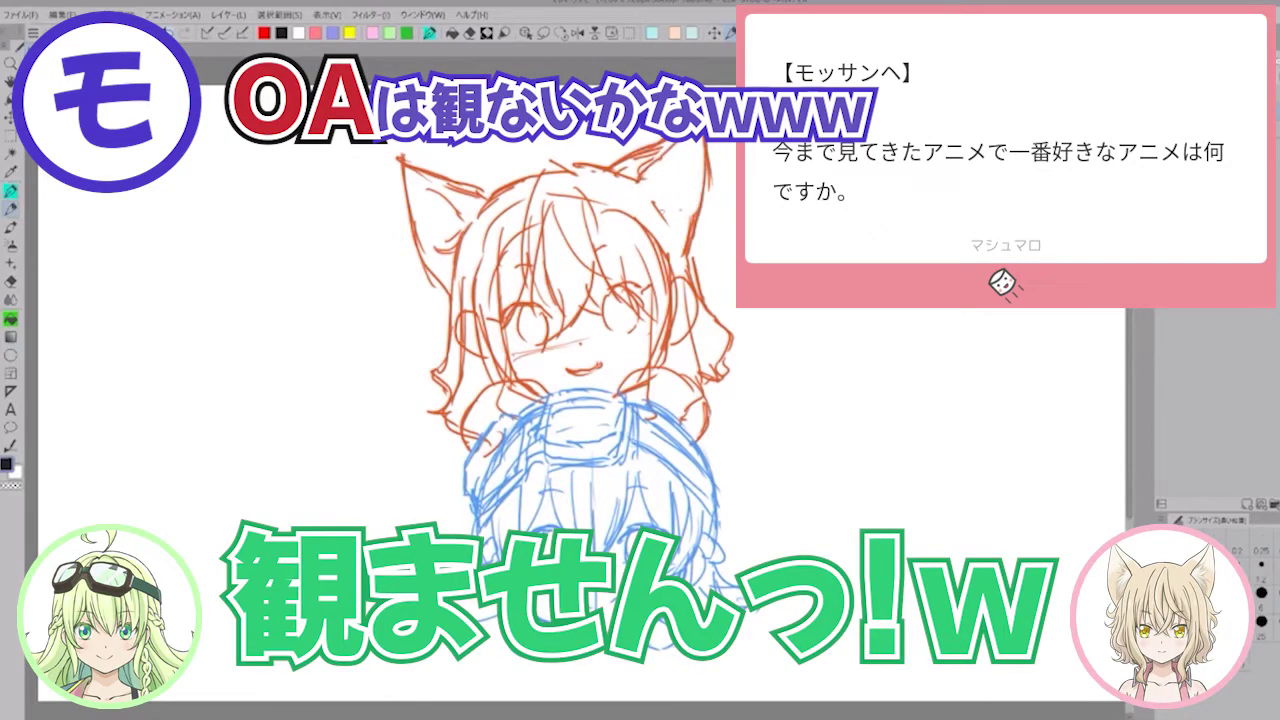
mouse_move(470, 207)
left_mouse_down()
mouse_move(466, 223)
mouse_move(494, 191)
mouse_move(432, 222)
left_mouse_up()
mouse_move(454, 220)
left_mouse_down()
mouse_move(436, 244)
mouse_move(442, 275)
left_mouse_up()
mouse_move(637, 170)
left_mouse_down()
mouse_move(662, 164)
mouse_move(679, 209)
mouse_move(670, 223)
left_mouse_up()
left_click_drag(652, 200, 665, 226)
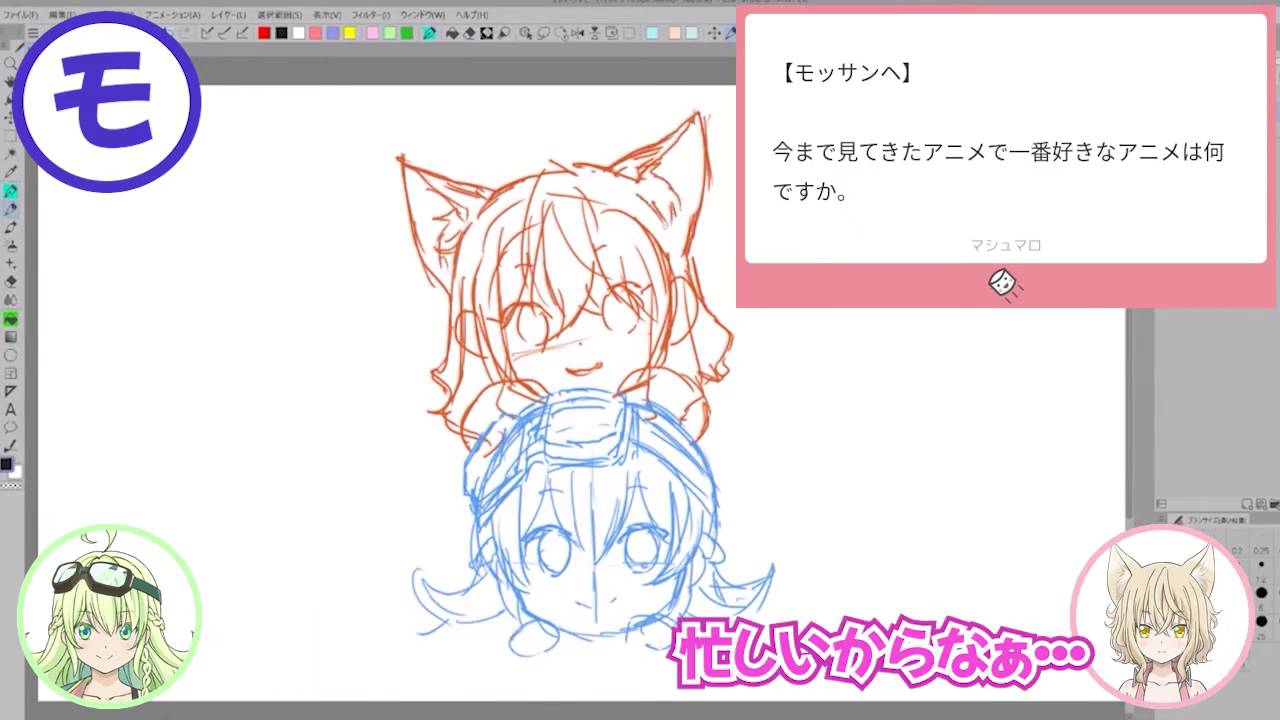
Step: Sketch a large bushy tail curving up beside the orange character, with zigzag fur lines separating its tip
left_click_drag(650, 313, 630, 401)
mouse_move(700, 276)
left_mouse_down()
mouse_move(730, 232)
mouse_move(708, 488)
left_mouse_up()
mouse_move(718, 491)
left_mouse_down()
mouse_move(814, 466)
mouse_move(832, 422)
mouse_move(818, 443)
left_mouse_up()
left_click_drag(700, 251, 735, 224)
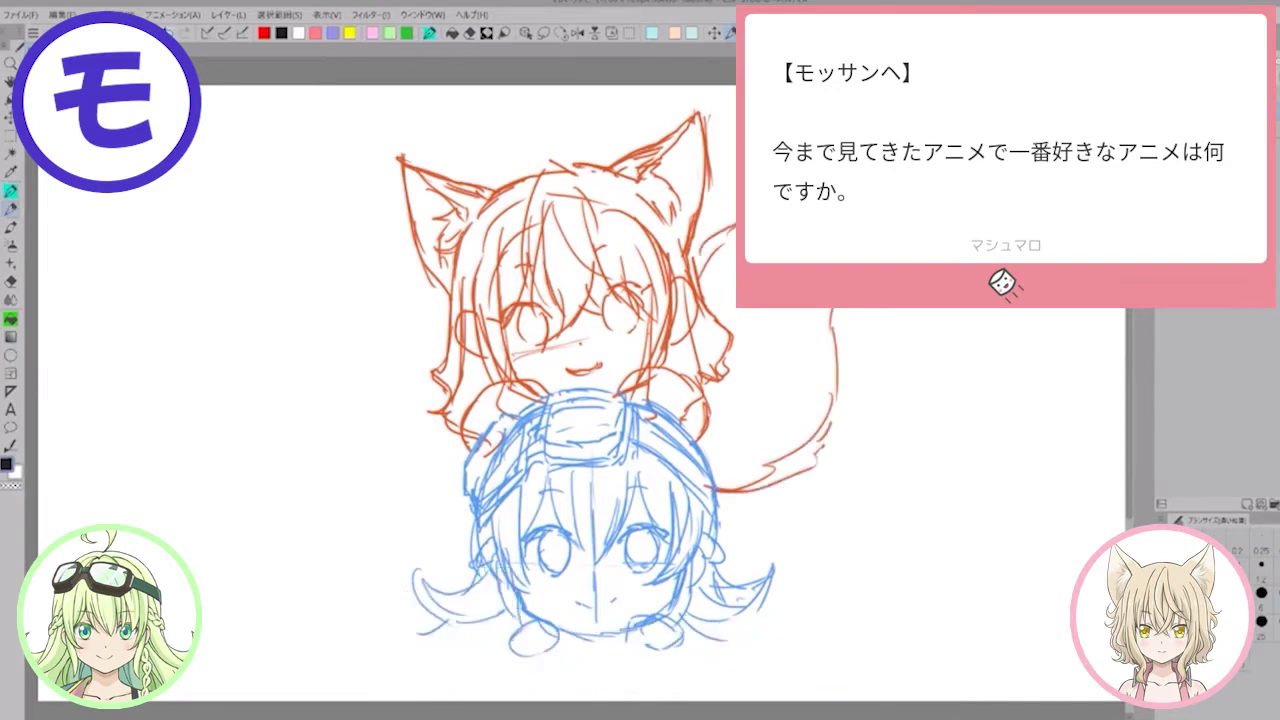
mouse_move(834, 310)
left_mouse_down()
mouse_move(840, 396)
mouse_move(762, 490)
left_mouse_up()
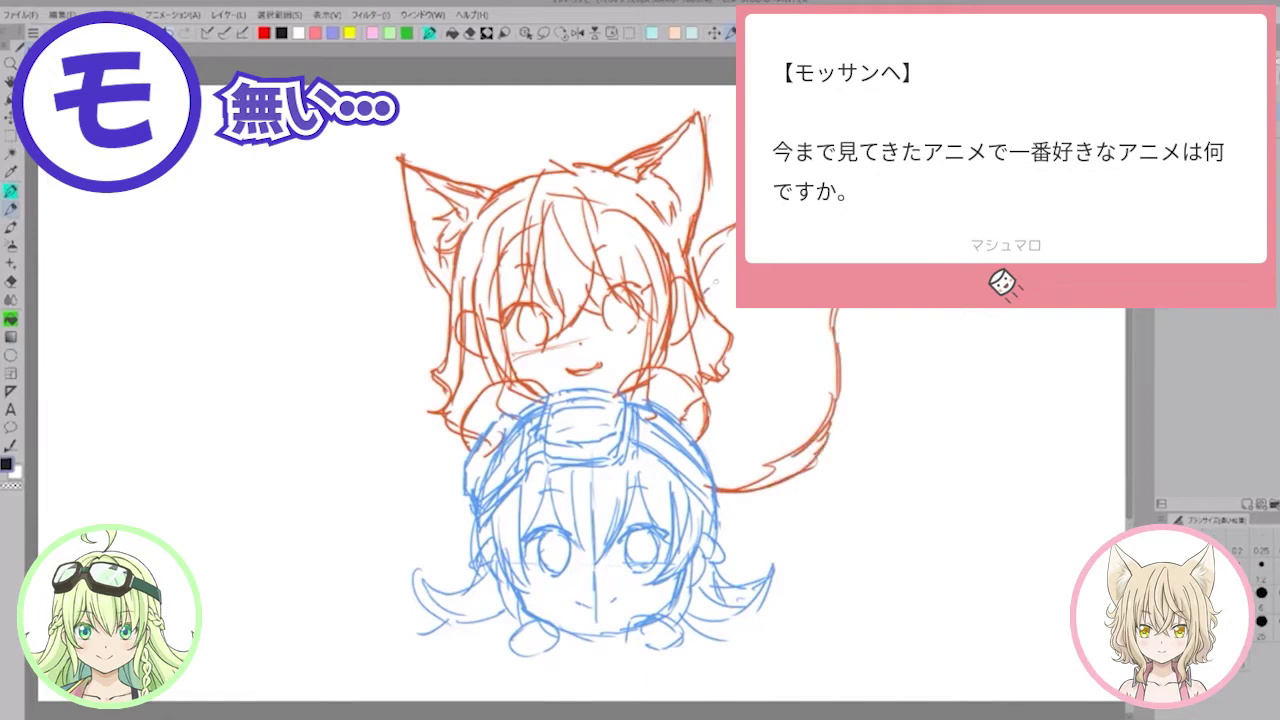
mouse_move(730, 276)
left_mouse_down()
mouse_move(725, 328)
mouse_move(758, 318)
mouse_move(763, 366)
left_mouse_up()
mouse_move(763, 366)
left_mouse_down()
mouse_move(780, 327)
mouse_move(790, 400)
mouse_move(834, 406)
left_mouse_up()
left_click_drag(856, 380, 844, 394)
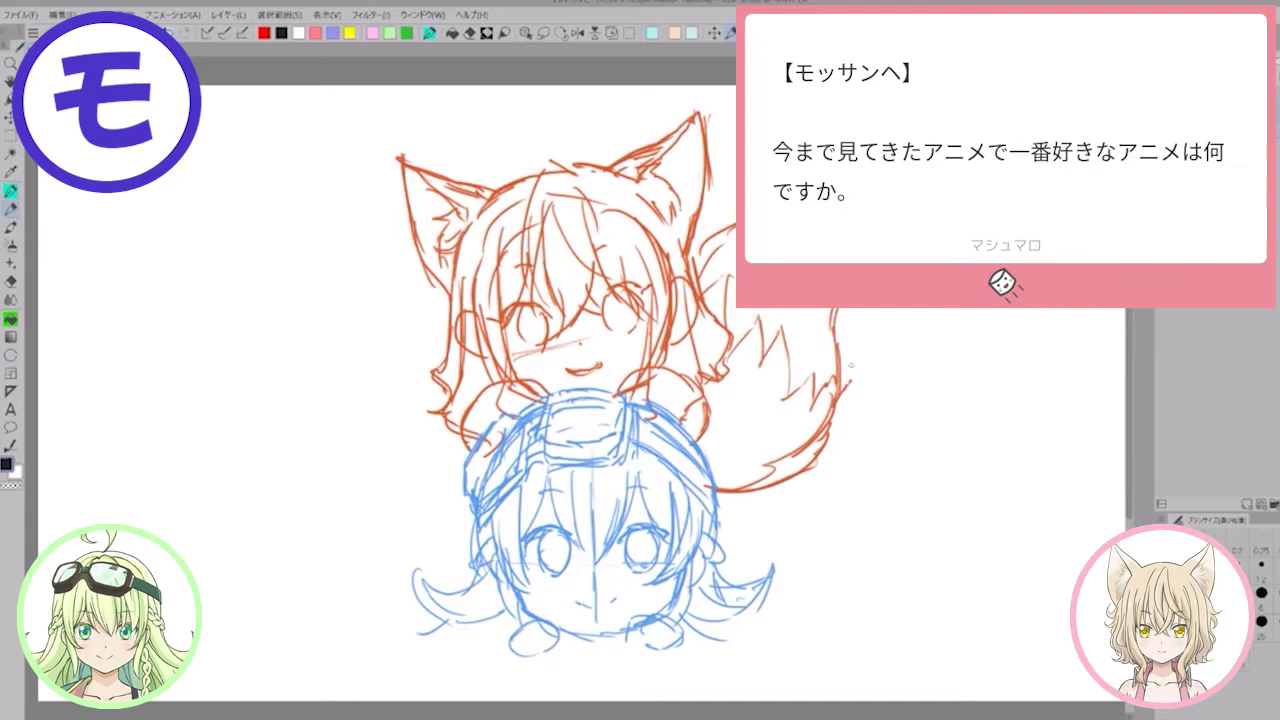
left_click_drag(833, 367, 827, 392)
Step: Add small oval blush marks to the orange character's cheeks and reinforce the outlines and lids of both eyes
mouse_move(657, 315)
left_mouse_down()
mouse_move(660, 367)
mouse_move(612, 400)
left_mouse_up()
left_click_drag(522, 362, 544, 368)
mouse_move(620, 346)
left_mouse_down()
mouse_move(636, 348)
mouse_move(626, 356)
left_mouse_up()
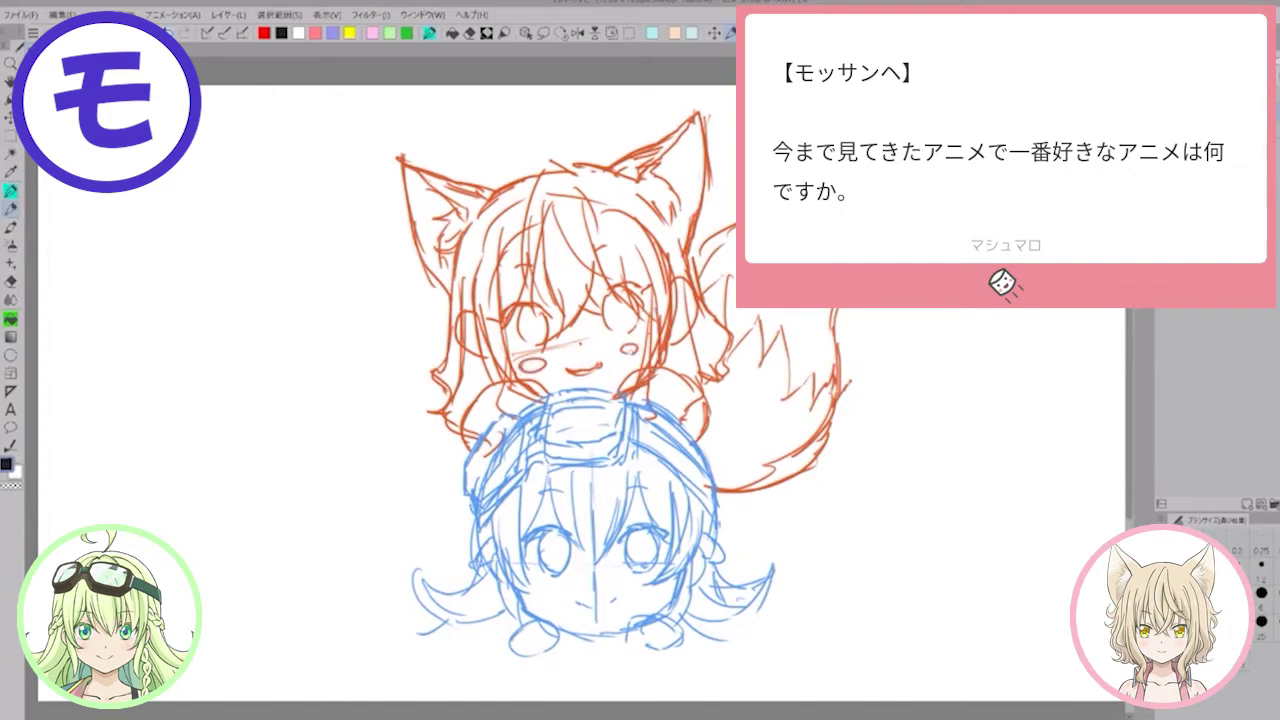
left_click_drag(516, 312, 524, 342)
left_click_drag(546, 312, 546, 340)
left_click_drag(604, 304, 653, 292)
left_click_drag(607, 300, 615, 331)
left_click_drag(634, 297, 634, 326)
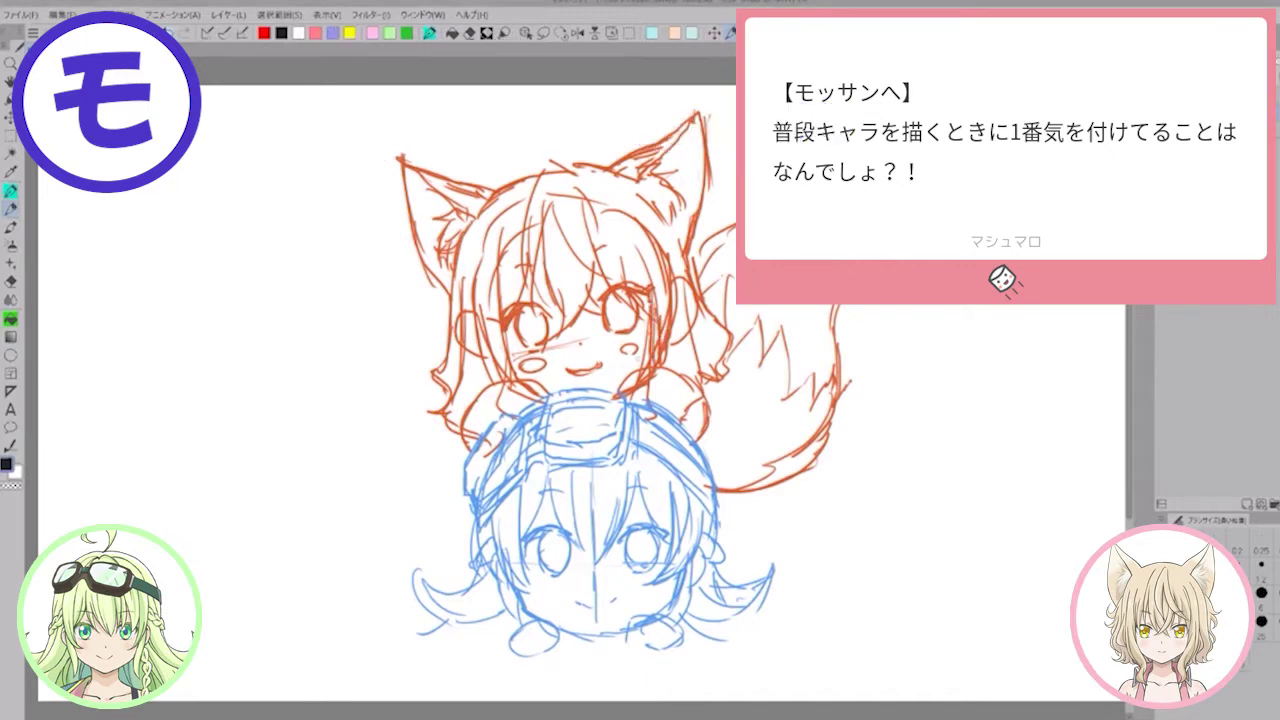
Step: Strengthen the orange character's side locks, bangs strands and both hands with additional strokes
left_click_drag(482, 350, 472, 388)
left_click_drag(470, 312, 448, 432)
mouse_move(476, 238)
left_mouse_down()
mouse_move(458, 314)
mouse_move(461, 275)
left_mouse_up()
mouse_move(485, 213)
left_mouse_down()
mouse_move(469, 239)
mouse_move(507, 306)
left_mouse_up()
mouse_move(628, 243)
left_mouse_down()
mouse_move(641, 344)
mouse_move(687, 373)
mouse_move(622, 391)
left_mouse_up()
mouse_move(662, 364)
left_mouse_down()
mouse_move(708, 399)
mouse_move(695, 438)
left_mouse_up()
left_click_drag(482, 399, 475, 444)
left_click_drag(676, 240, 690, 296)
mouse_move(702, 314)
left_mouse_down()
mouse_move(724, 338)
mouse_move(710, 394)
left_mouse_up()
left_click_drag(448, 373, 442, 407)
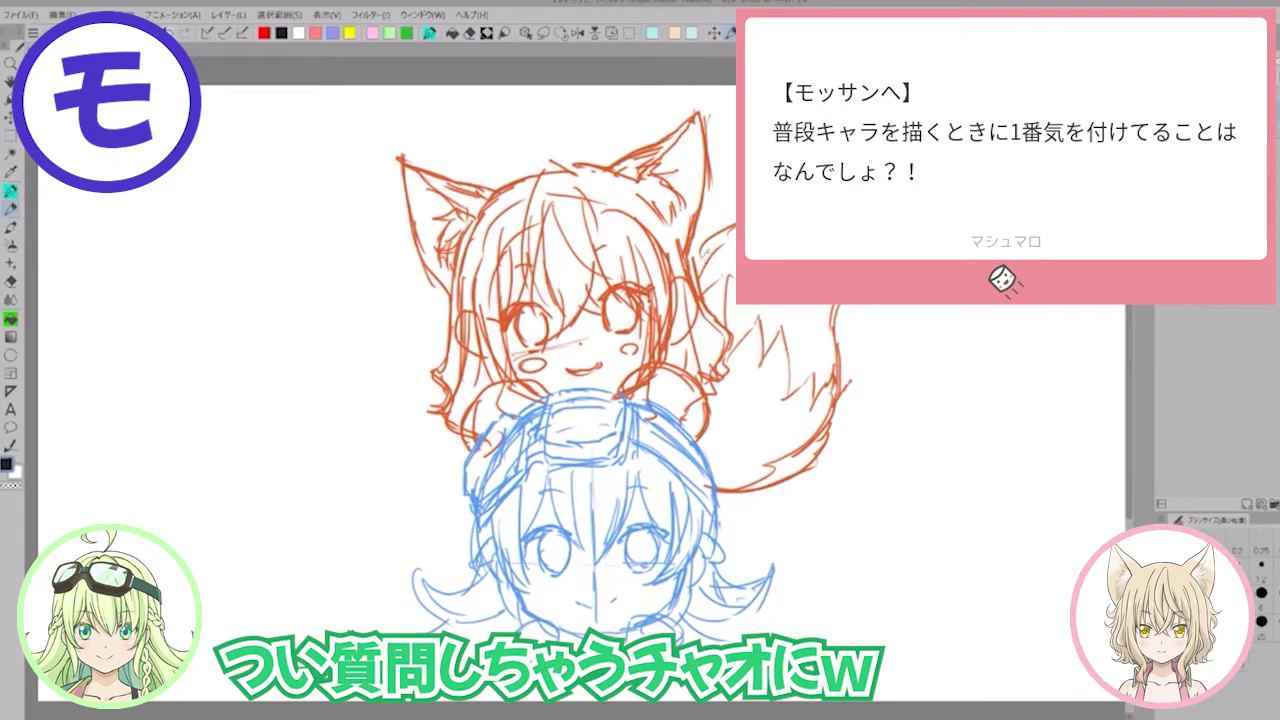
Step: Sketch the blue character's long hair as upswept curls and wavy ends flaring out on both sides of the head
mouse_move(432, 608)
left_mouse_down()
mouse_move(366, 619)
mouse_move(358, 591)
left_mouse_up()
left_click_drag(442, 624, 417, 672)
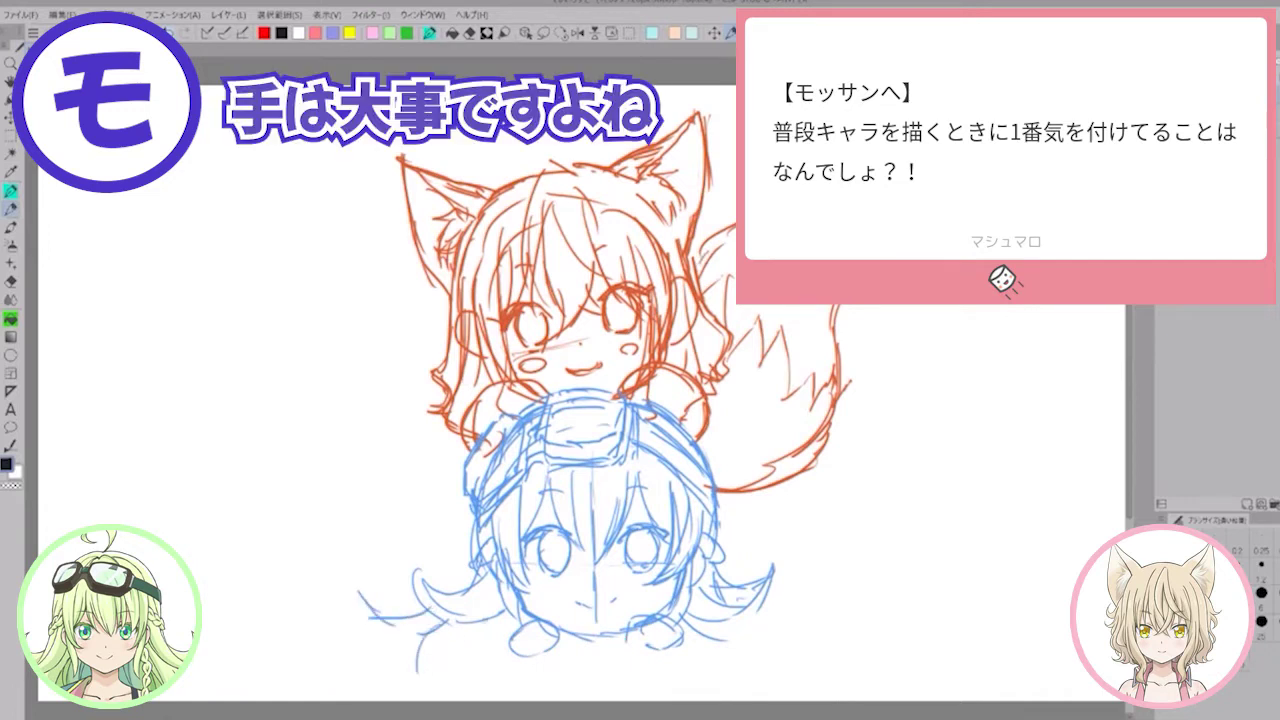
mouse_move(711, 560)
left_mouse_down()
mouse_move(742, 583)
mouse_move(775, 567)
mouse_move(739, 614)
mouse_move(783, 588)
mouse_move(825, 621)
mouse_move(808, 574)
mouse_move(772, 546)
mouse_move(803, 576)
left_mouse_up()
left_click_drag(394, 600, 406, 543)
left_click_drag(425, 532, 431, 582)
left_click_drag(412, 554, 458, 586)
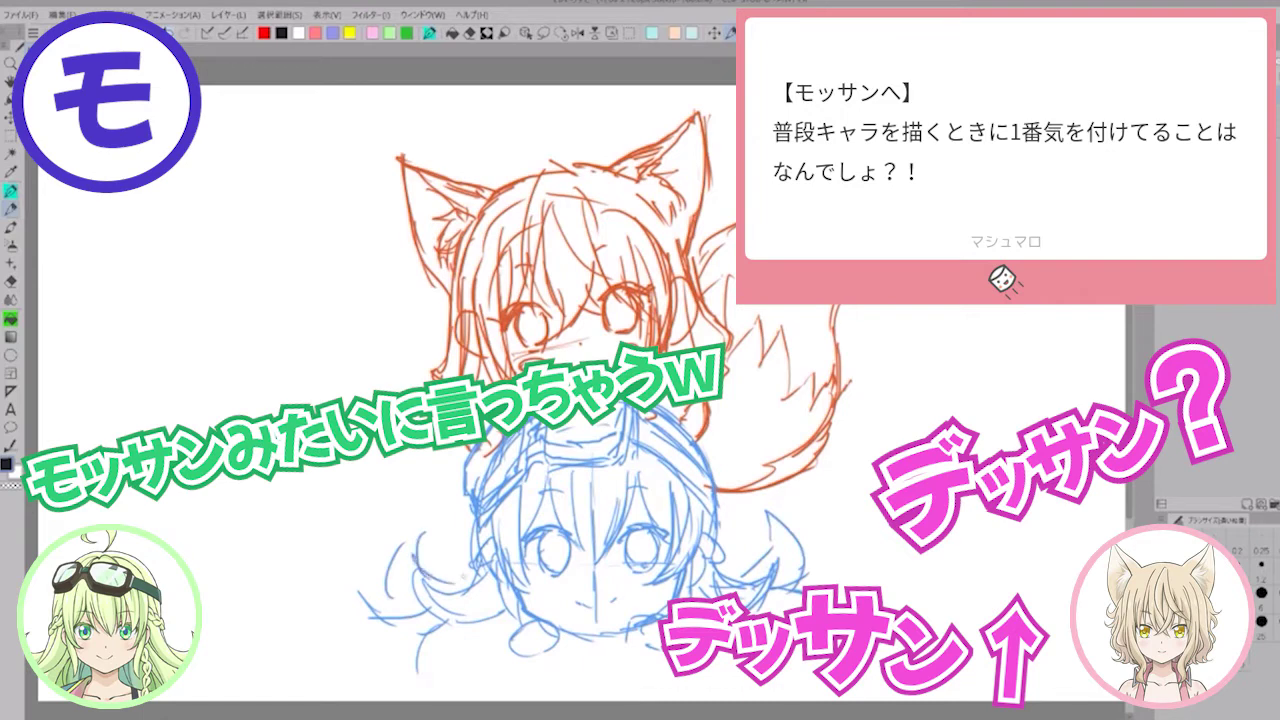
left_click_drag(440, 528, 386, 568)
left_click_drag(418, 534, 388, 608)
left_click_drag(796, 566, 800, 578)
mouse_move(399, 620)
left_mouse_down()
mouse_move(355, 656)
mouse_move(362, 645)
left_mouse_up()
left_click_drag(401, 627, 397, 677)
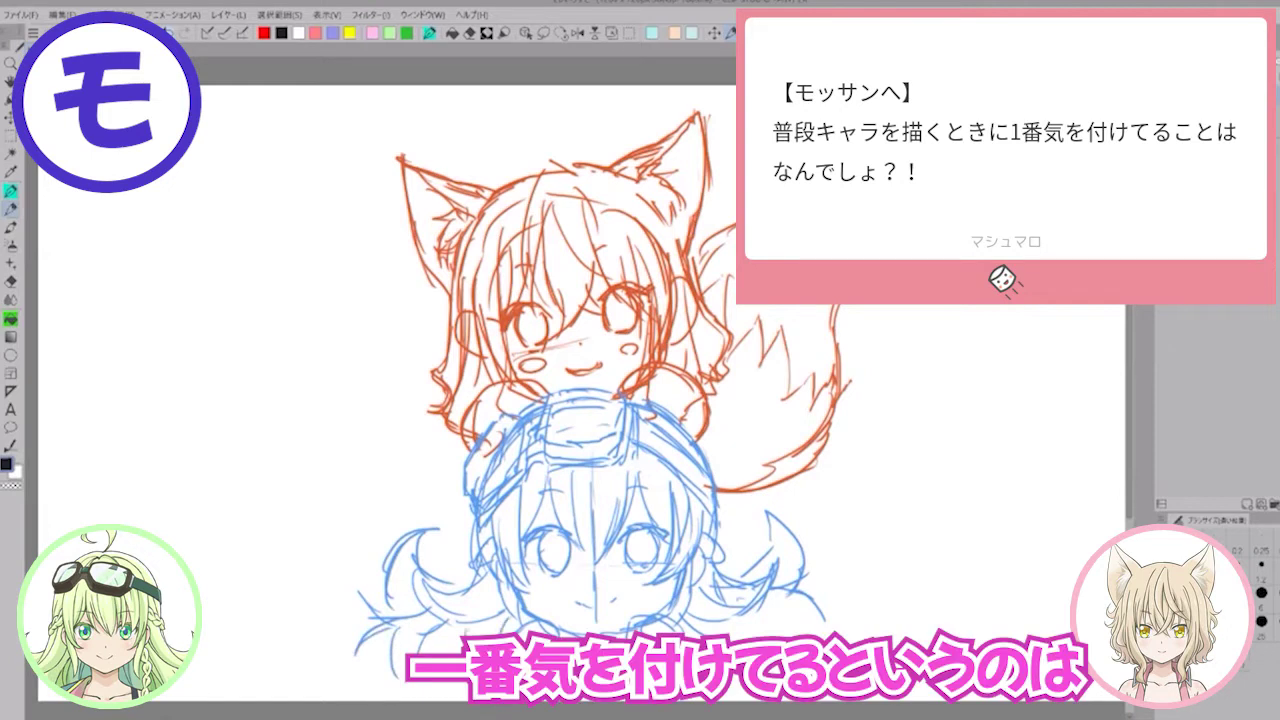
Step: Draw the blue character's small smile and firm up the chin and jaw line
mouse_move(573, 600)
left_mouse_down()
mouse_move(611, 596)
mouse_move(585, 638)
left_mouse_up()
left_click_drag(553, 623, 633, 626)
left_click_drag(675, 584, 671, 611)
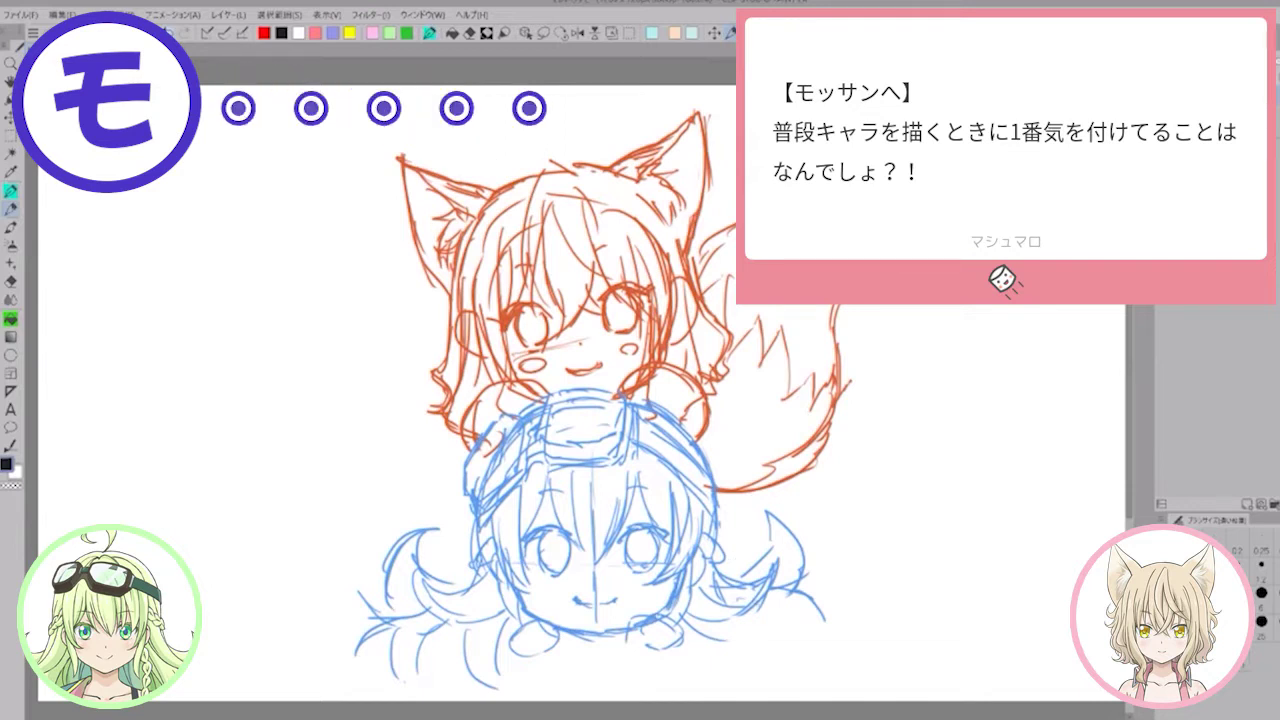
Step: Sketch a thin braid with a flared end hanging beside the blue character's chin
mouse_move(705, 592)
left_mouse_down()
mouse_move(686, 621)
mouse_move(713, 648)
mouse_move(706, 664)
left_mouse_up()
left_click_drag(713, 640, 706, 666)
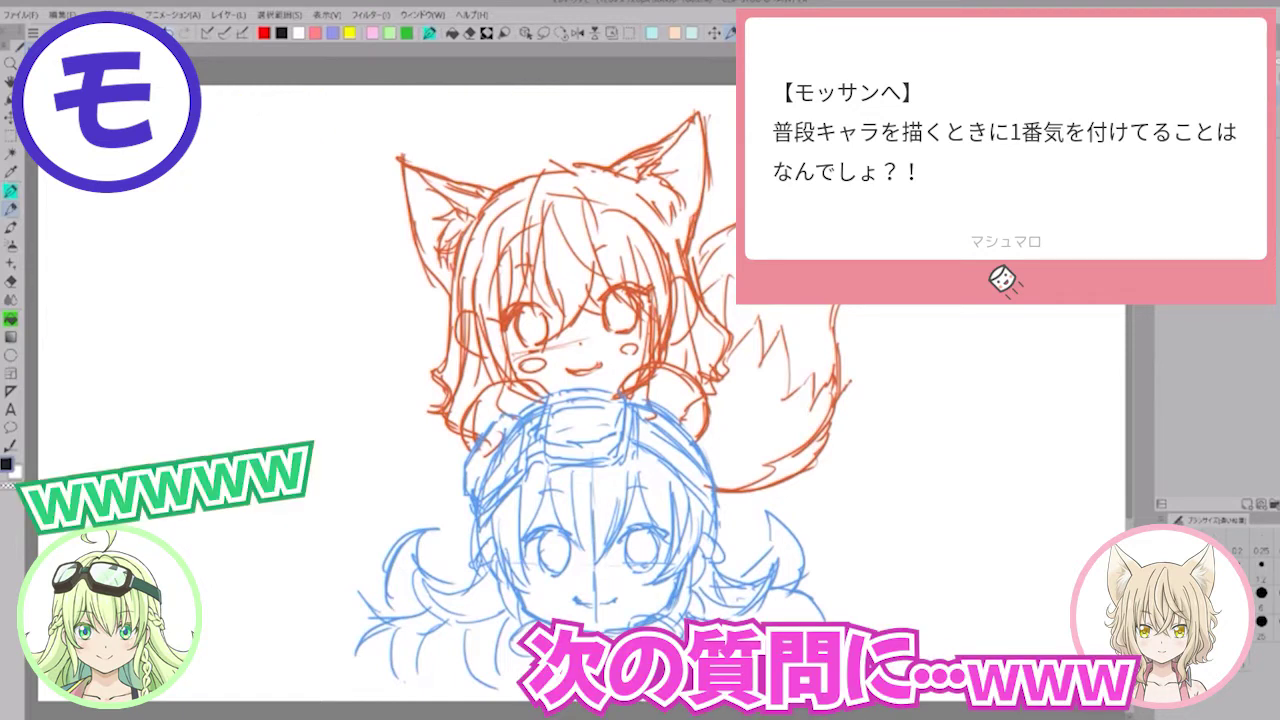
mouse_move(689, 653)
left_mouse_down()
mouse_move(693, 664)
mouse_move(649, 697)
mouse_move(686, 695)
left_mouse_up()
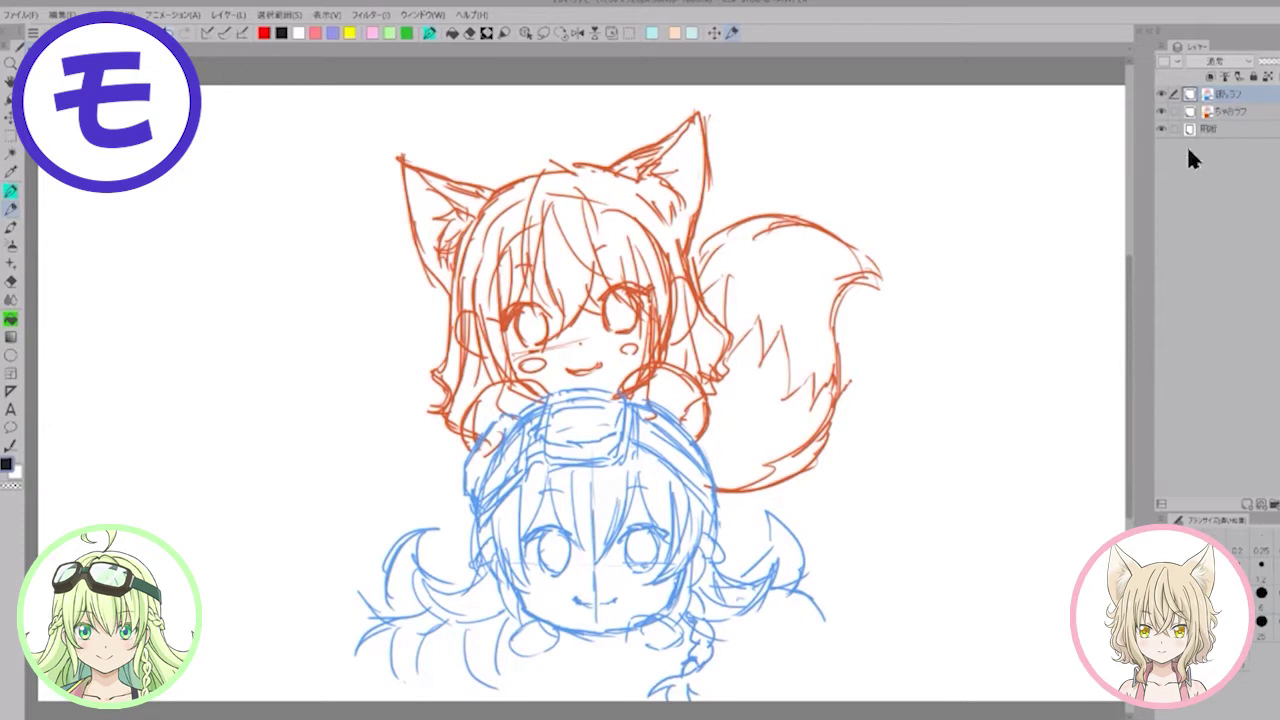
left_click_drag(468, 490, 500, 466)
left_click_drag(685, 678, 701, 700)
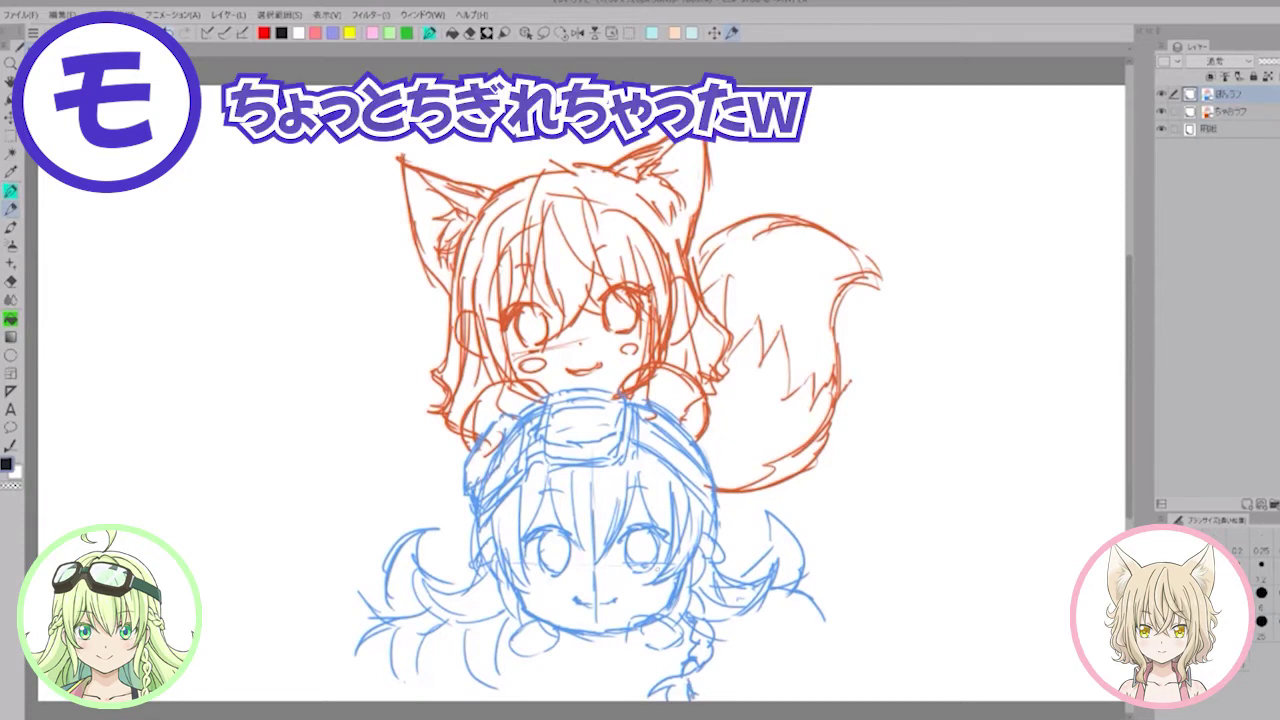
Step: Add more curled hair ends below the blue character's hair on both sides of the head
mouse_move(782, 594)
left_mouse_down()
mouse_move(831, 635)
mouse_move(827, 648)
mouse_move(790, 616)
mouse_move(780, 683)
left_mouse_up()
left_click_drag(677, 638, 661, 679)
left_click_drag(691, 677, 760, 655)
mouse_move(752, 663)
left_mouse_down()
mouse_move(745, 672)
mouse_move(788, 674)
left_mouse_up()
mouse_move(504, 630)
left_mouse_down()
mouse_move(460, 682)
mouse_move(404, 690)
mouse_move(450, 690)
left_mouse_up()
mouse_move(520, 662)
left_mouse_down()
mouse_move(566, 642)
mouse_move(498, 668)
mouse_move(534, 622)
left_mouse_up()
Step: Redraw the blue character's two rounded hands under the chin with short finger lines
mouse_move(544, 616)
left_mouse_down()
mouse_move(568, 644)
mouse_move(549, 653)
left_mouse_up()
left_click_drag(638, 615, 626, 645)
mouse_move(631, 620)
left_mouse_down()
mouse_move(663, 611)
mouse_move(690, 646)
left_mouse_up()
mouse_move(631, 645)
left_mouse_down()
mouse_move(659, 658)
mouse_move(681, 649)
left_mouse_up()
left_click_drag(529, 623, 550, 610)
mouse_move(546, 611)
left_mouse_down()
mouse_move(568, 629)
mouse_move(547, 647)
left_mouse_up()
left_click_drag(640, 630, 638, 647)
left_click_drag(642, 637, 644, 647)
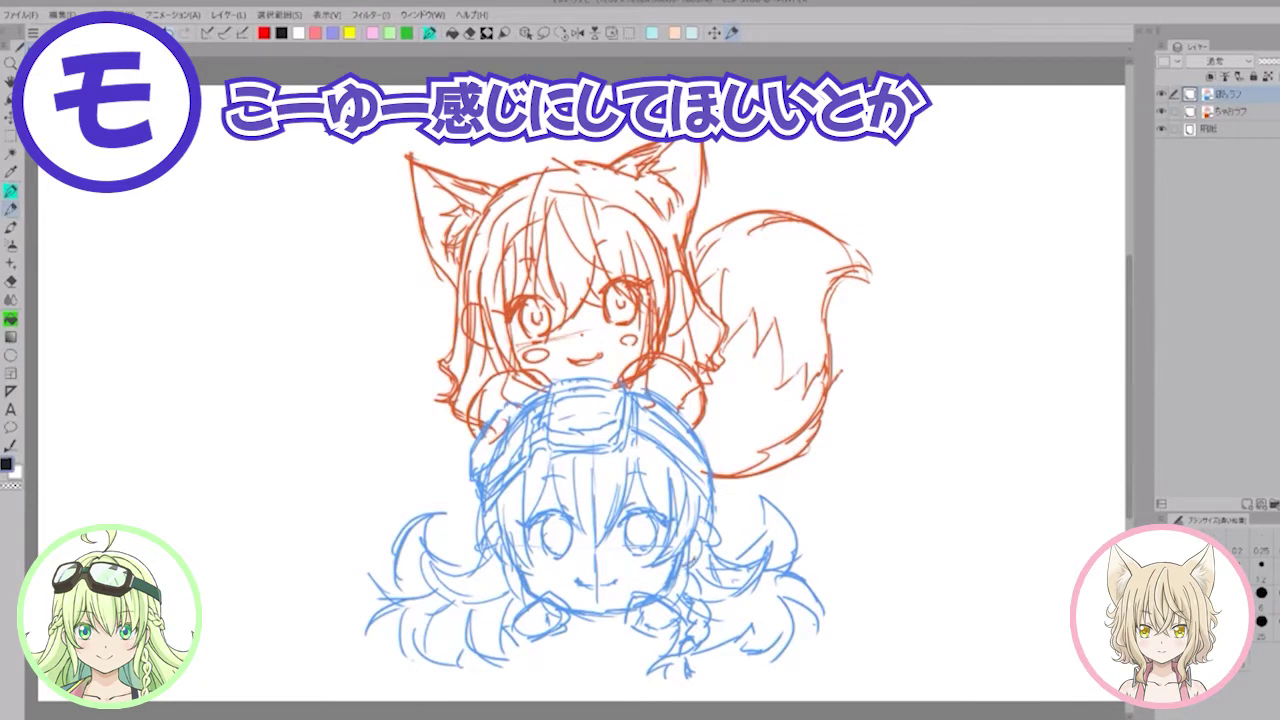
Step: On the blue sketch layer, draw the irises and pupils in both eyes and touch up the lines above them
left_click(1253, 111)
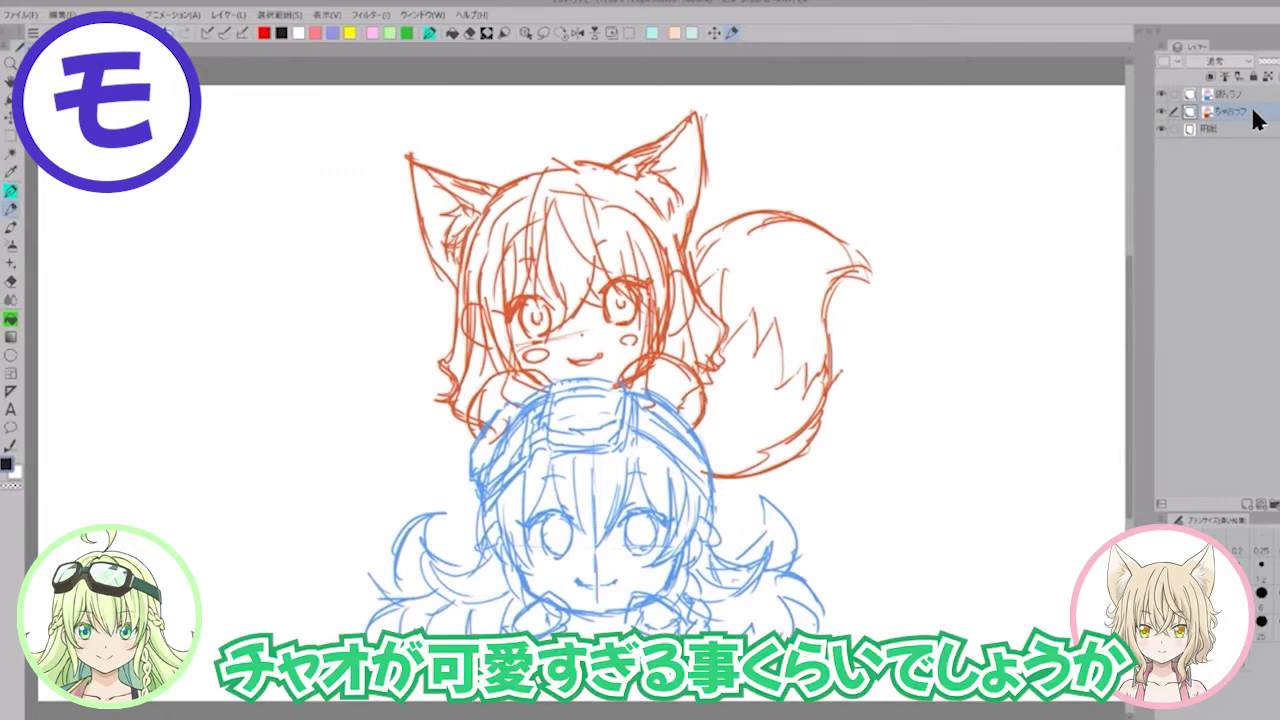
left_click(1253, 94)
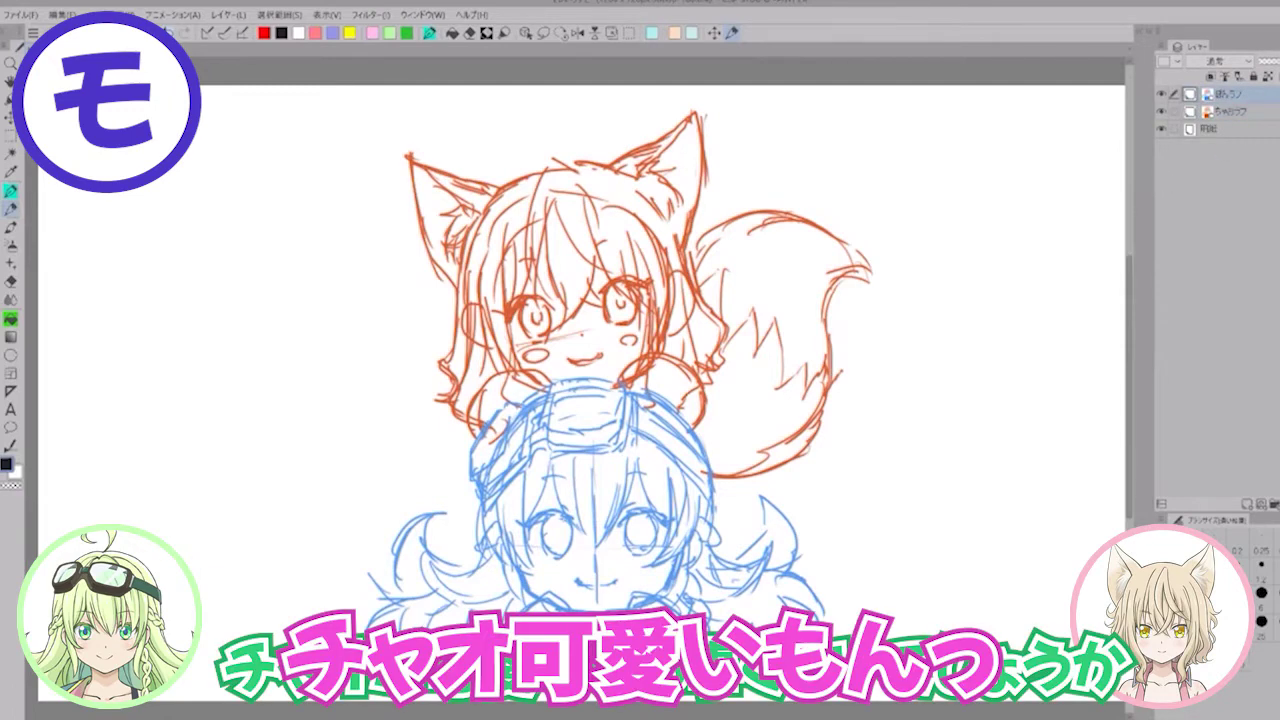
left_click_drag(551, 534, 647, 539)
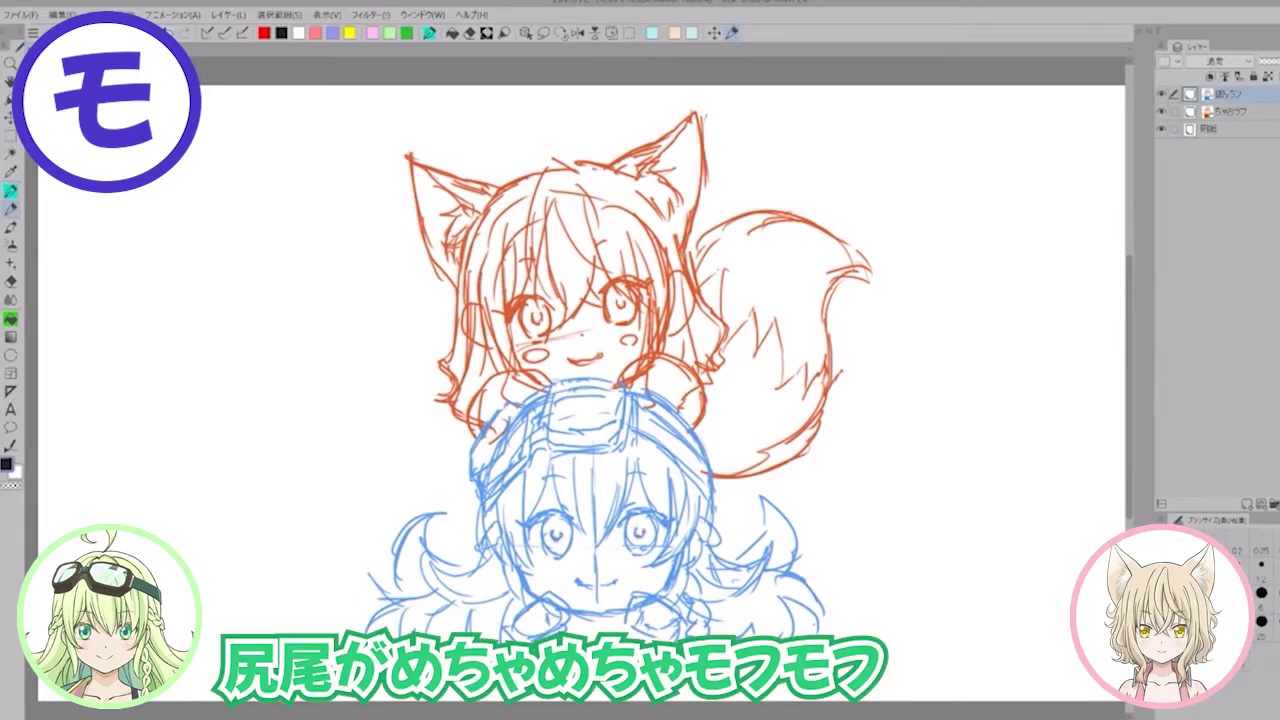
left_click_drag(551, 508, 567, 507)
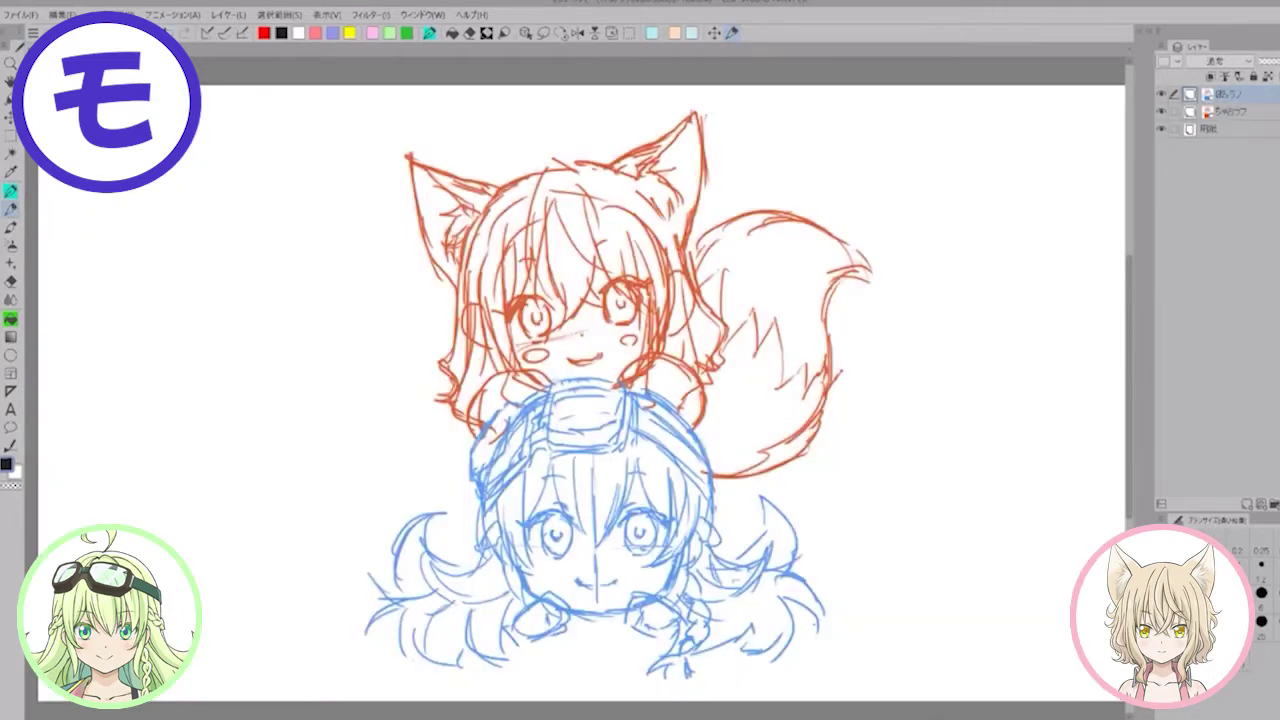
Step: Paste the pink striped background with the white heart directly above the paper layer, beneath both sketches
left_click(1266, 129)
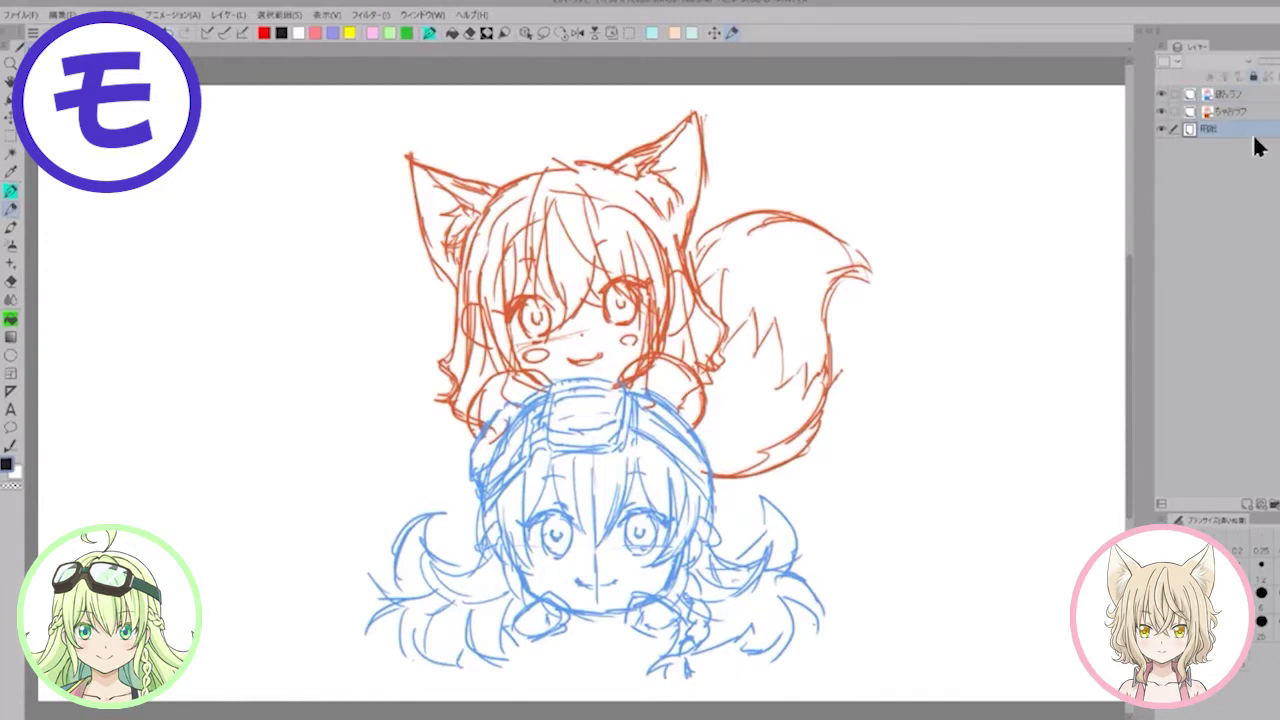
key("ctrl+v")
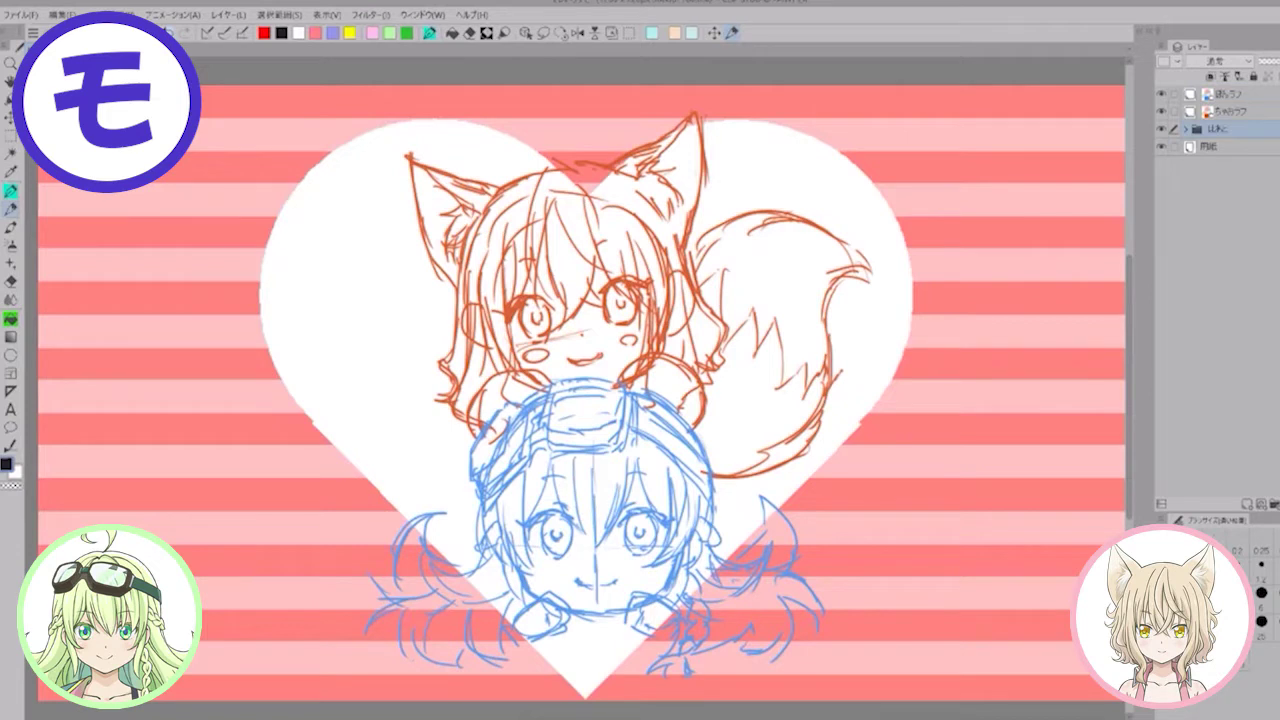
Step: Scale both sketch layers down slightly together and shift them lower inside the white heart
left_click(1246, 112)
left_click(1262, 97, "shift")
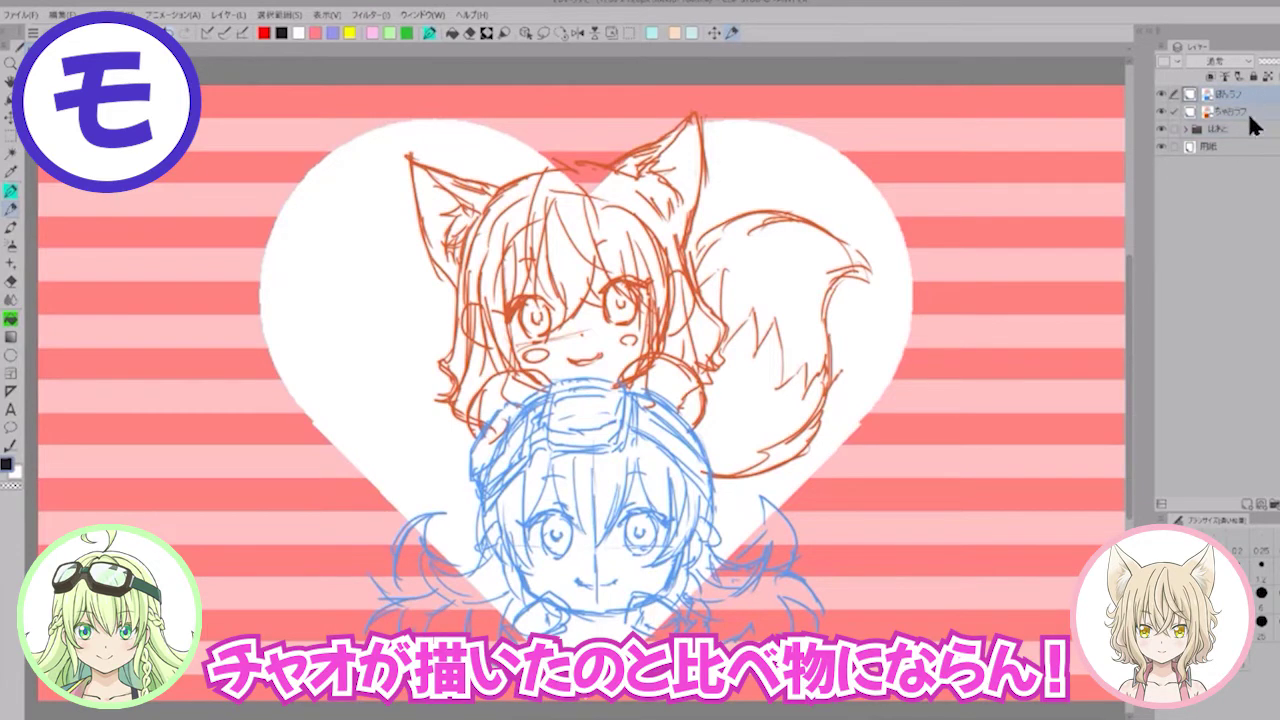
key("ctrl+t")
left_click_drag(873, 108, 862, 124)
left_click_drag(711, 397, 709, 404)
left_click(563, 706)
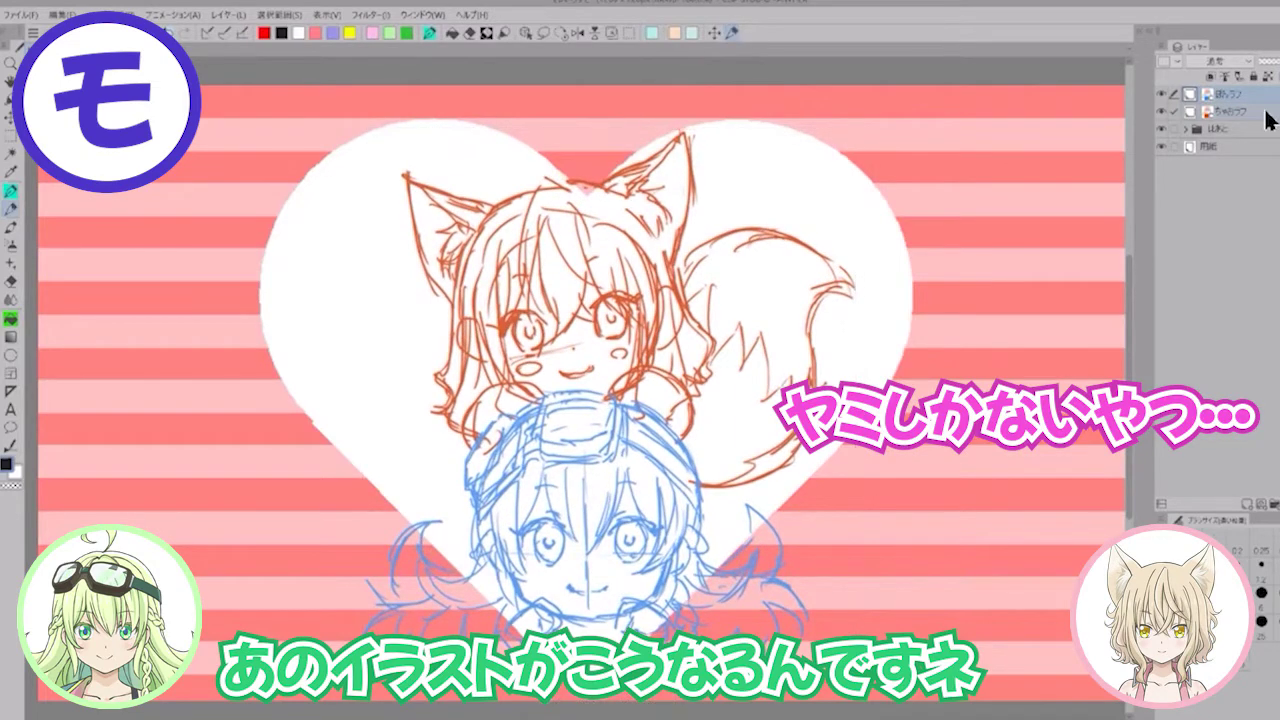
Step: Move the orange sketch layer slightly downward with a transform and apply it
left_click(1266, 113)
key("ctrl+t")
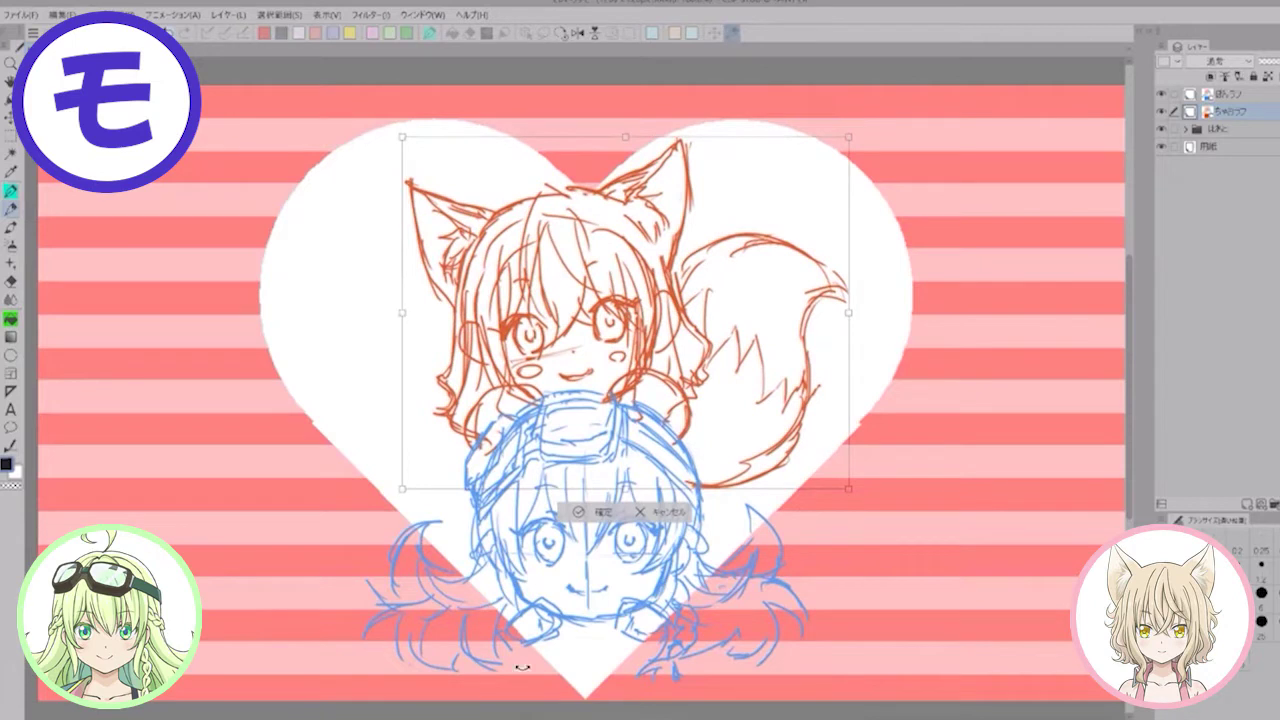
left_click(590, 512)
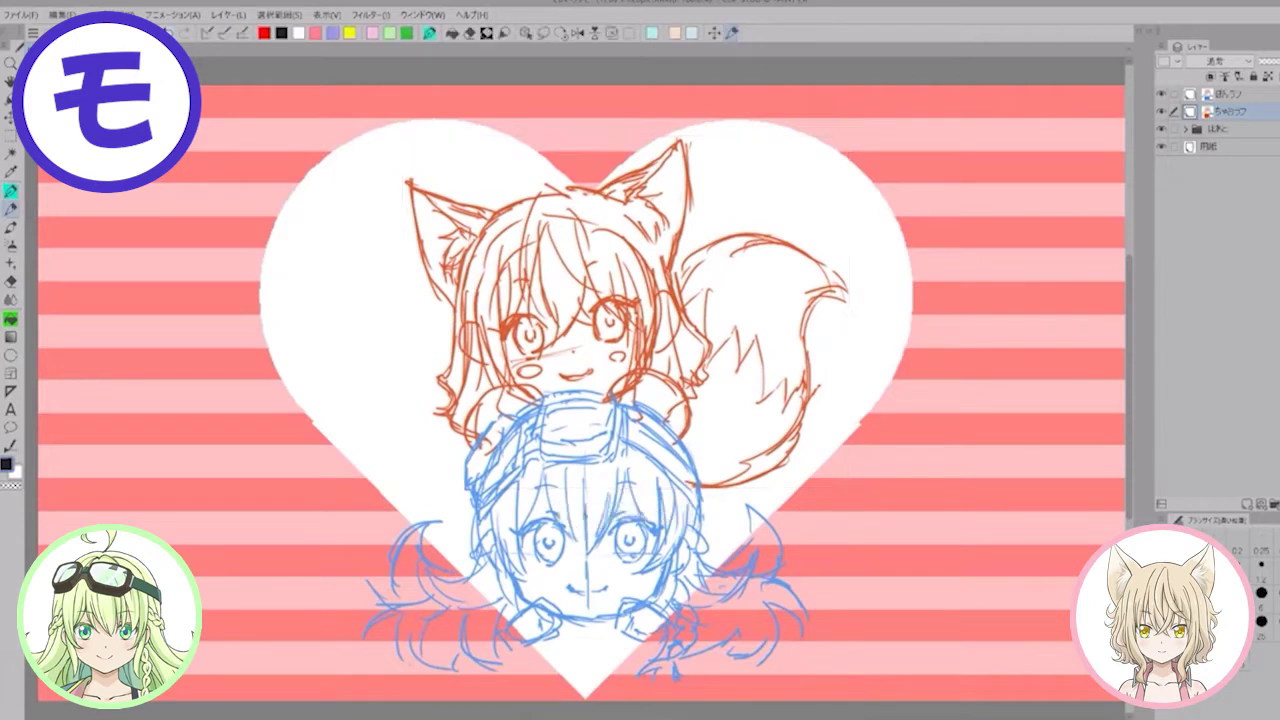
Step: Lower the opacity of the heart background folder so the pink stripes become moderately paler
left_click(1273, 95)
left_click(1262, 140)
left_click(1275, 61)
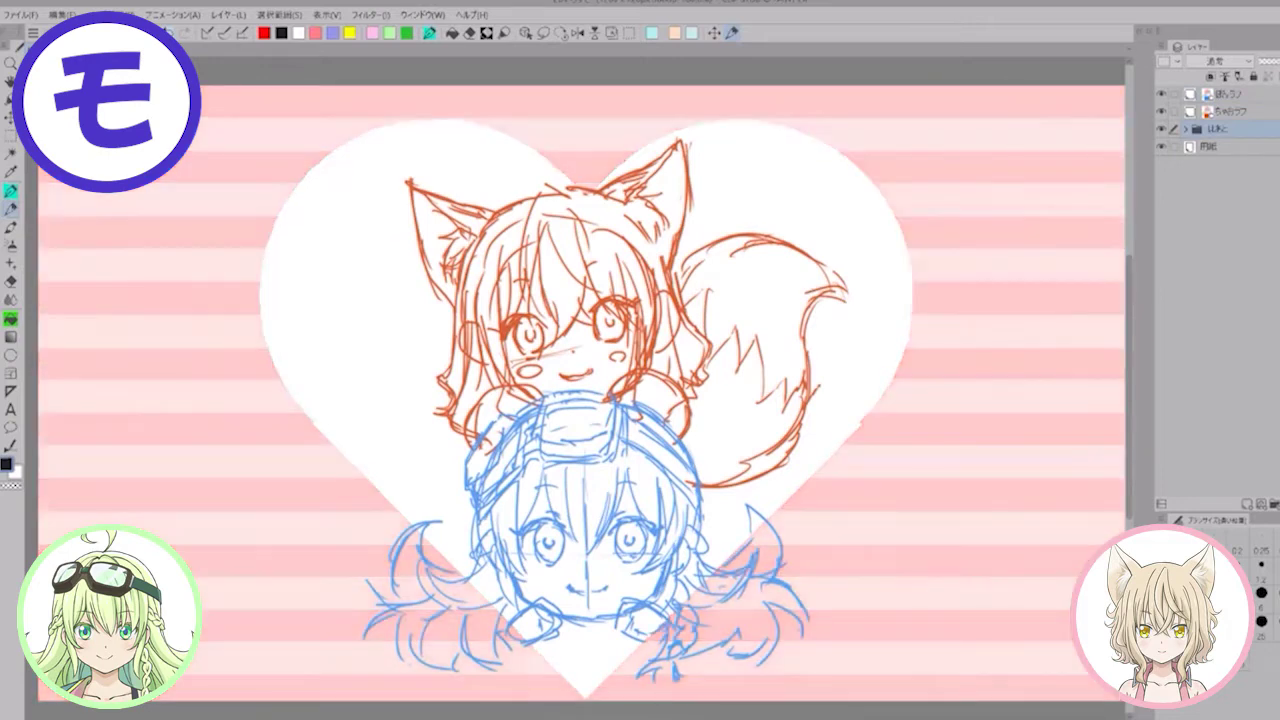
left_click(1277, 61)
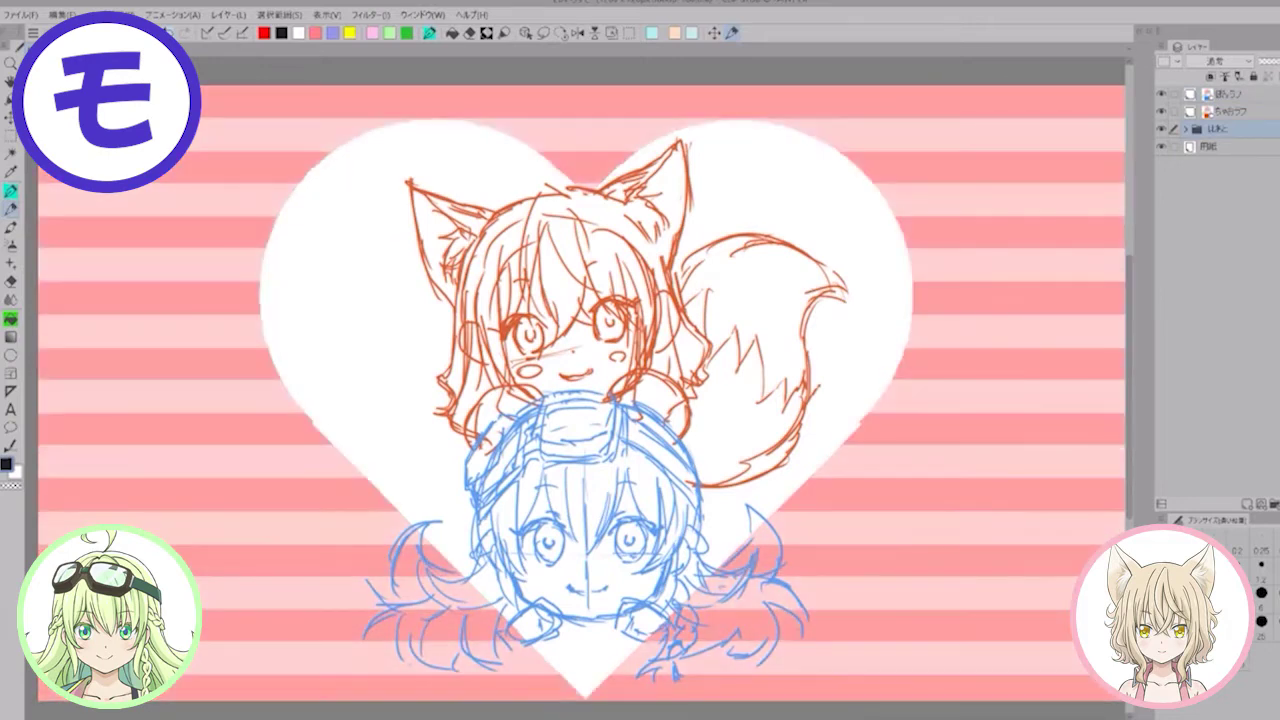
Step: Fade the orange sketch layer, then ink the character's outer hair edge and both rounded hands in black
left_click(1262, 112)
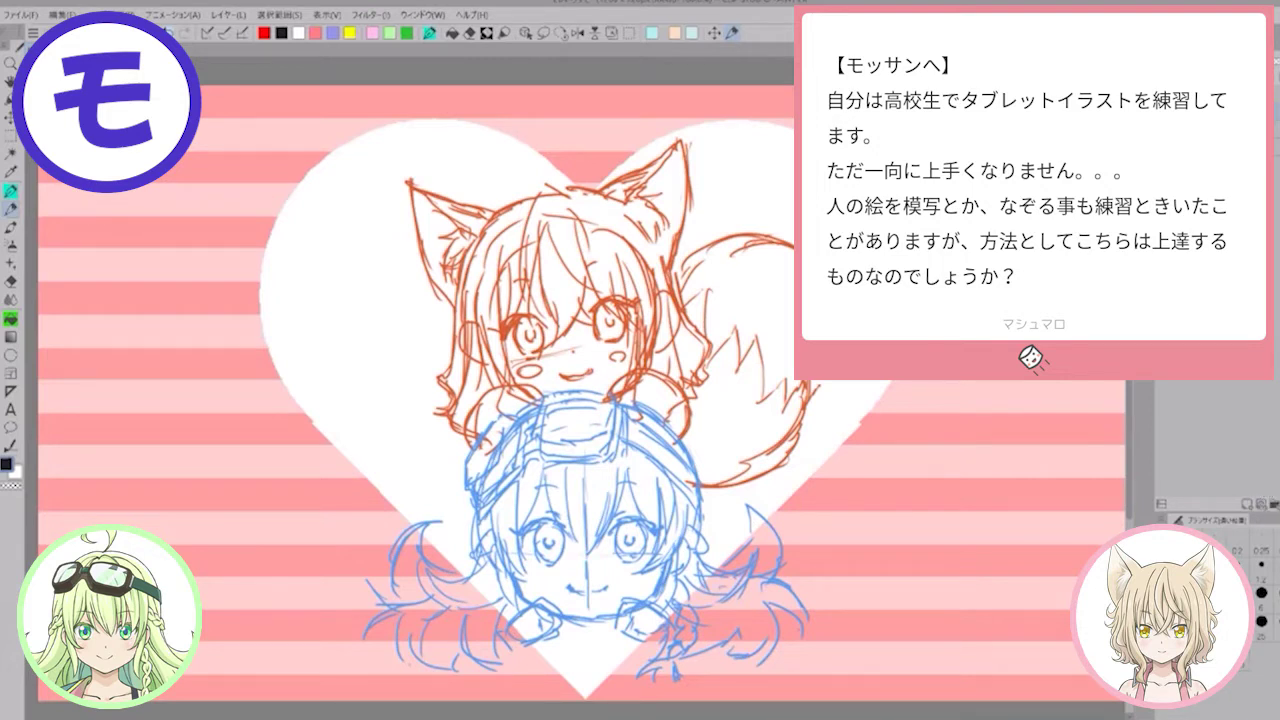
left_click(1274, 137)
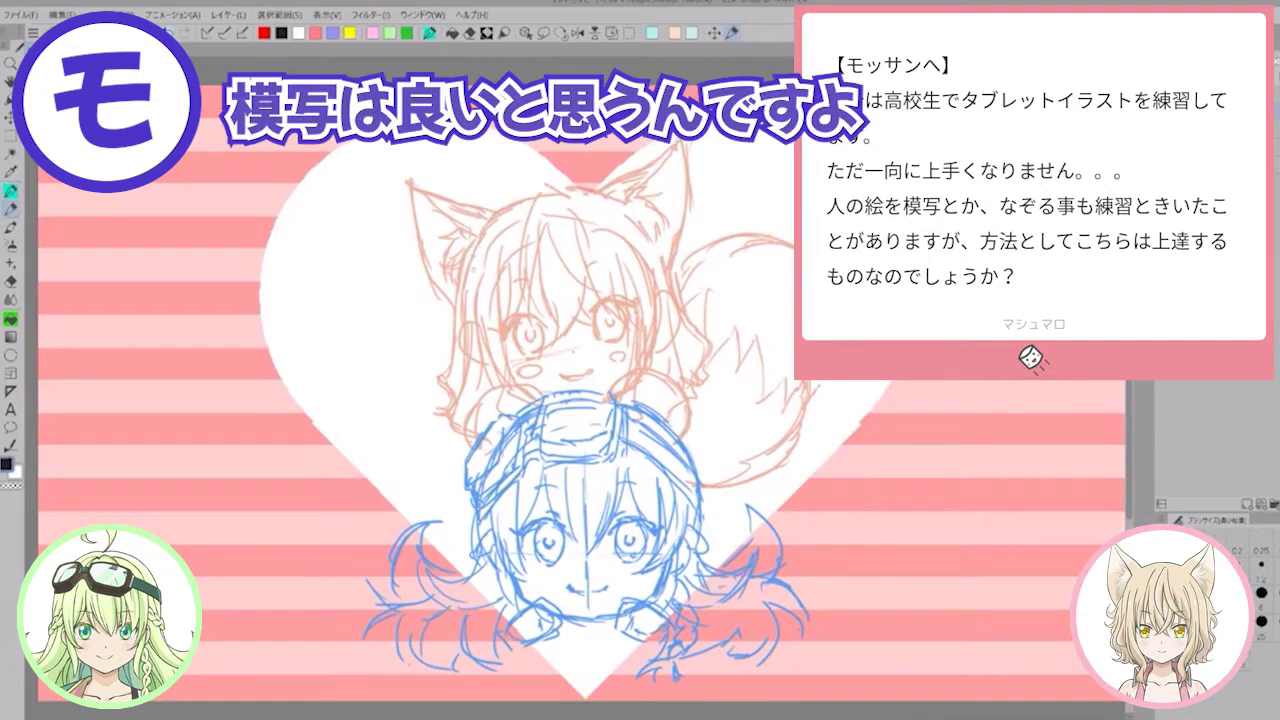
left_click_drag(482, 237, 463, 291)
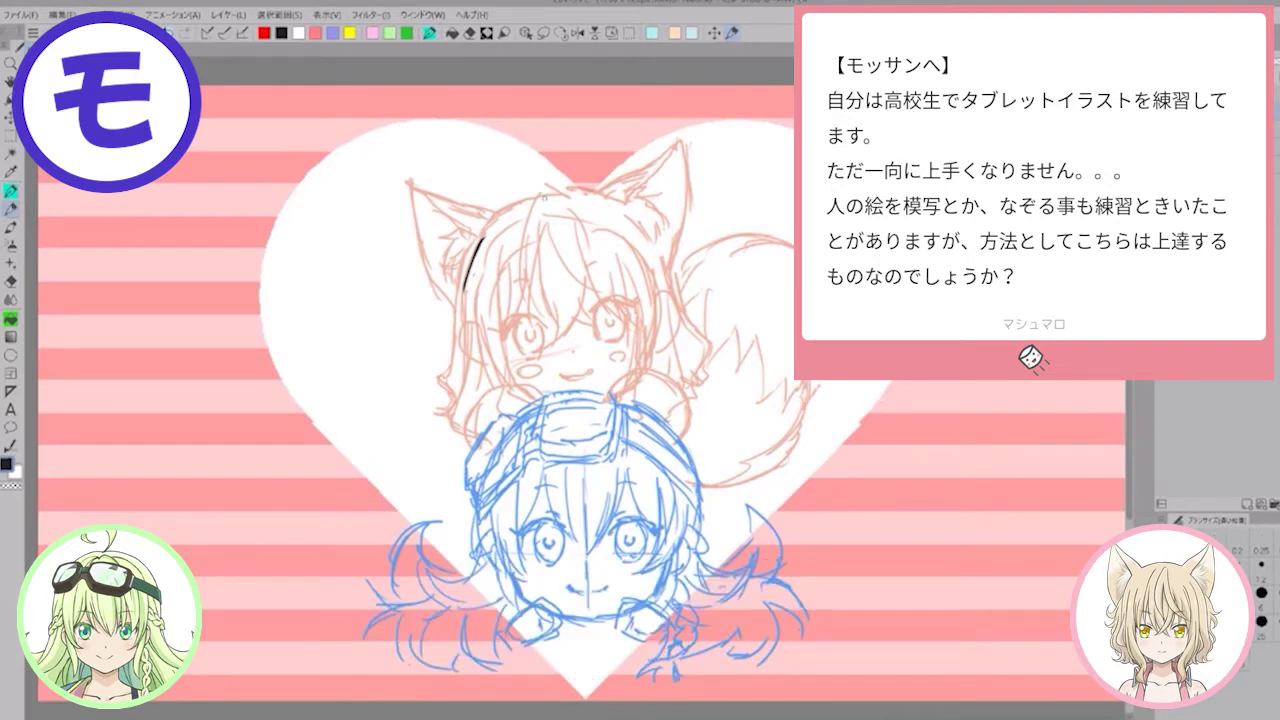
mouse_move(474, 252)
left_mouse_down()
mouse_move(487, 235)
mouse_move(466, 290)
mouse_move(455, 416)
mouse_move(478, 430)
left_mouse_up()
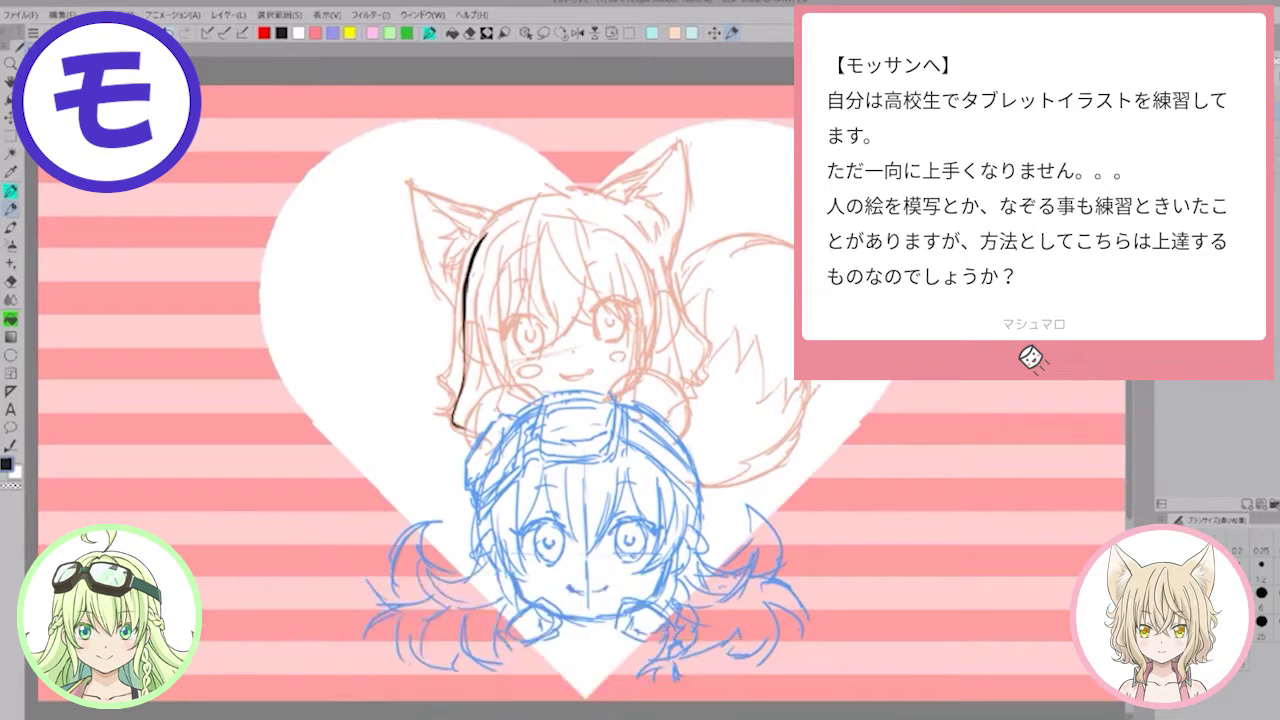
mouse_move(466, 427)
left_mouse_down()
mouse_move(477, 440)
mouse_move(482, 400)
mouse_move(502, 389)
mouse_move(528, 387)
mouse_move(543, 406)
mouse_move(638, 369)
mouse_move(670, 380)
mouse_move(688, 442)
left_mouse_up()
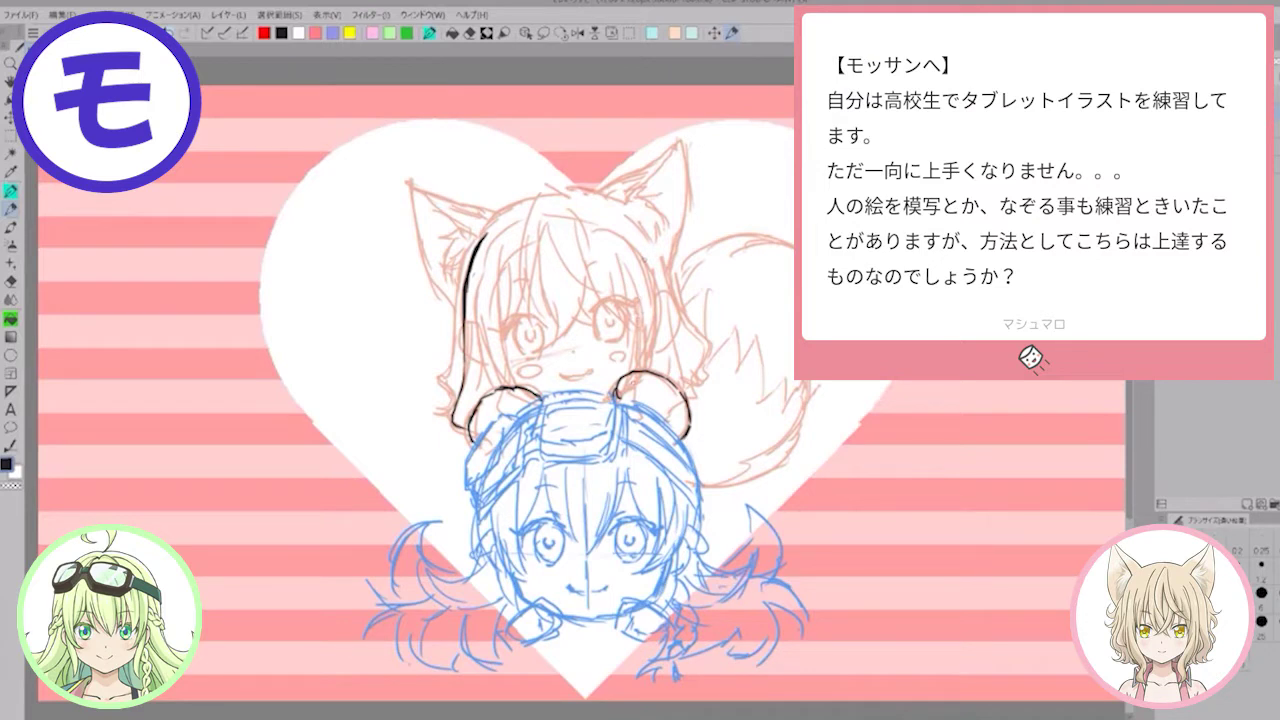
Step: Ink the orange character's hair strands framing the face and the upper waves of the outer side locks in black
left_click_drag(658, 258, 678, 392)
left_click_drag(630, 298, 637, 370)
left_click_drag(632, 320, 634, 386)
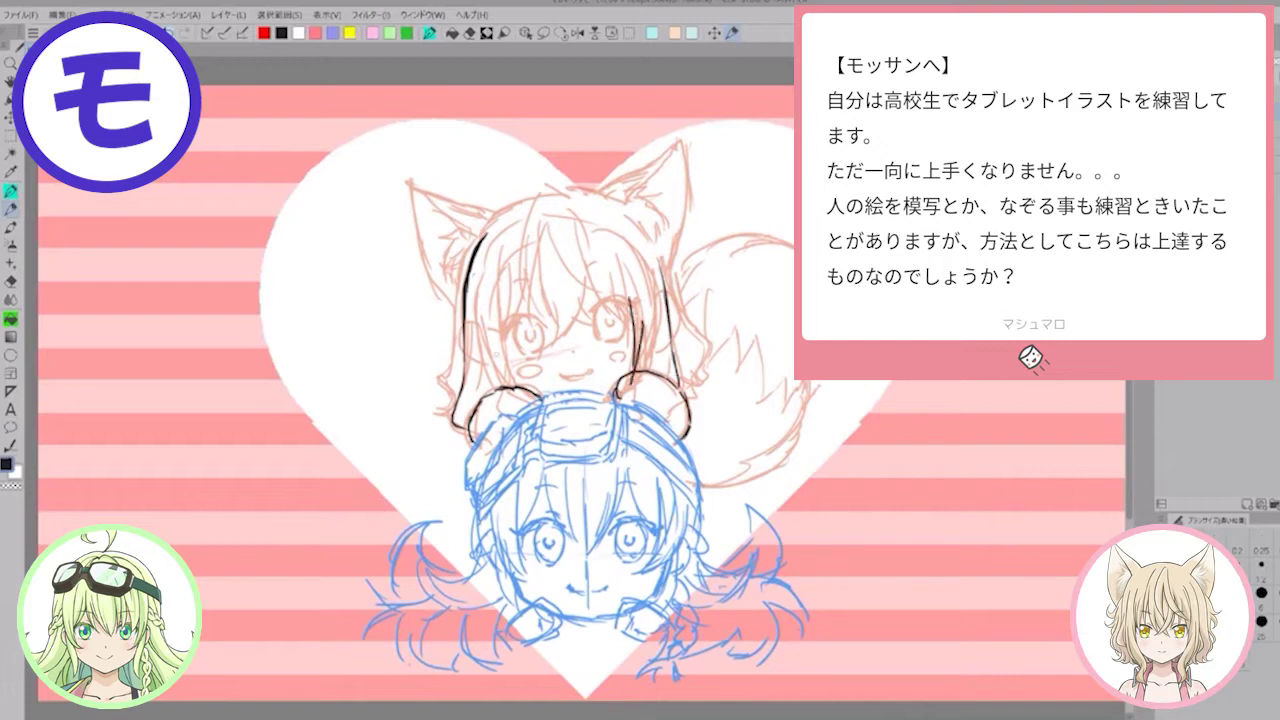
left_click_drag(499, 267, 507, 394)
left_click_drag(499, 344, 505, 387)
left_click_drag(671, 273, 687, 321)
mouse_move(664, 258)
left_mouse_down()
mouse_move(686, 277)
mouse_move(688, 330)
left_mouse_up()
mouse_move(462, 260)
left_mouse_down()
mouse_move(438, 334)
mouse_move(455, 363)
left_mouse_up()
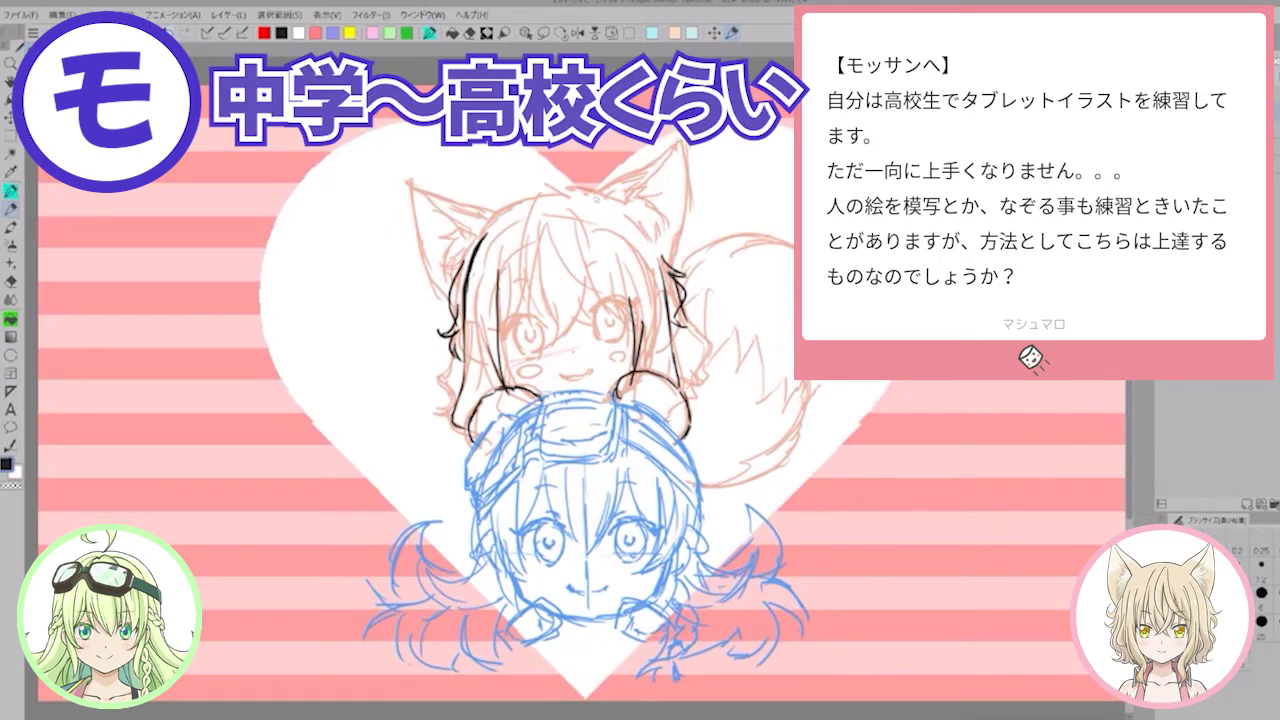
Step: Ink the animal-eared girl's ear outlines, the top of her head and the lower waves of her side locks in black
left_click_drag(597, 198, 645, 174)
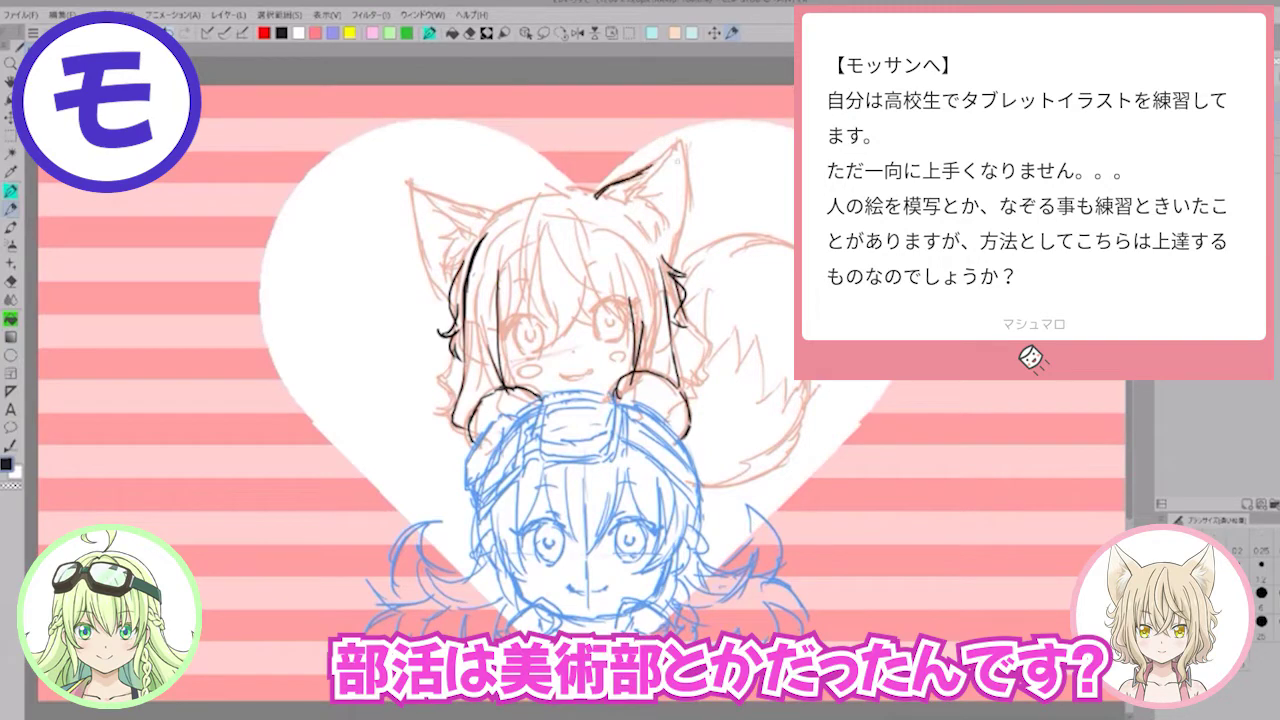
mouse_move(646, 172)
left_mouse_down()
mouse_move(680, 143)
mouse_move(688, 226)
mouse_move(668, 270)
left_mouse_up()
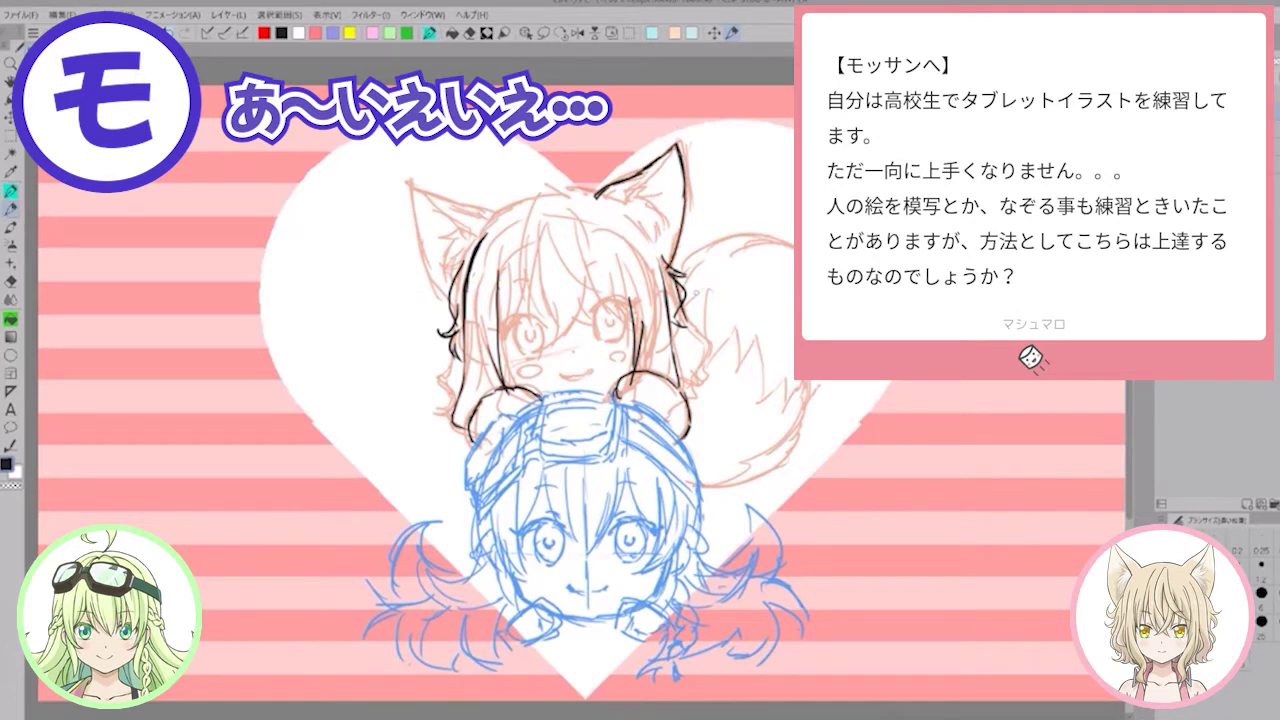
mouse_move(448, 319)
left_mouse_down()
mouse_move(438, 353)
mouse_move(449, 400)
mouse_move(431, 407)
left_mouse_up()
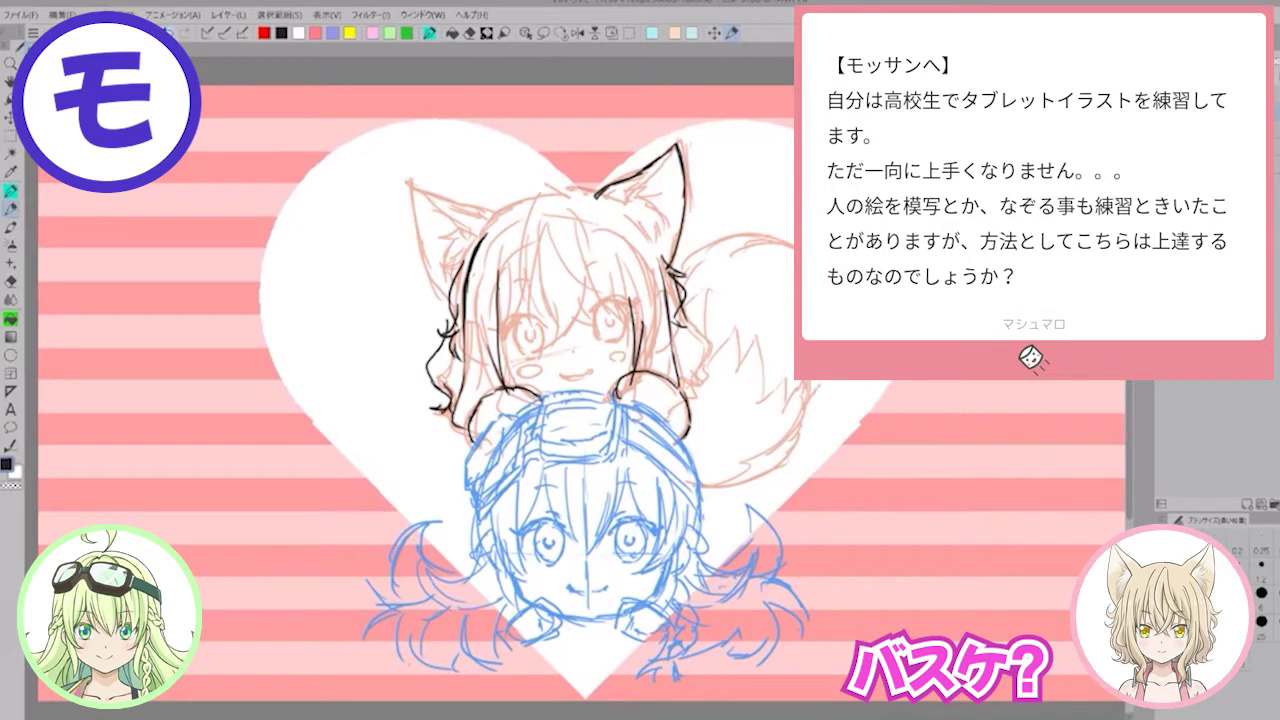
mouse_move(687, 312)
left_mouse_down()
mouse_move(705, 361)
mouse_move(686, 392)
left_mouse_up()
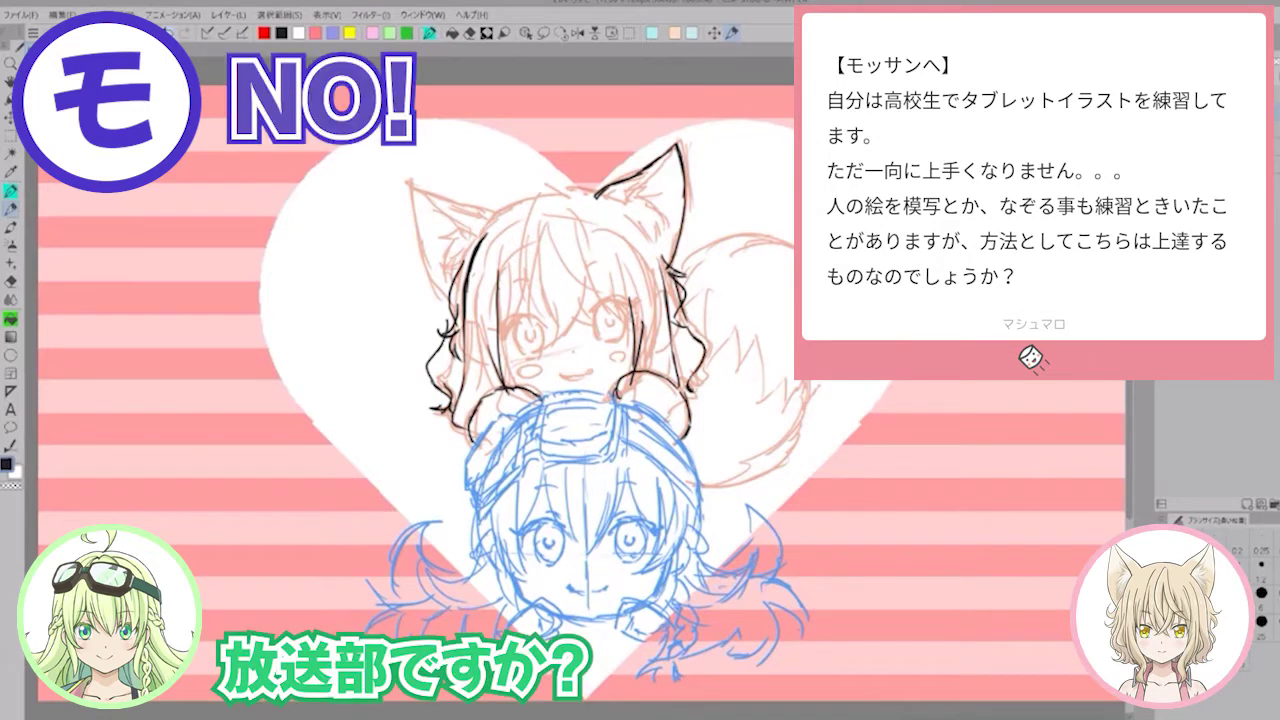
mouse_move(410, 176)
left_mouse_down()
mouse_move(455, 310)
mouse_move(411, 180)
mouse_move(498, 216)
left_mouse_up()
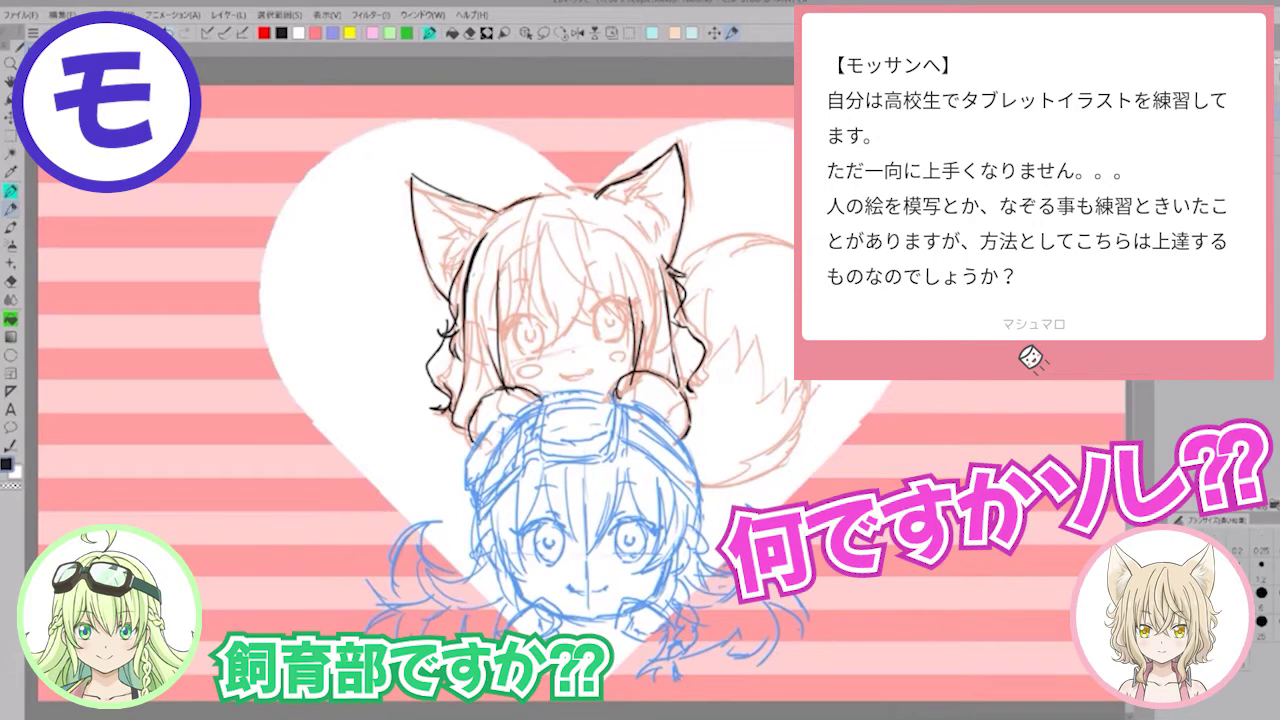
mouse_move(568, 189)
left_mouse_down()
mouse_move(530, 202)
mouse_move(599, 196)
left_mouse_up()
mouse_move(696, 335)
left_mouse_down()
mouse_move(707, 351)
mouse_move(687, 392)
mouse_move(704, 400)
left_mouse_up()
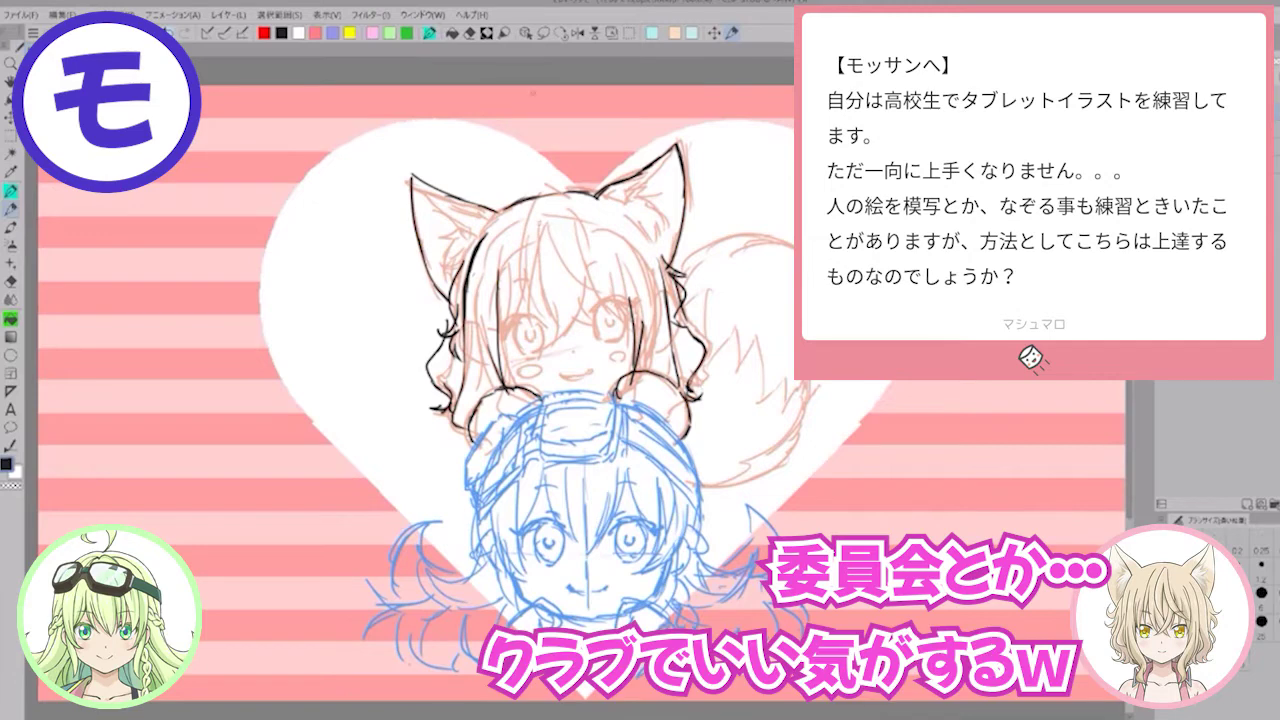
Step: Ink the first long central bang strands running from the crown down towards the animal-eared girl's brow
left_click_drag(546, 202, 552, 317)
left_click_drag(550, 239, 561, 321)
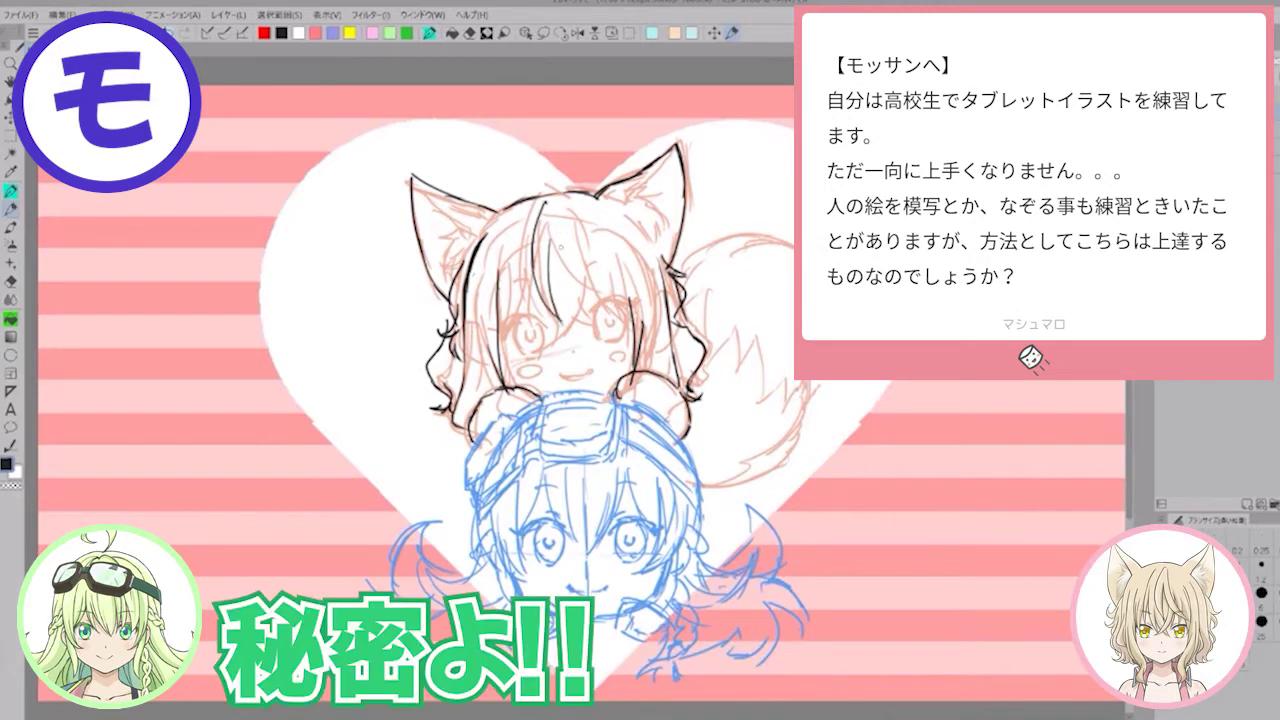
mouse_move(548, 239)
left_mouse_down()
mouse_move(576, 293)
mouse_move(608, 296)
left_mouse_up()
left_click_drag(557, 215, 603, 290)
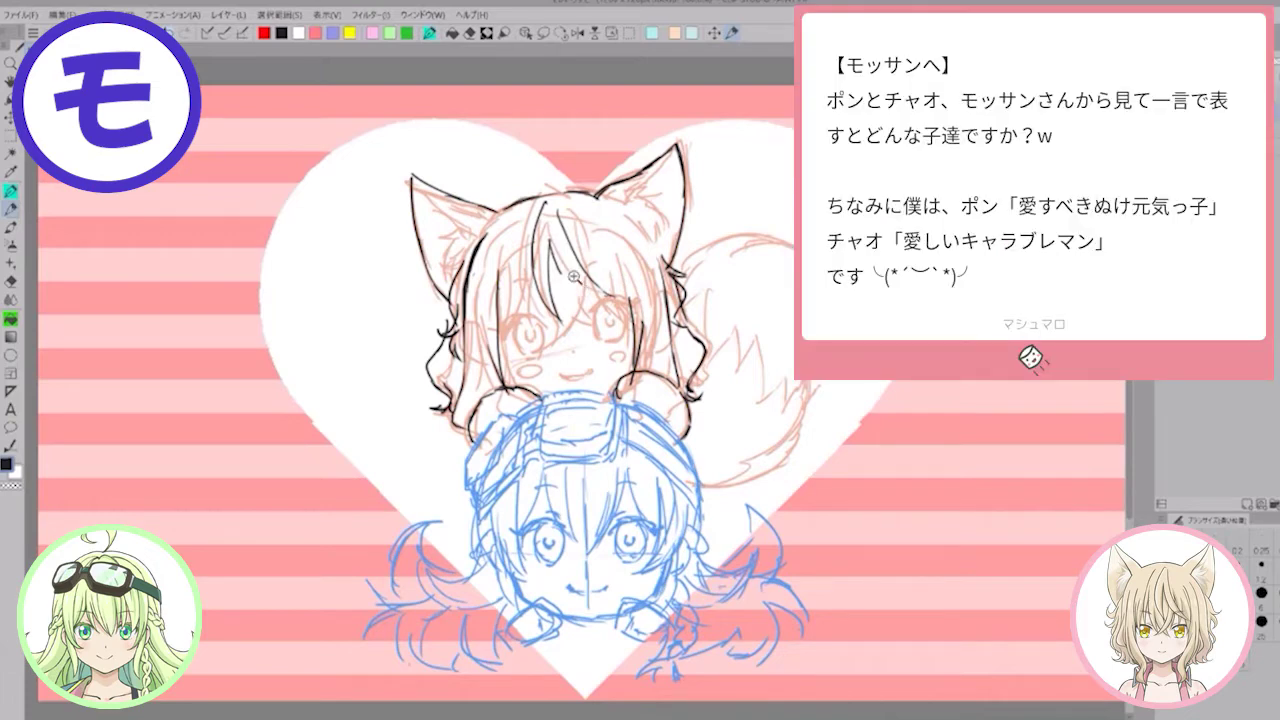
Step: Extend the black edges of both rounded hands down to the blue goggles sketch and touch up the side lock's tip
left_click_drag(643, 369, 661, 334)
left_click(660, 333, "ctrl+space")
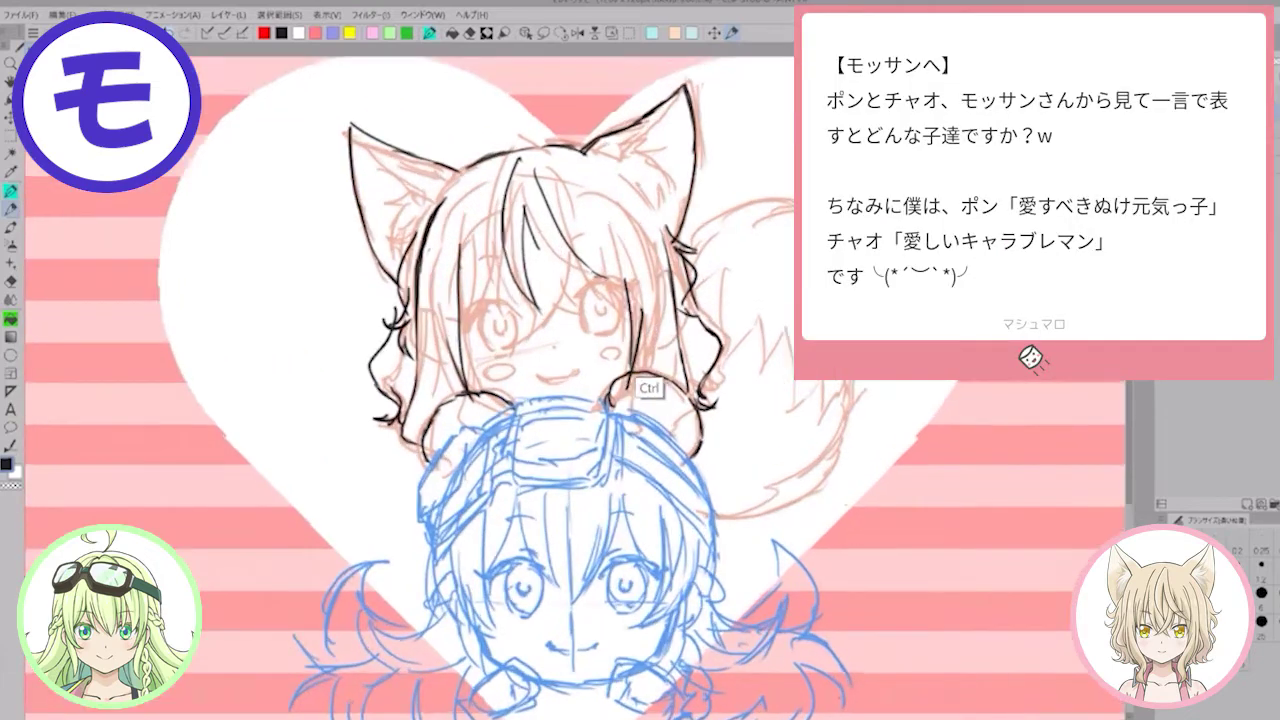
left_click(660, 333, "ctrl+space")
left_click(660, 333, "ctrl+space")
mouse_move(626, 399)
left_mouse_down()
mouse_move(588, 415)
mouse_move(584, 434)
left_mouse_up()
left_click_drag(447, 424, 455, 446)
left_click_drag(316, 486, 332, 526)
mouse_move(280, 440)
left_mouse_down()
mouse_move(246, 444)
mouse_move(284, 436)
left_mouse_up()
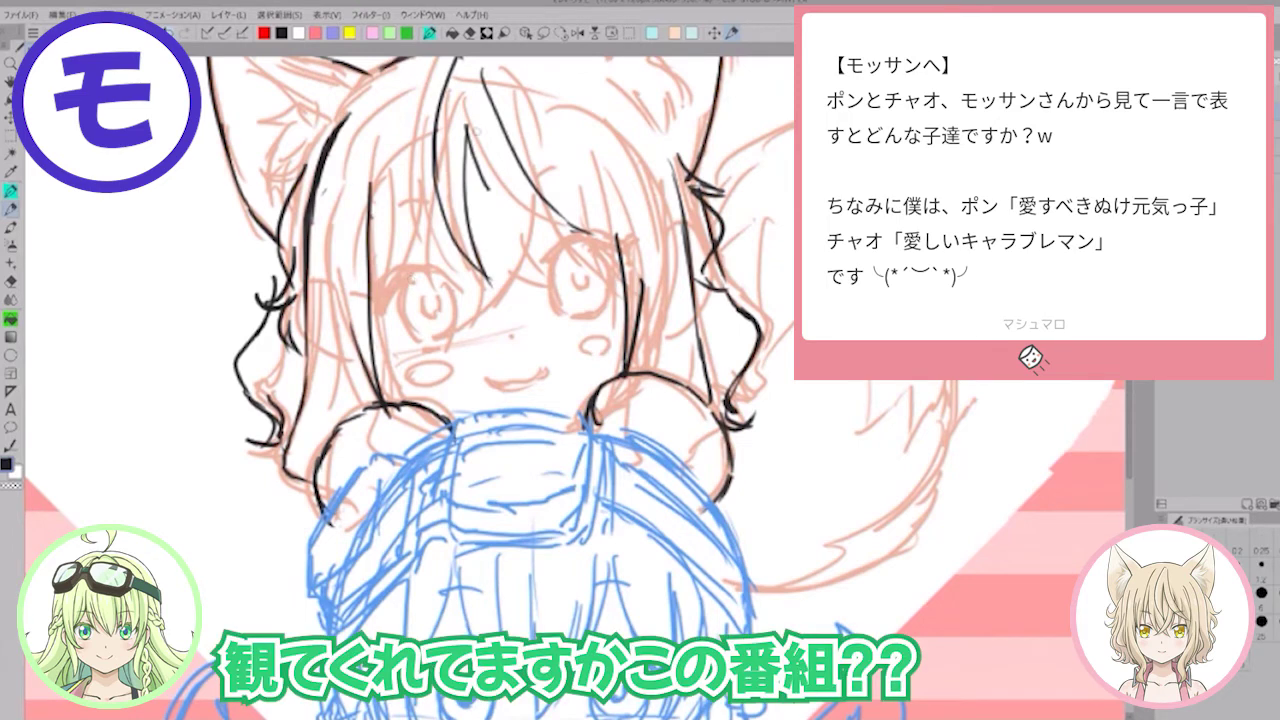
Step: Ink the pointed bang tips between the animal-eared girl's eyes with curved black strands
mouse_move(467, 131)
left_mouse_down()
mouse_move(463, 111)
mouse_move(497, 199)
mouse_move(588, 234)
left_mouse_up()
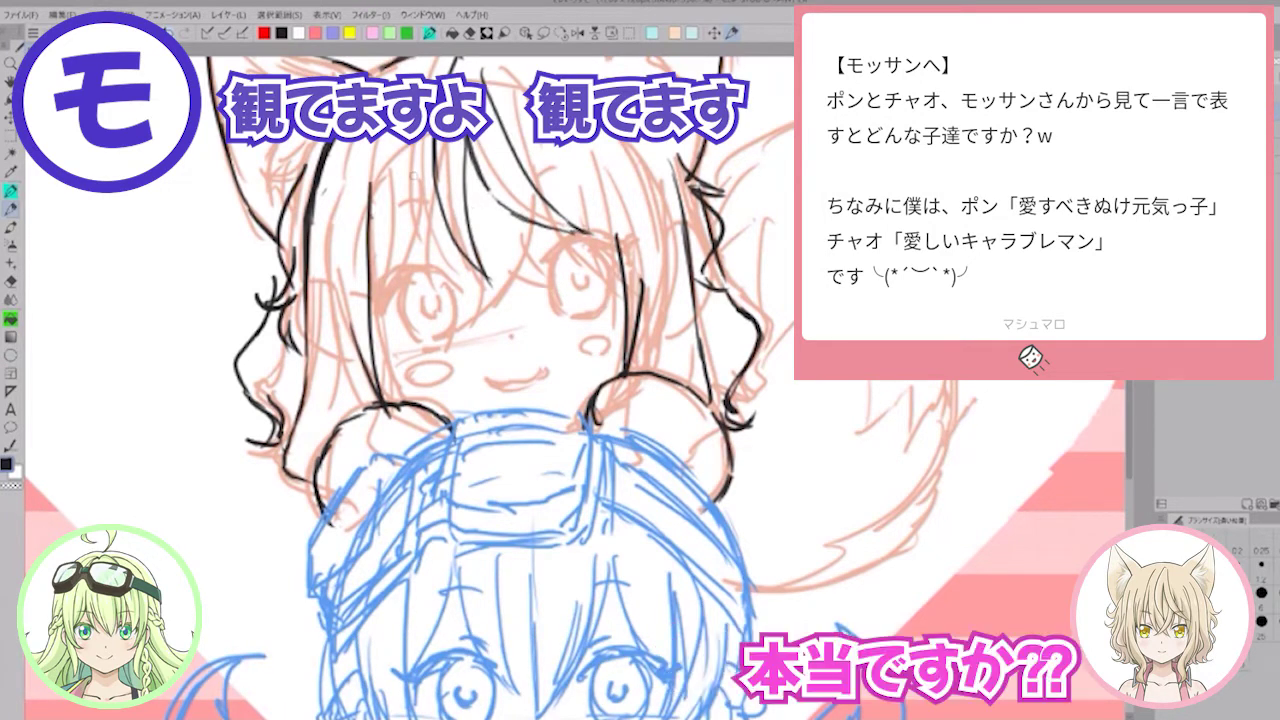
mouse_move(415, 130)
left_mouse_down()
mouse_move(413, 199)
mouse_move(452, 303)
left_mouse_up()
mouse_move(438, 217)
left_mouse_down()
mouse_move(451, 304)
mouse_move(484, 292)
left_mouse_up()
left_click_drag(440, 231, 485, 288)
mouse_move(483, 226)
left_mouse_down()
mouse_move(488, 289)
mouse_move(466, 307)
mouse_move(508, 272)
left_mouse_up()
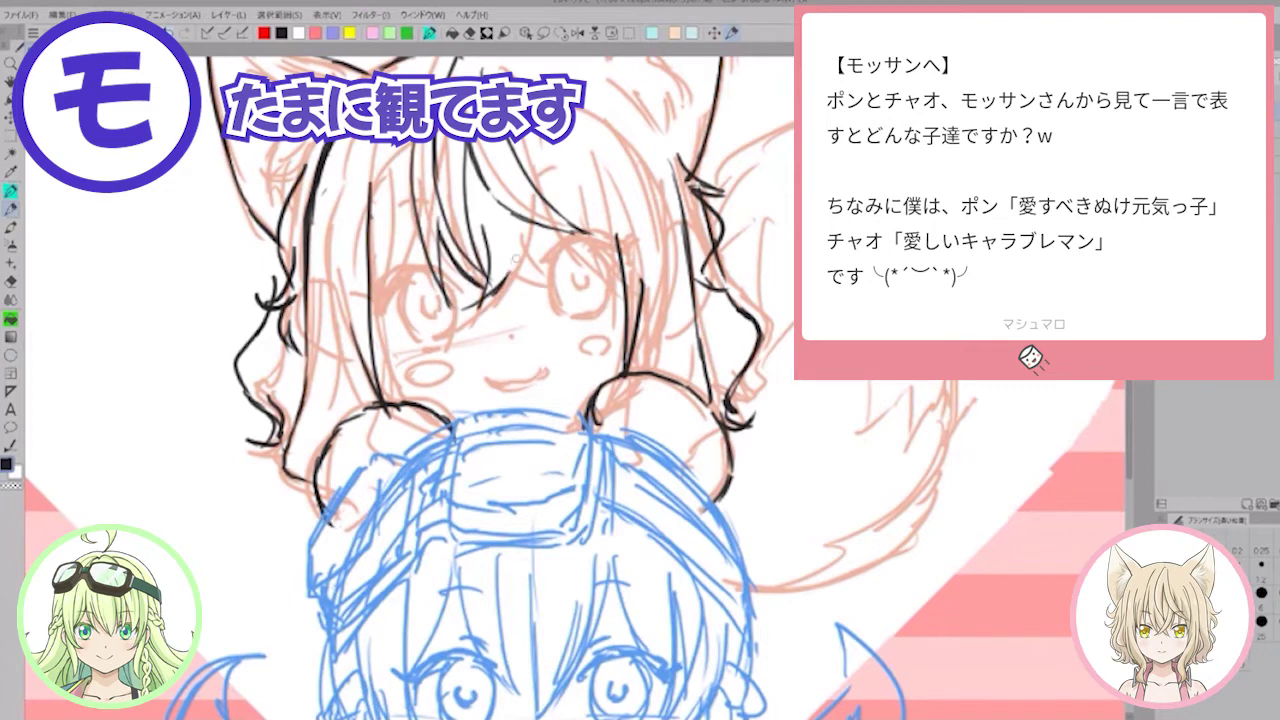
mouse_move(518, 218)
left_mouse_down()
mouse_move(506, 278)
mouse_move(546, 298)
left_mouse_up()
left_click_drag(525, 222, 580, 275)
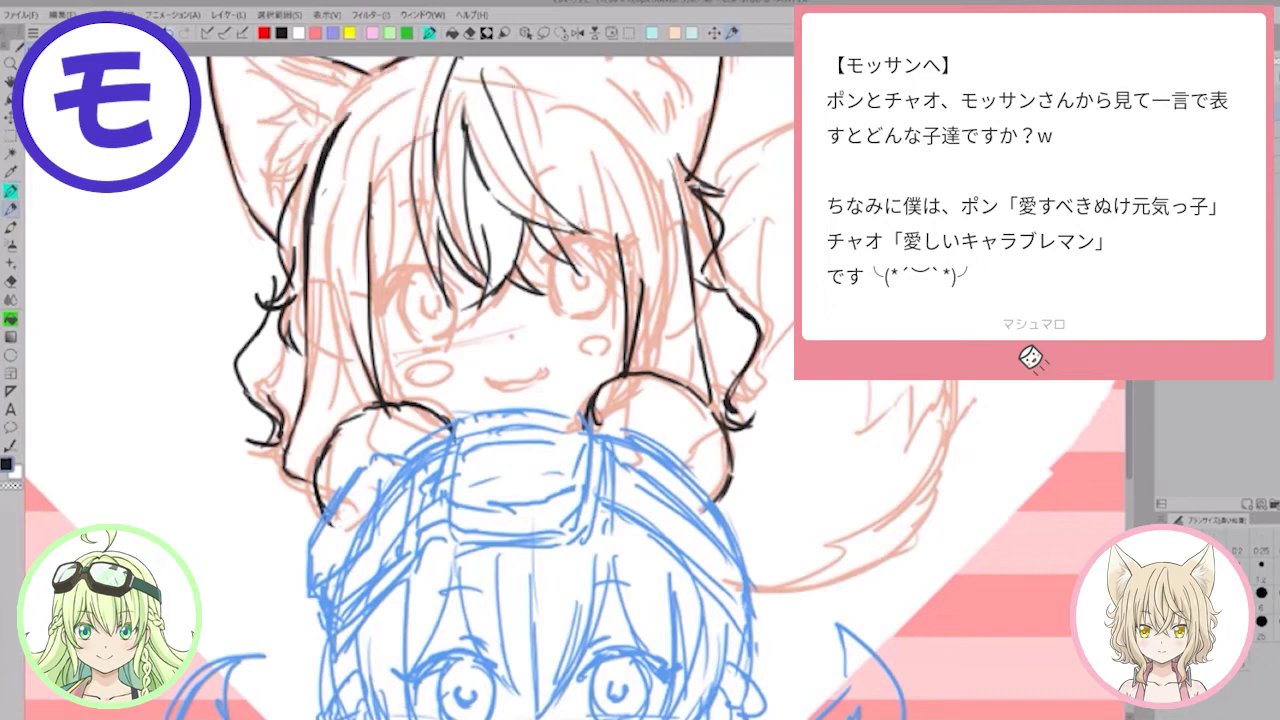
Step: Ink the outer bang strands above both eyes and a short strand at the hair's edge below the ear
left_click_drag(601, 166, 621, 254)
left_click_drag(414, 216, 371, 326)
left_click_drag(556, 230, 625, 275)
left_click_drag(575, 151, 630, 279)
left_click_drag(584, 134, 609, 187)
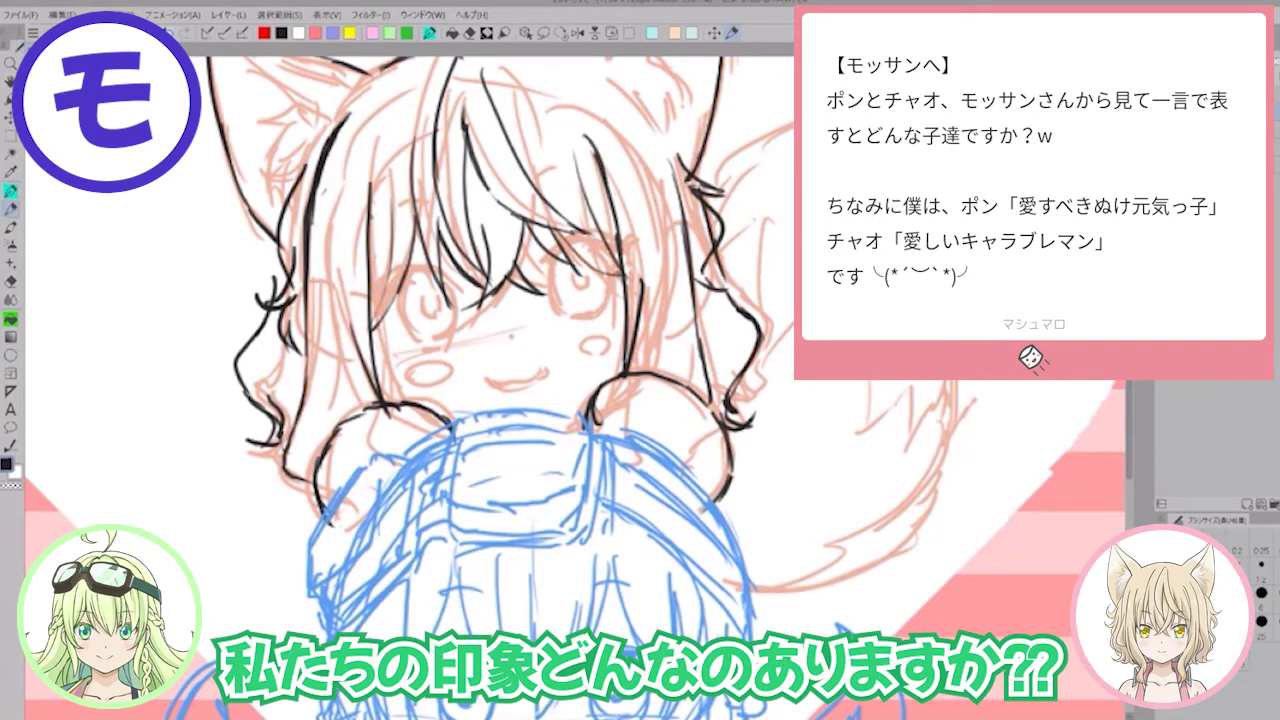
left_click_drag(661, 152, 684, 222)
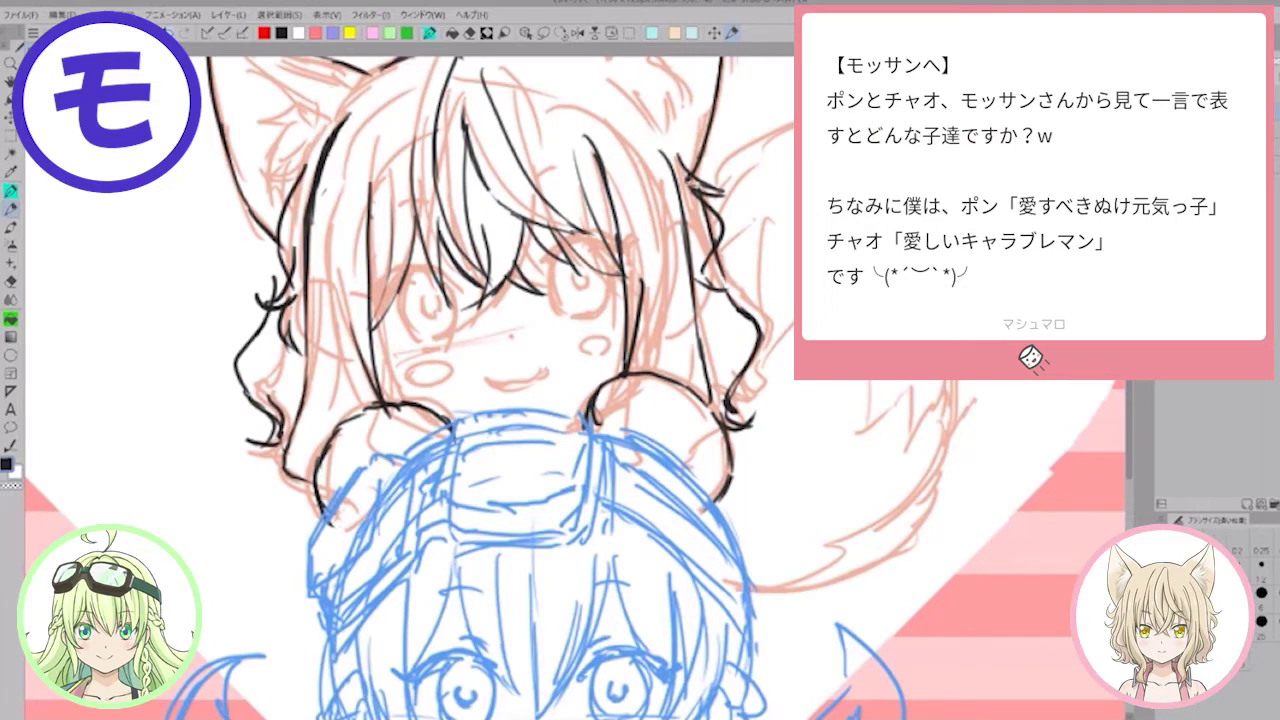
Step: Complete the head's top contour and ink the inner edges and fluffy fur tufts of both animal ears
scroll(549, 300, "up", 3)
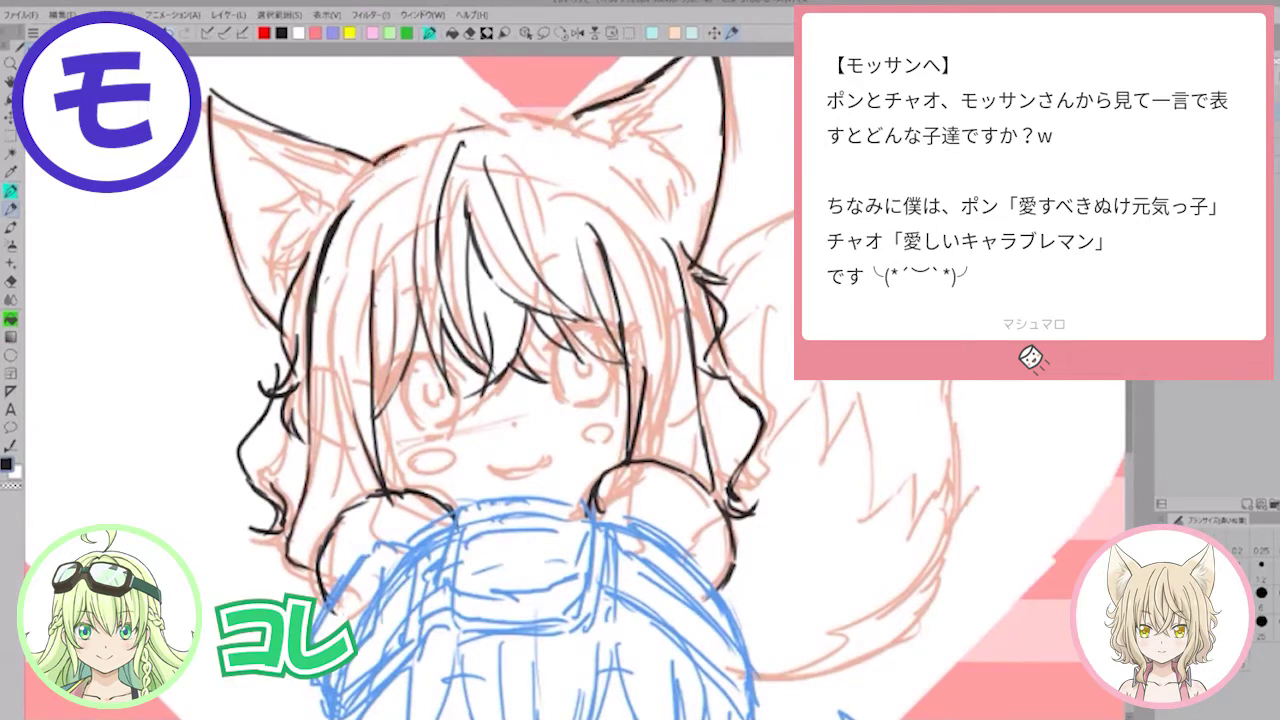
mouse_move(464, 131)
left_mouse_down()
mouse_move(555, 131)
mouse_move(608, 100)
mouse_move(598, 111)
mouse_move(630, 134)
mouse_move(694, 61)
left_mouse_up()
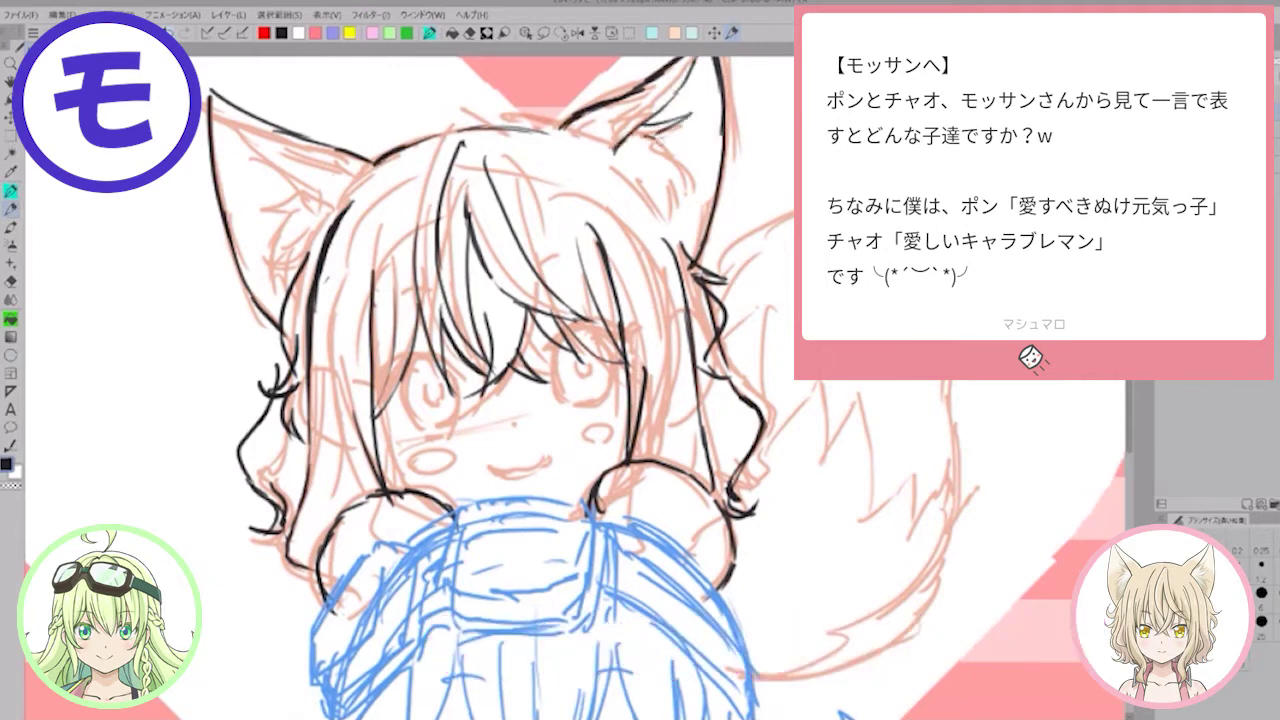
left_click_drag(660, 154, 690, 187)
left_click_drag(690, 192, 677, 270)
left_click_drag(675, 222, 685, 246)
left_click_drag(688, 194, 685, 254)
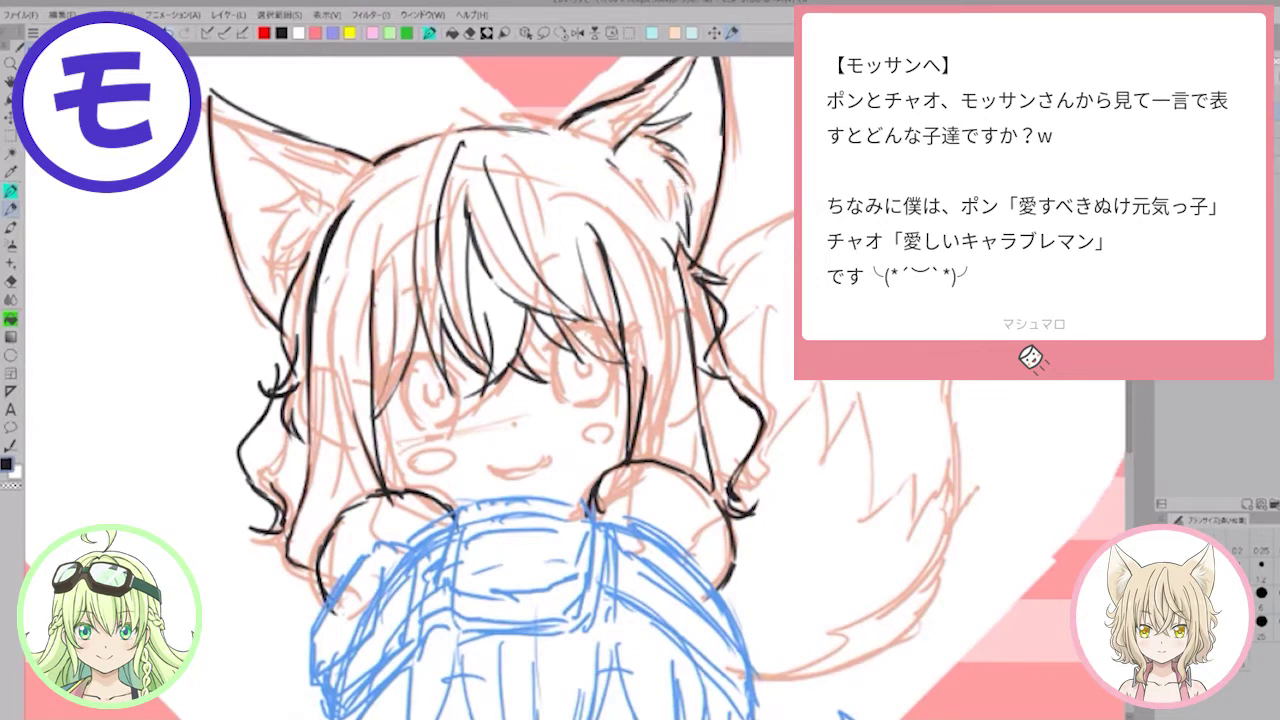
mouse_move(220, 105)
left_mouse_down()
mouse_move(335, 207)
mouse_move(262, 204)
mouse_move(286, 300)
left_mouse_up()
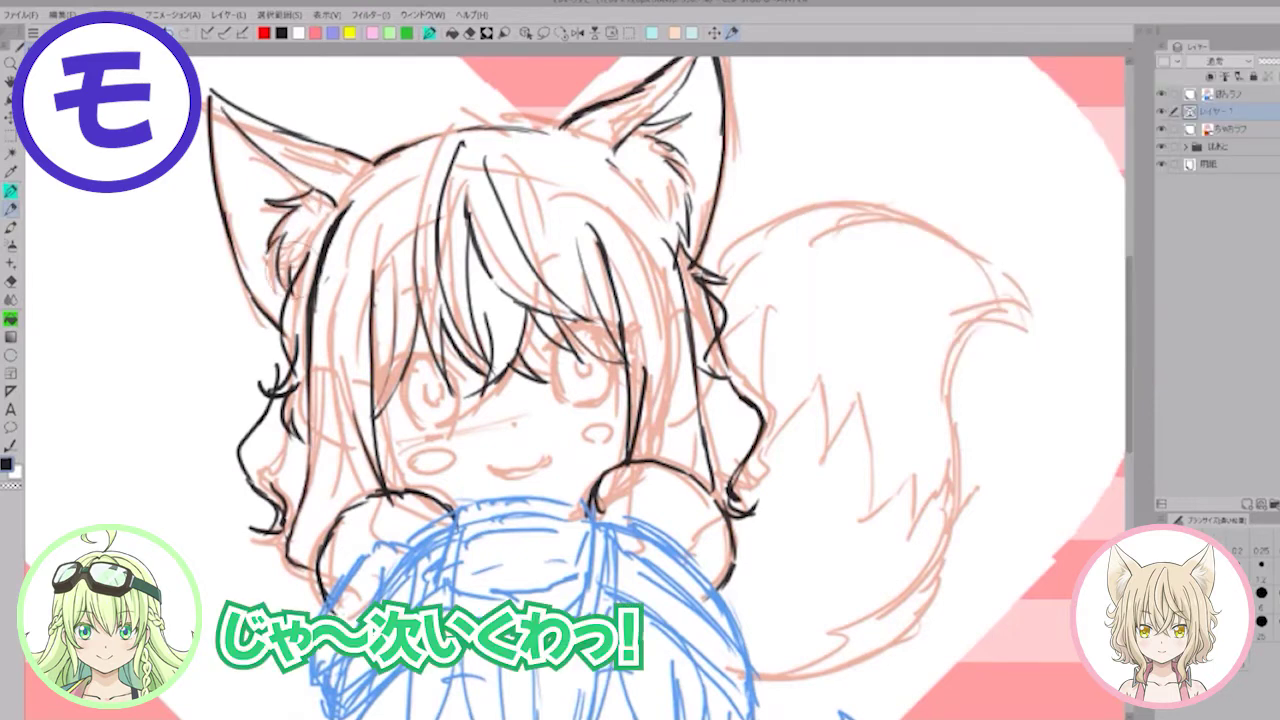
mouse_move(294, 254)
left_mouse_down()
mouse_move(279, 302)
mouse_move(311, 294)
left_mouse_up()
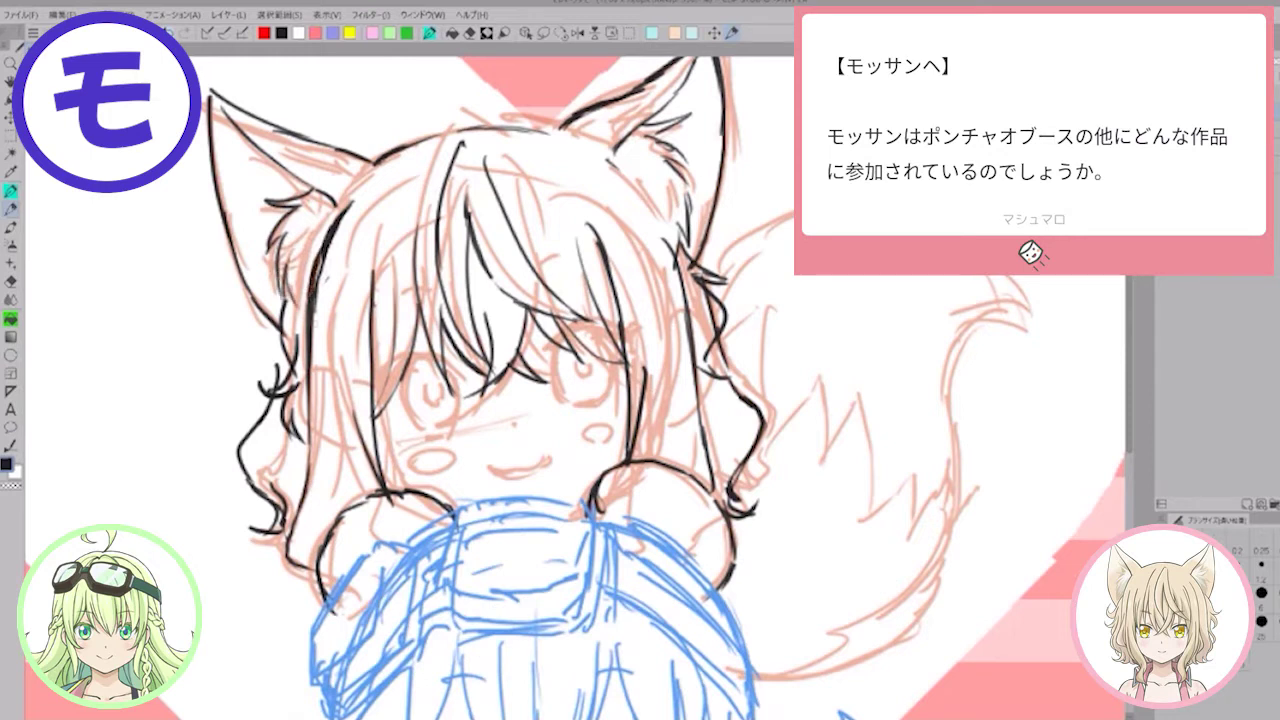
left_click_drag(643, 205, 675, 260)
Step: Ink small round pads on both hands, then outline one eye and draw the nose and smiling mouth
left_click_drag(713, 484, 719, 509)
left_click_drag(325, 544, 323, 603)
left_click_drag(588, 501, 577, 509)
mouse_move(625, 506)
left_mouse_down()
mouse_move(706, 538)
mouse_move(702, 586)
left_mouse_up()
left_click_drag(346, 566, 356, 582)
mouse_move(372, 534)
left_mouse_down()
mouse_move(366, 556)
mouse_move(438, 530)
left_mouse_up()
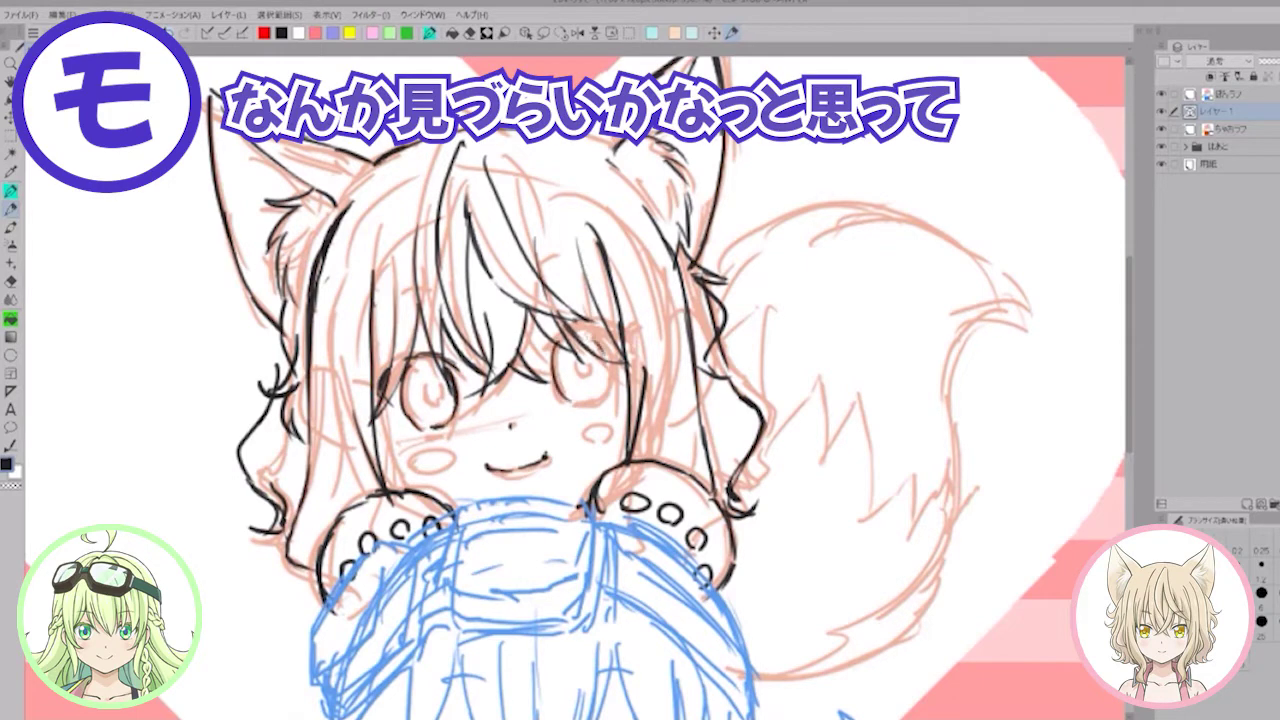
Step: Ink the second eye outline, then add the upper lashes, eyebrows and curved pupils of both eyes
left_click_drag(606, 390, 574, 404)
mouse_move(541, 357)
left_mouse_down()
mouse_move(598, 320)
mouse_move(622, 340)
left_mouse_up()
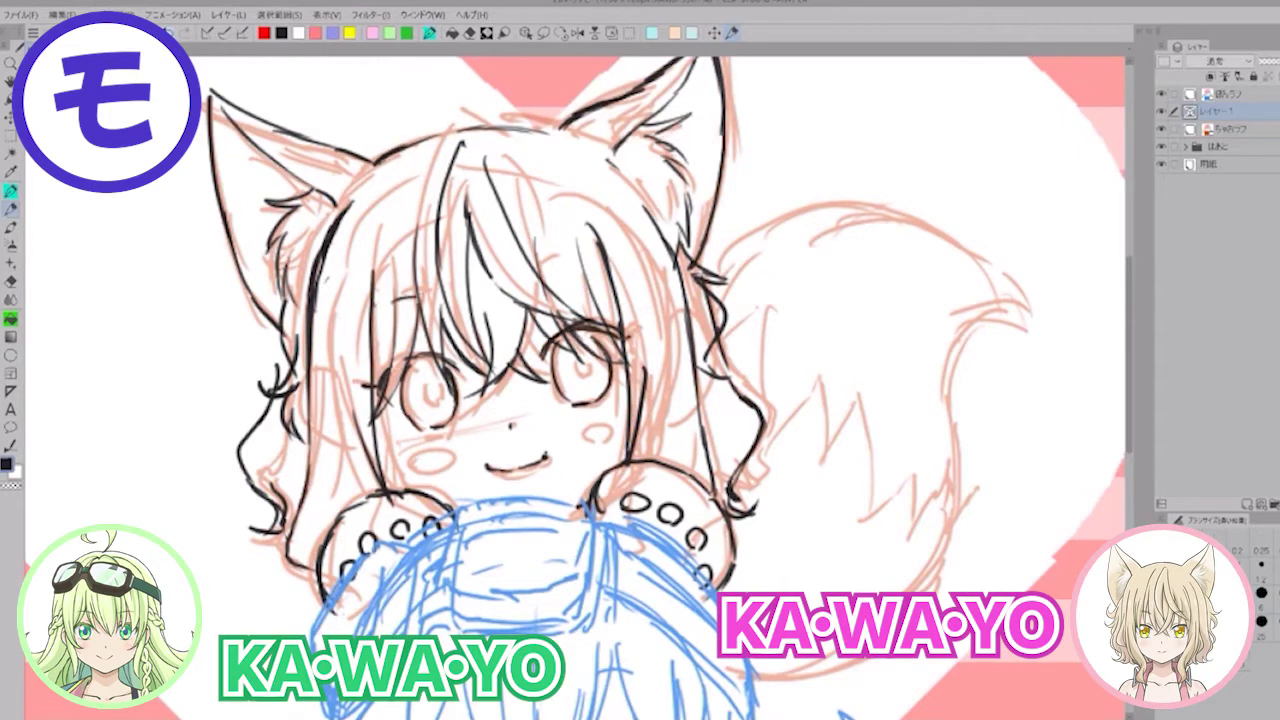
left_click_drag(532, 274, 568, 269)
mouse_move(426, 383)
left_mouse_down()
mouse_move(430, 402)
mouse_move(441, 391)
left_mouse_up()
mouse_move(572, 366)
left_mouse_down()
mouse_move(578, 382)
mouse_move(592, 364)
mouse_move(570, 333)
left_mouse_up()
mouse_move(386, 385)
left_mouse_down()
mouse_move(464, 366)
mouse_move(457, 353)
left_mouse_up()
Step: Ink the face edge by the cheek and additional hair strands down the opposite side of the head
mouse_move(390, 399)
left_mouse_down()
mouse_move(379, 411)
mouse_move(392, 422)
mouse_move(371, 423)
mouse_move(385, 489)
left_mouse_up()
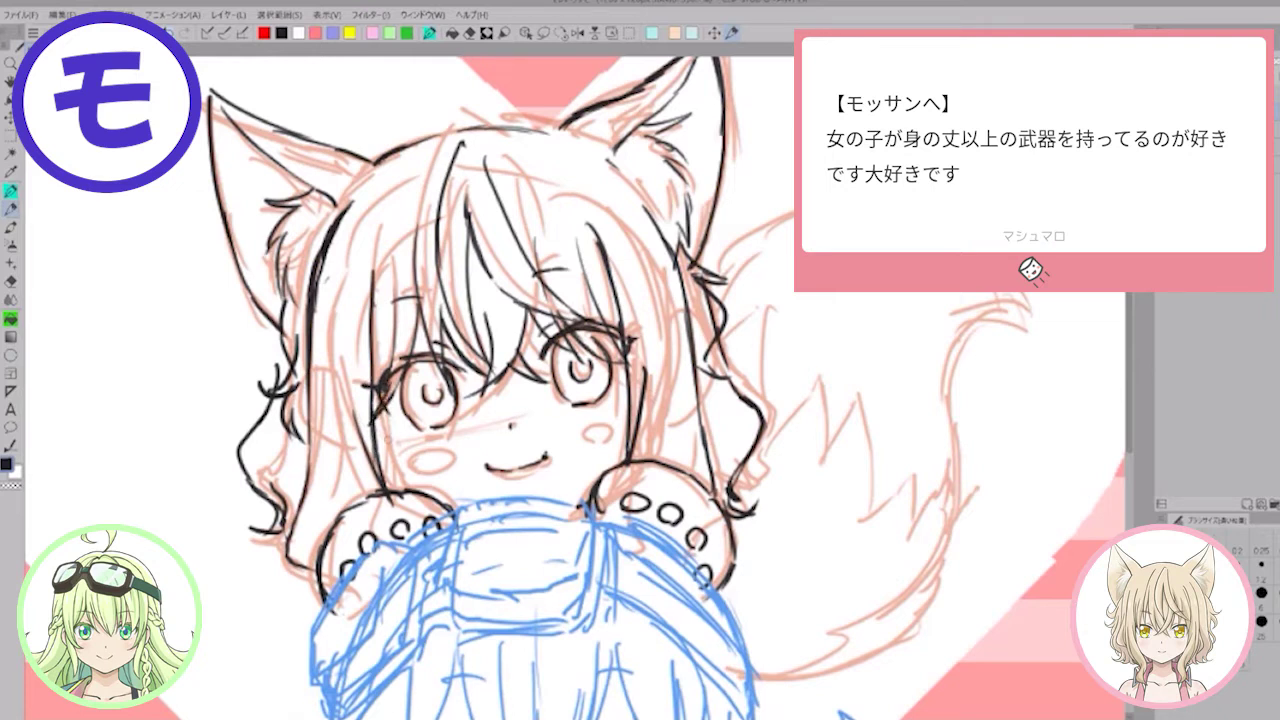
left_click_drag(373, 437, 397, 492)
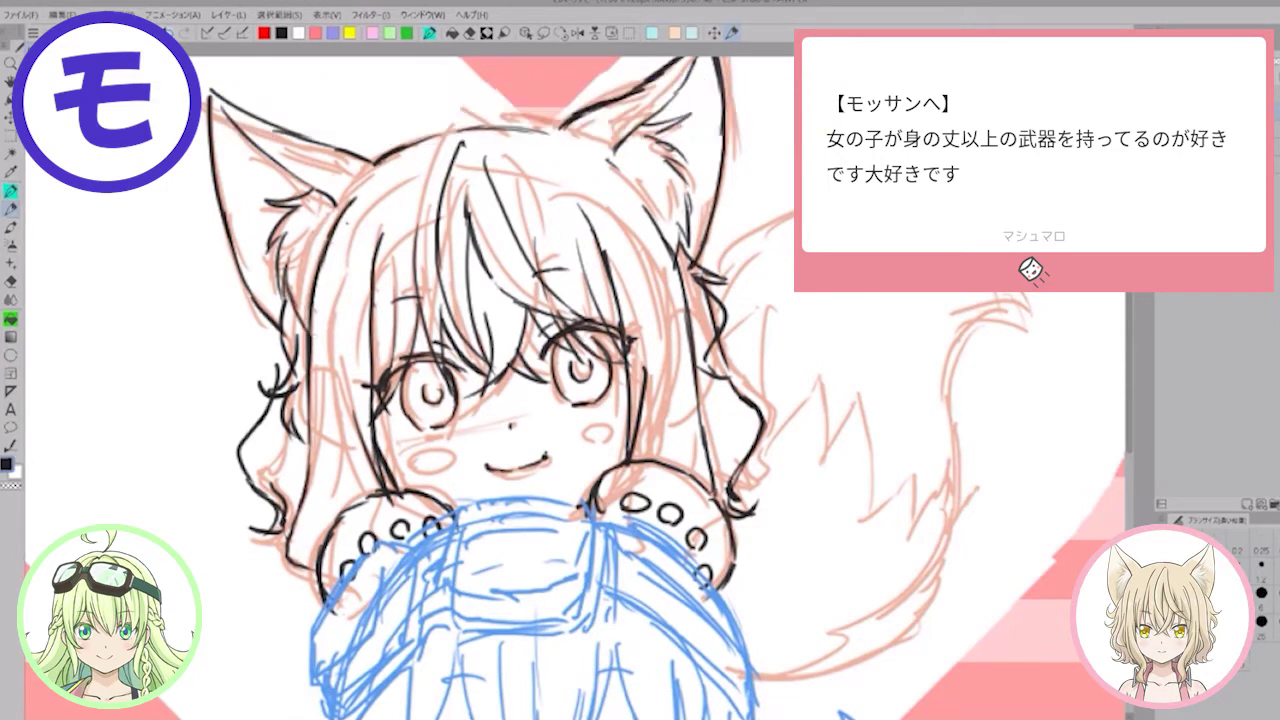
mouse_move(600, 157)
left_mouse_down()
mouse_move(648, 206)
mouse_move(679, 302)
left_mouse_up()
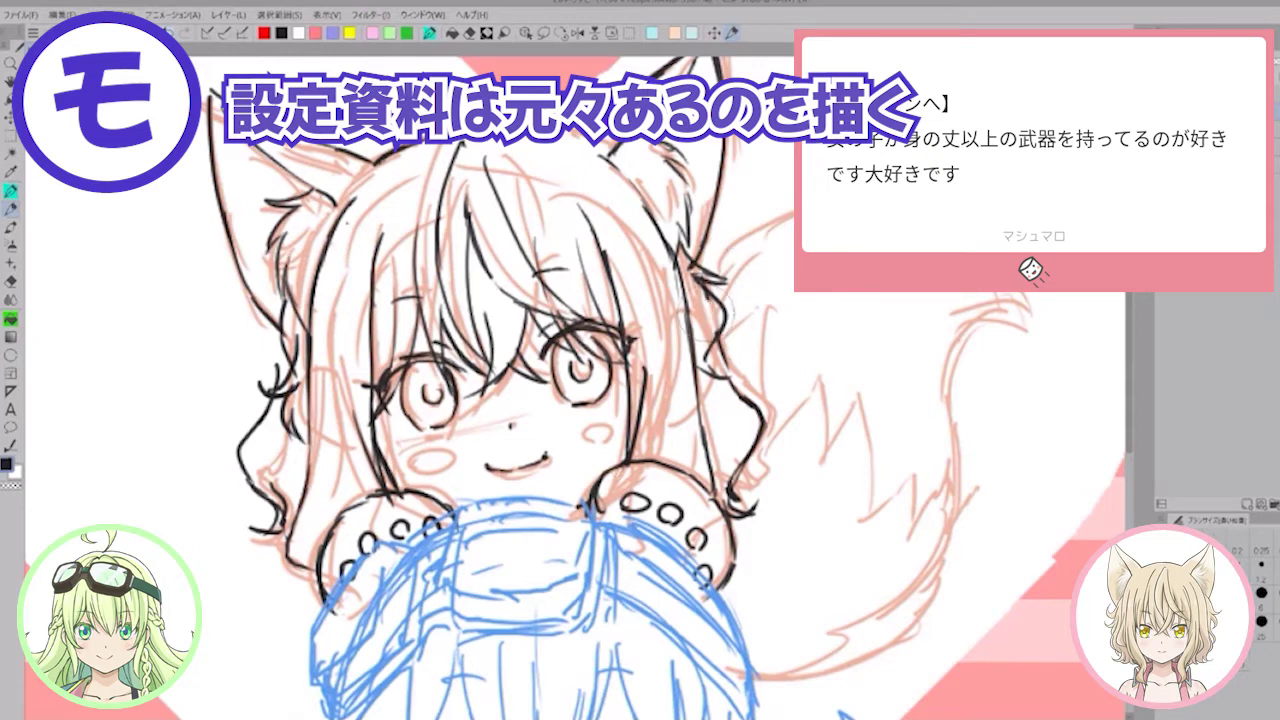
left_click_drag(687, 304, 693, 344)
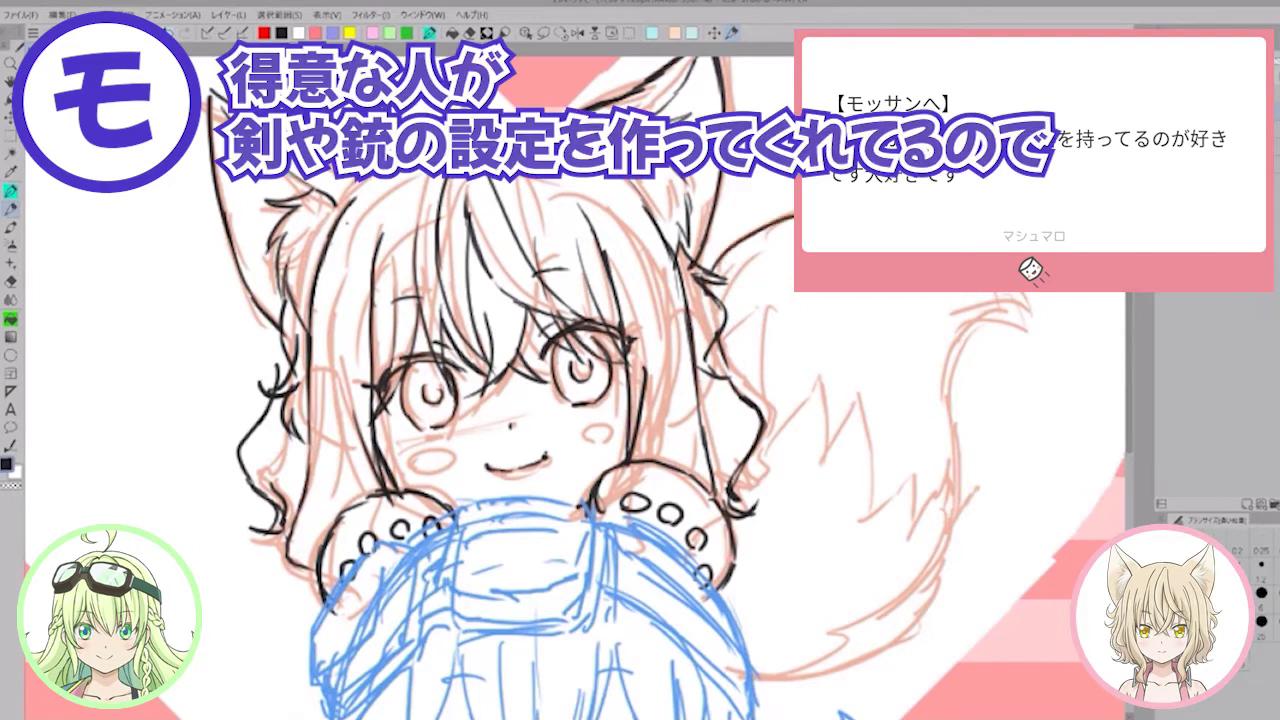
Step: Ink the outline of the bushy tail, from its upper curve around the pointed tip to the underside, in black
left_click_drag(759, 257, 794, 235)
mouse_move(1020, 298)
left_mouse_down()
mouse_move(950, 355)
mouse_move(933, 415)
left_mouse_up()
mouse_move(964, 325)
left_mouse_down()
mouse_move(948, 540)
mouse_move(911, 597)
left_mouse_up()
left_click_drag(872, 453, 899, 279)
left_click_drag(968, 382, 824, 475)
mouse_move(948, 412)
left_mouse_down()
mouse_move(916, 462)
mouse_move(837, 504)
left_mouse_up()
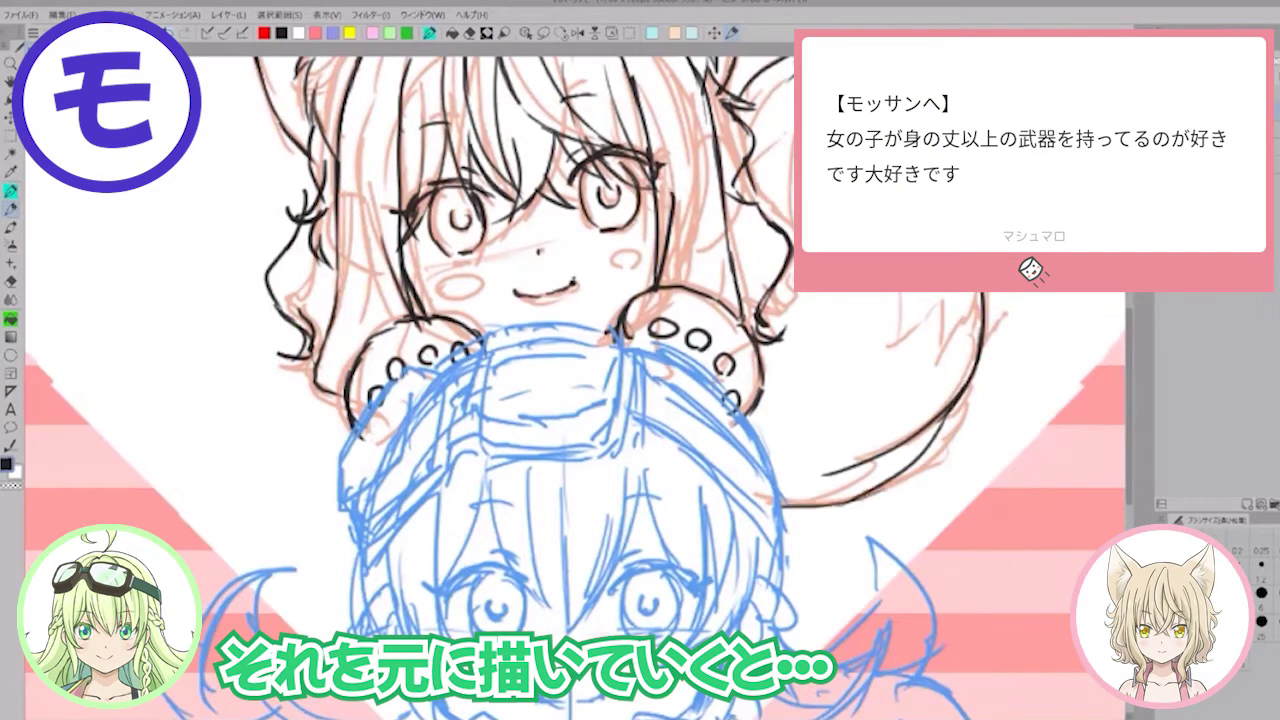
Step: Refine the wavy outer edges of both side locks and the upper edge of the rounded hand in black
mouse_move(284, 190)
left_mouse_down()
mouse_move(305, 200)
mouse_move(265, 275)
mouse_move(280, 317)
left_mouse_up()
mouse_move(308, 176)
left_mouse_down()
mouse_move(307, 221)
mouse_move(284, 219)
mouse_move(278, 300)
mouse_move(300, 344)
left_mouse_up()
mouse_move(746, 166)
left_mouse_down()
mouse_move(776, 234)
mouse_move(754, 179)
mouse_move(757, 203)
left_mouse_up()
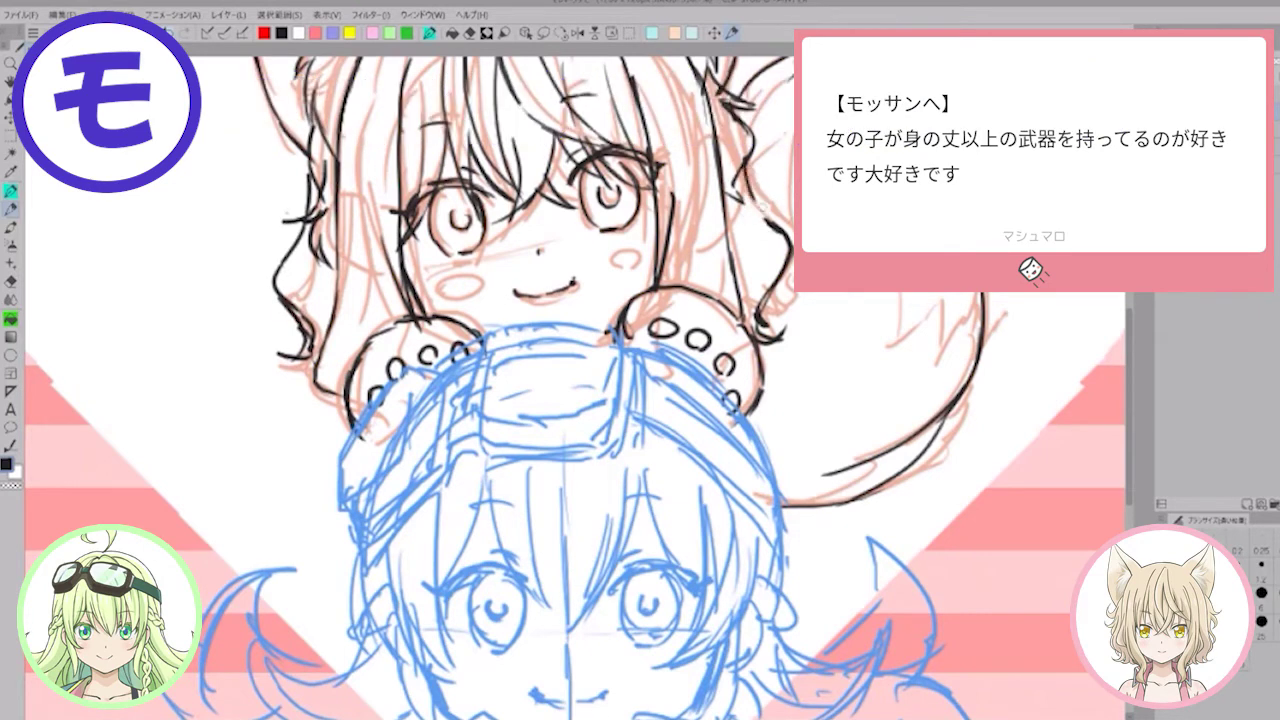
left_click_drag(757, 203, 767, 219)
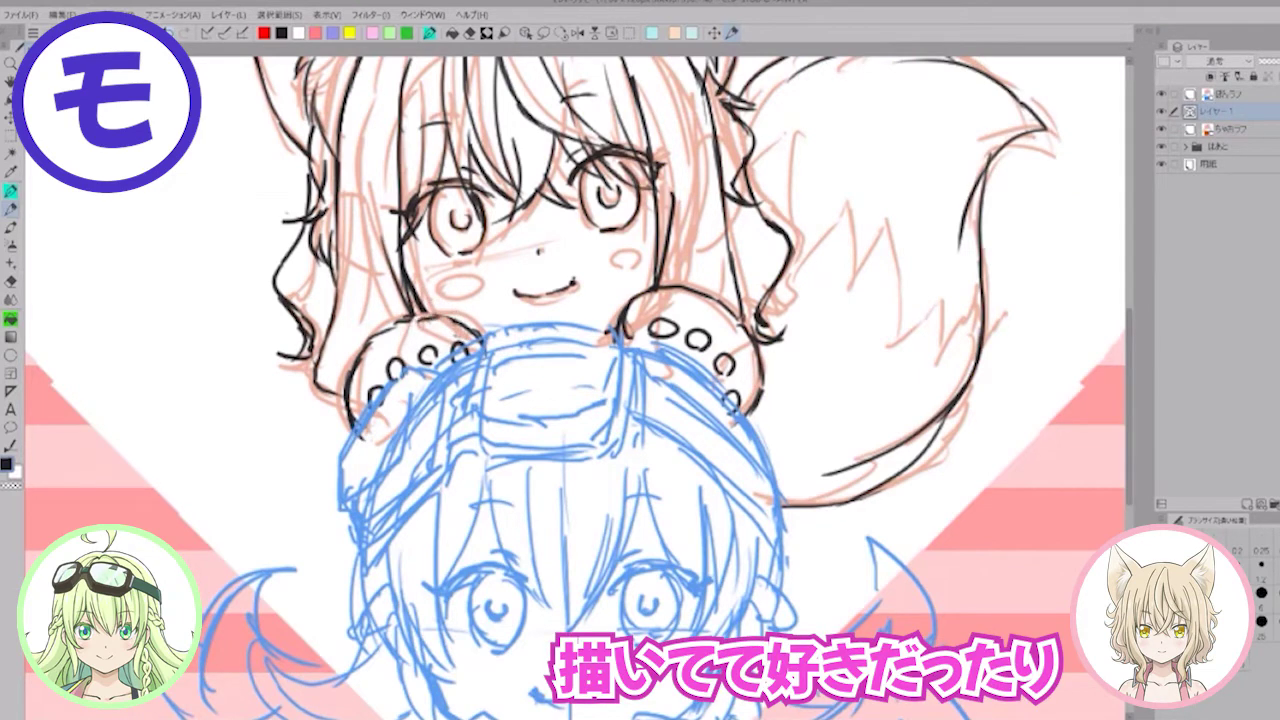
mouse_move(383, 331)
left_mouse_down()
mouse_move(420, 314)
mouse_move(474, 328)
left_mouse_up()
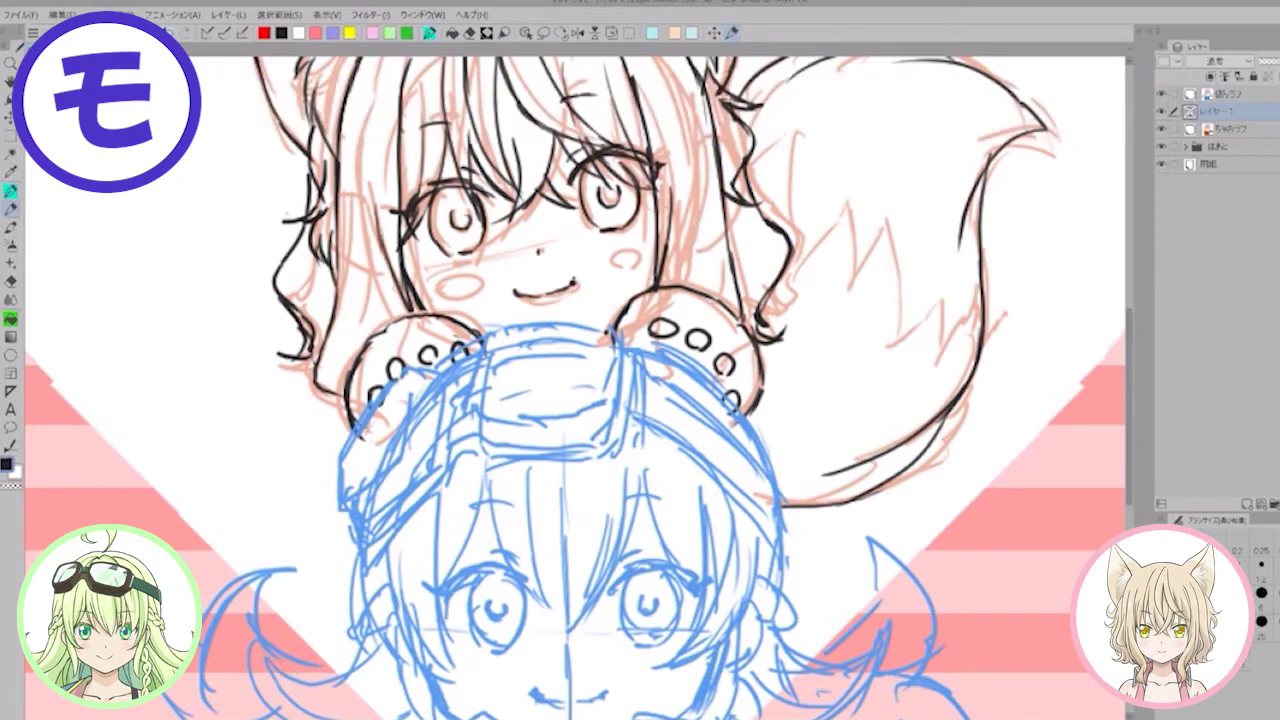
Step: Remove the long black strand framing the cheek beside the animal-eared girl's eye and redraw it
scroll(580, 390, "up", 3)
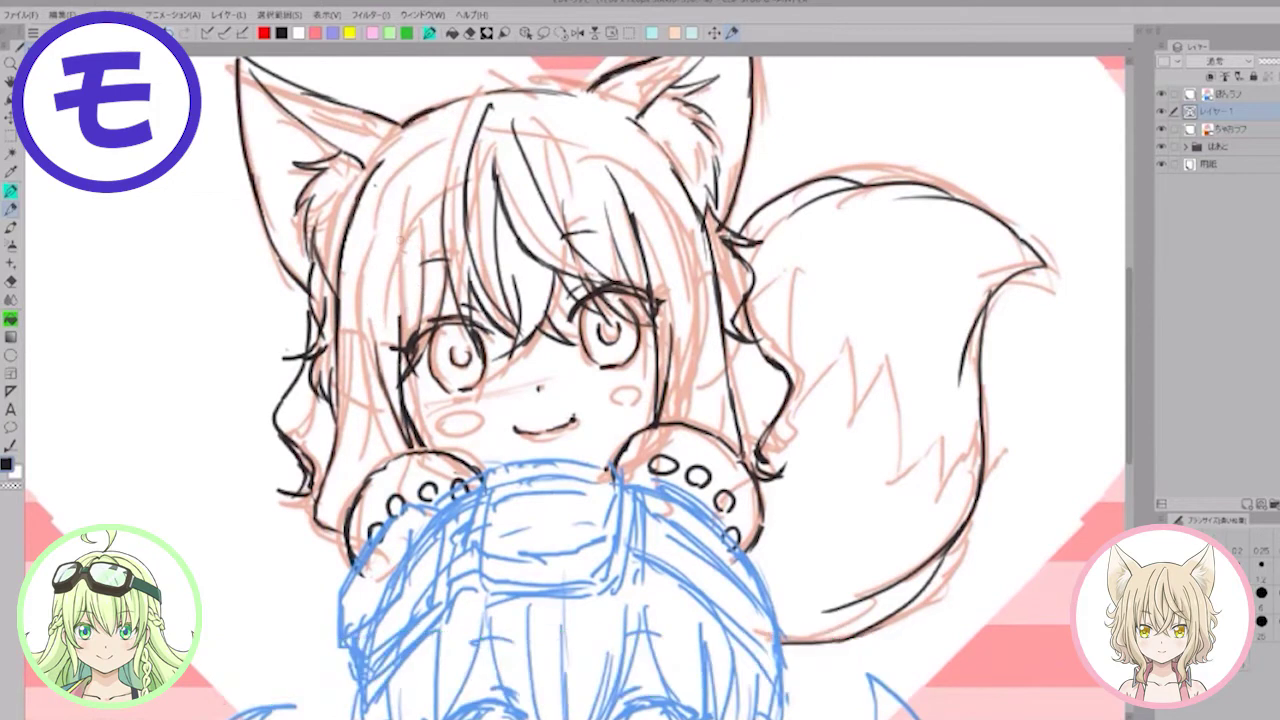
left_click_drag(399, 286, 402, 318)
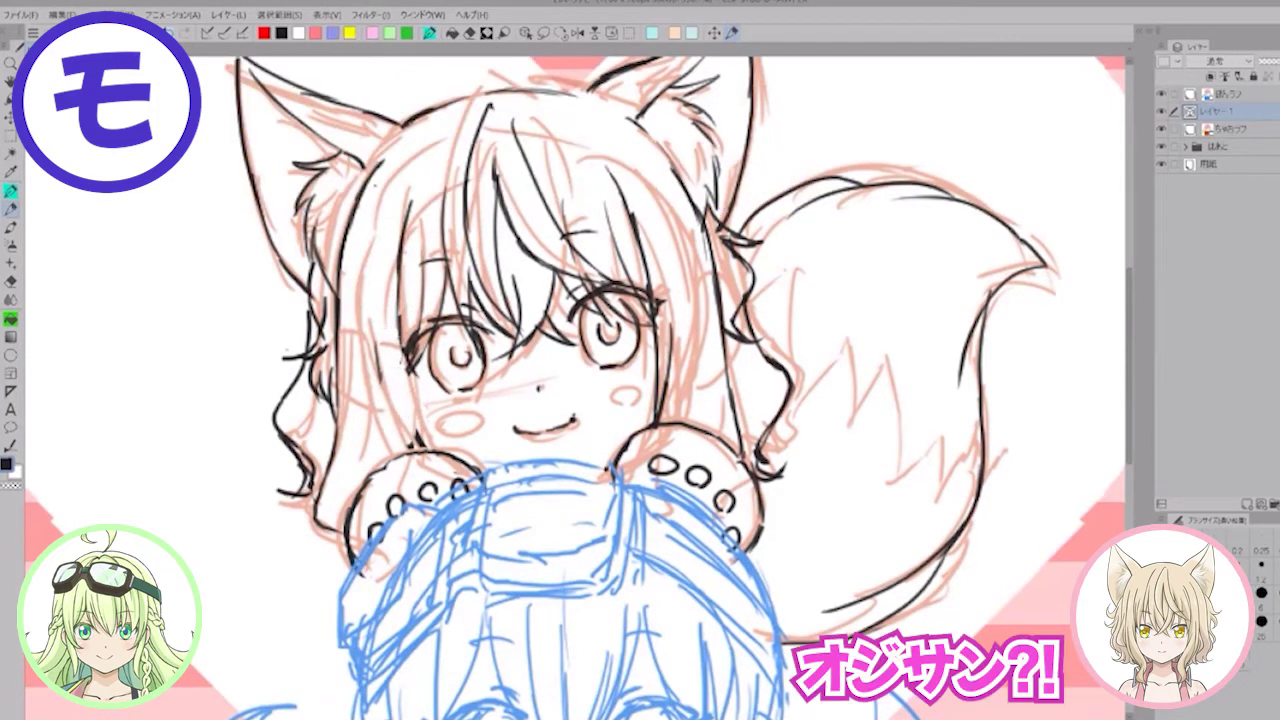
left_click_drag(397, 322, 412, 432)
mouse_move(401, 354)
left_mouse_down()
mouse_move(418, 448)
mouse_move(415, 438)
left_mouse_up()
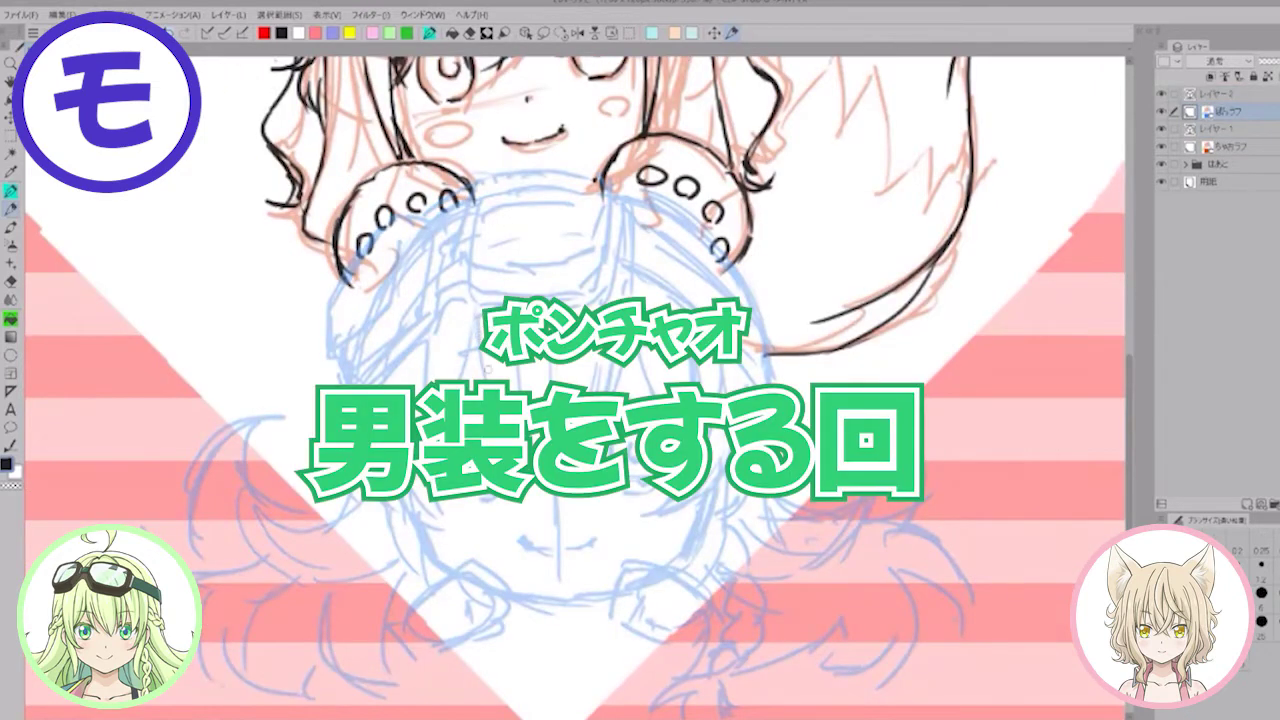
Step: Ink the first narrow bang strand on the goggled girl's forehead in black on レイヤー2, erasing and redrawing its edges
left_click(1232, 94)
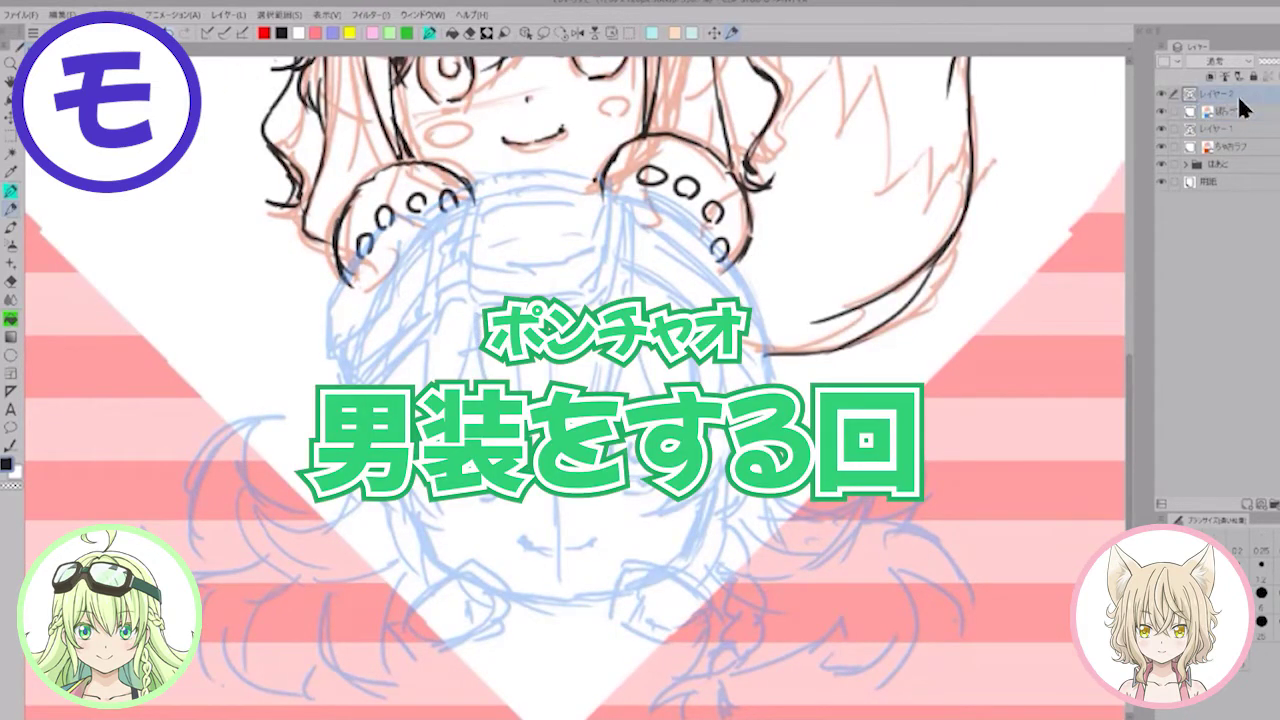
mouse_move(476, 316)
left_mouse_down()
mouse_move(483, 378)
mouse_move(537, 451)
left_mouse_up()
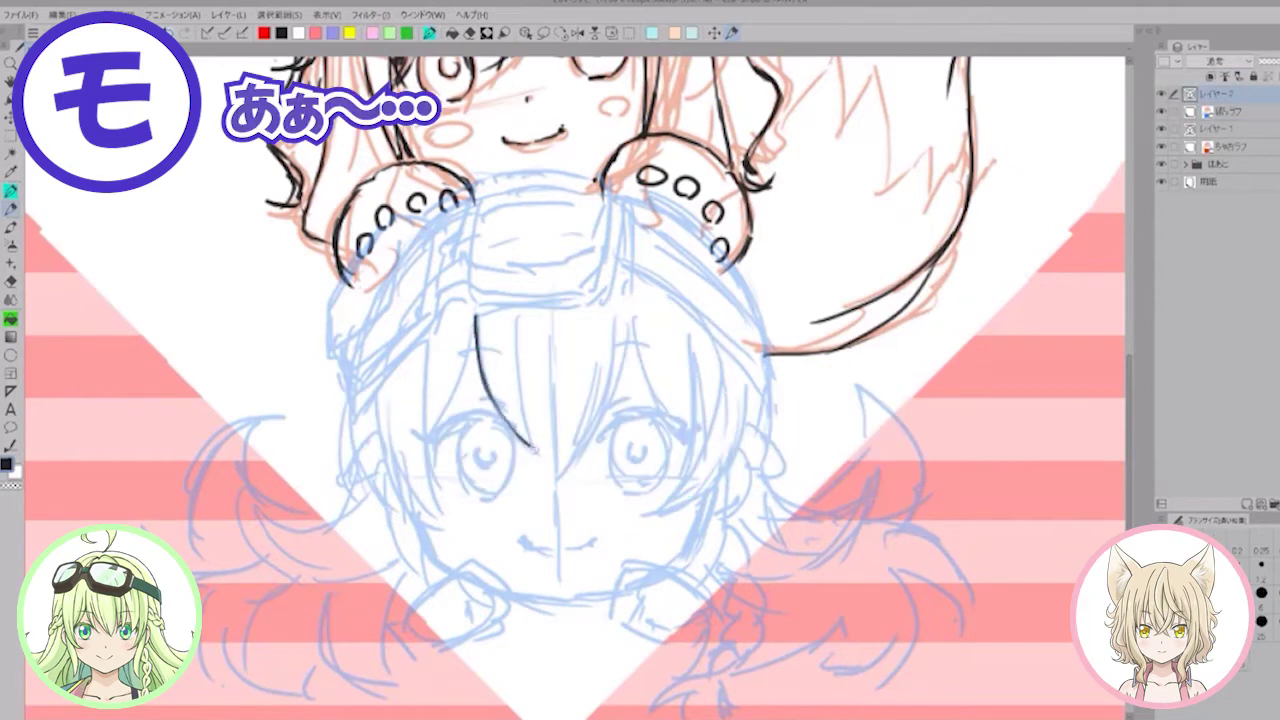
left_click_drag(507, 315, 527, 438)
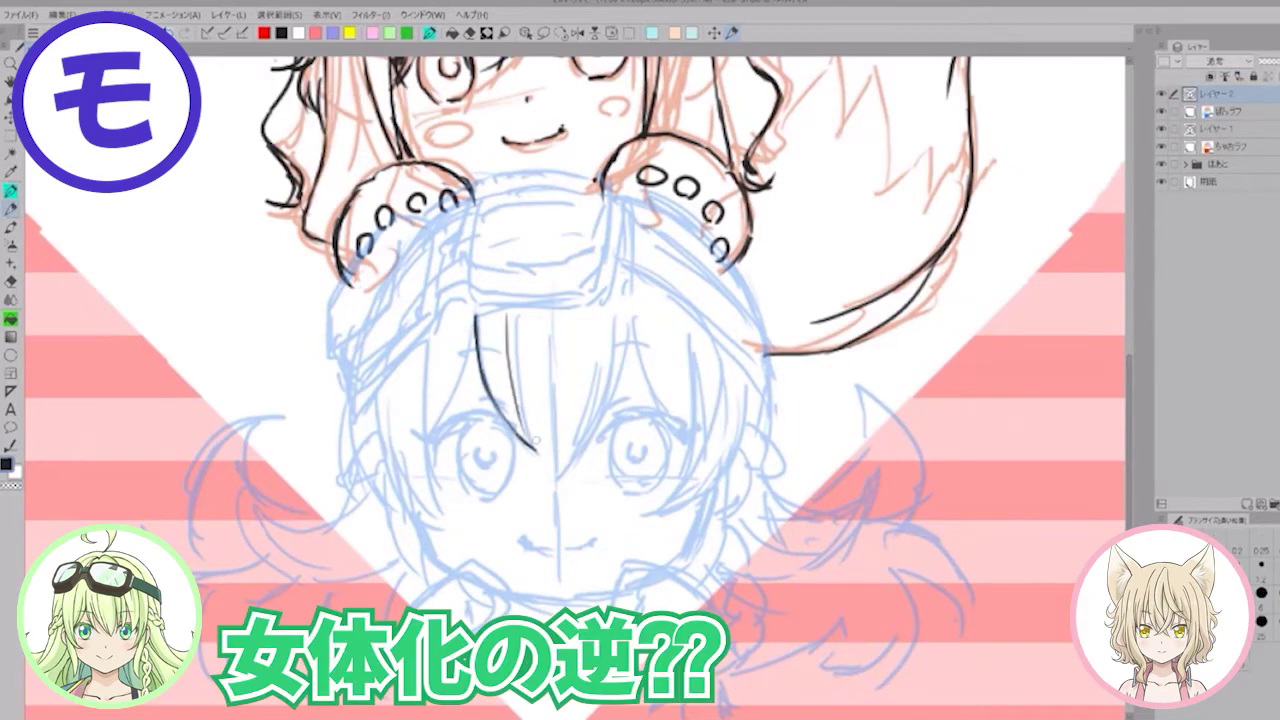
key("e")
mouse_move(474, 325)
left_mouse_down()
mouse_move(499, 390)
mouse_move(508, 368)
mouse_move(500, 449)
left_mouse_up()
key("p")
left_click(505, 338)
mouse_move(497, 318)
left_mouse_down()
mouse_move(502, 452)
mouse_move(533, 446)
left_mouse_up()
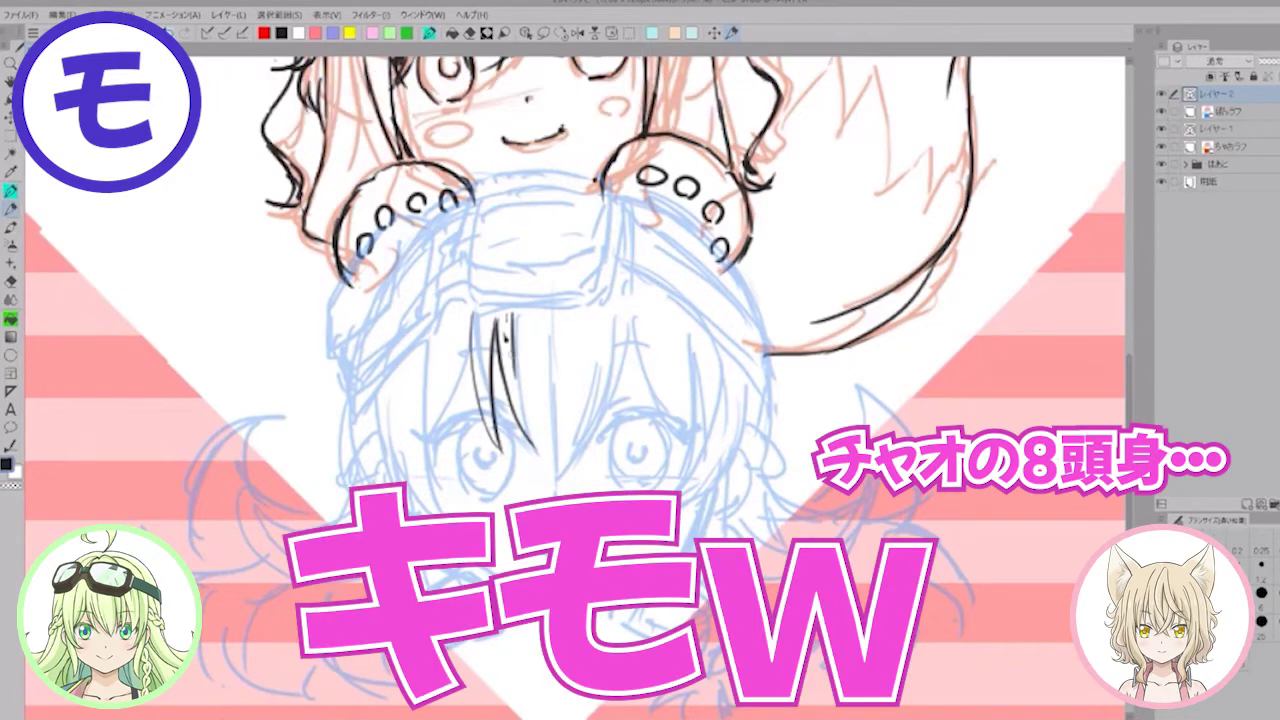
Step: Ink the large central bang lock down to its point between the eyes and the neighbouring lock over the eye
mouse_move(497, 318)
left_mouse_down()
mouse_move(537, 447)
mouse_move(558, 472)
left_mouse_up()
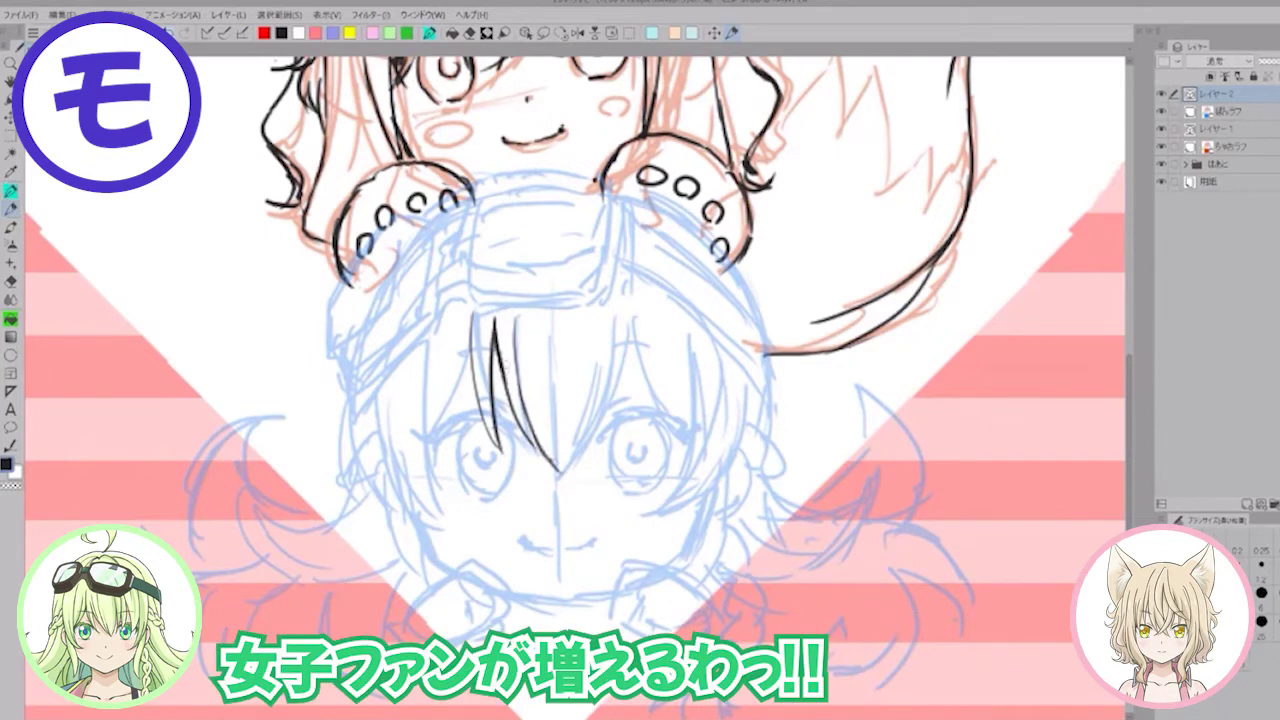
mouse_move(500, 350)
left_mouse_down()
mouse_move(514, 416)
mouse_move(549, 458)
left_mouse_up()
mouse_move(507, 336)
left_mouse_down()
mouse_move(508, 390)
mouse_move(495, 361)
mouse_move(510, 406)
left_mouse_up()
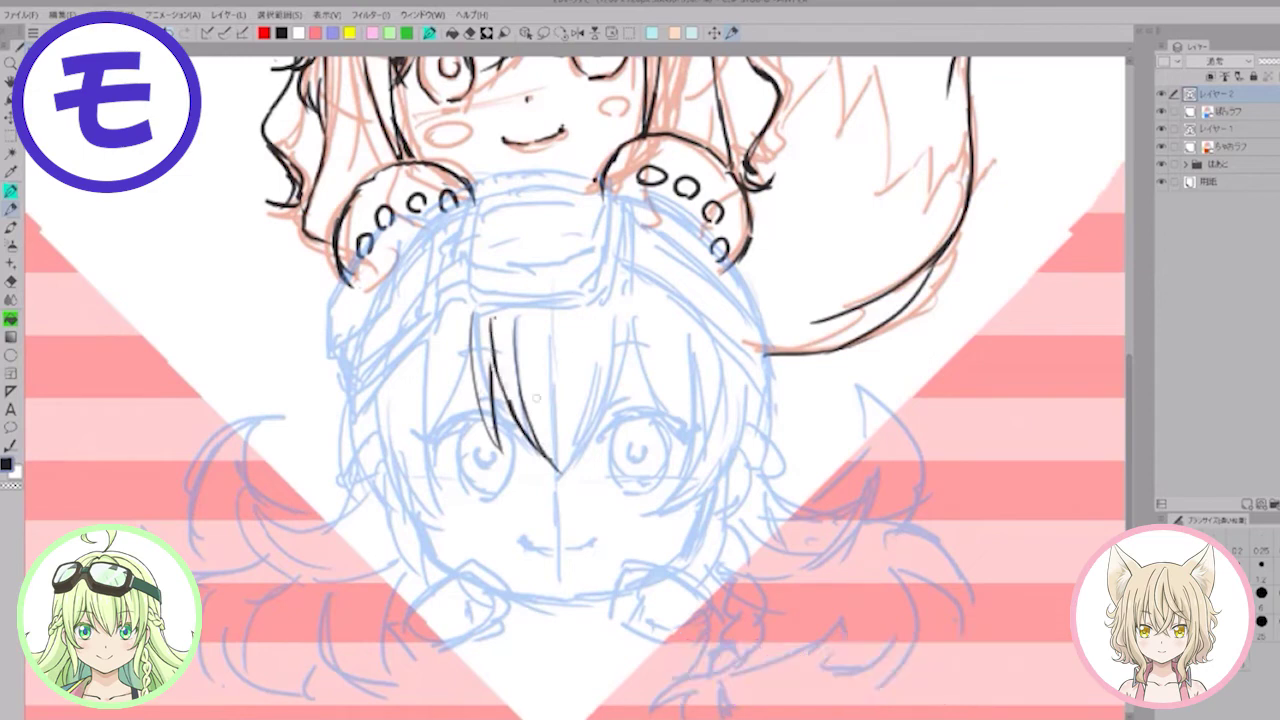
mouse_move(605, 292)
left_mouse_down()
mouse_move(476, 320)
mouse_move(601, 302)
mouse_move(614, 387)
mouse_move(588, 436)
left_mouse_up()
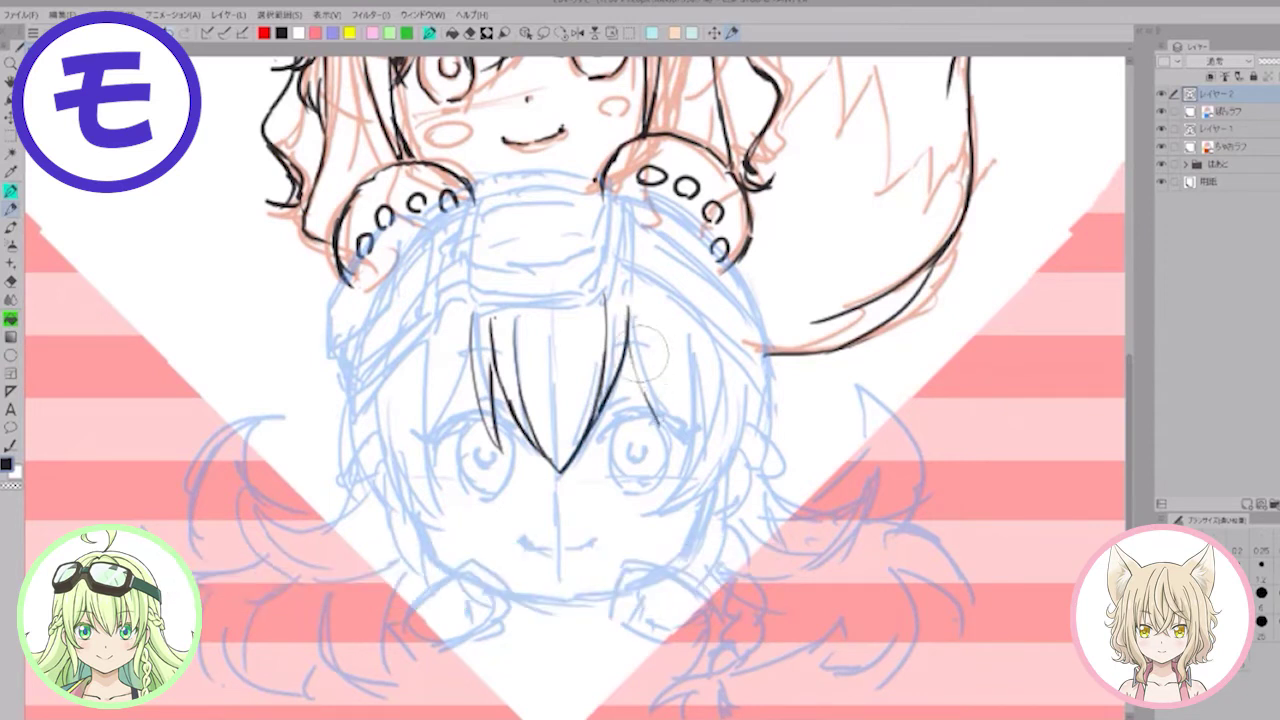
left_click_drag(676, 298, 638, 440)
left_click_drag(652, 350, 634, 448)
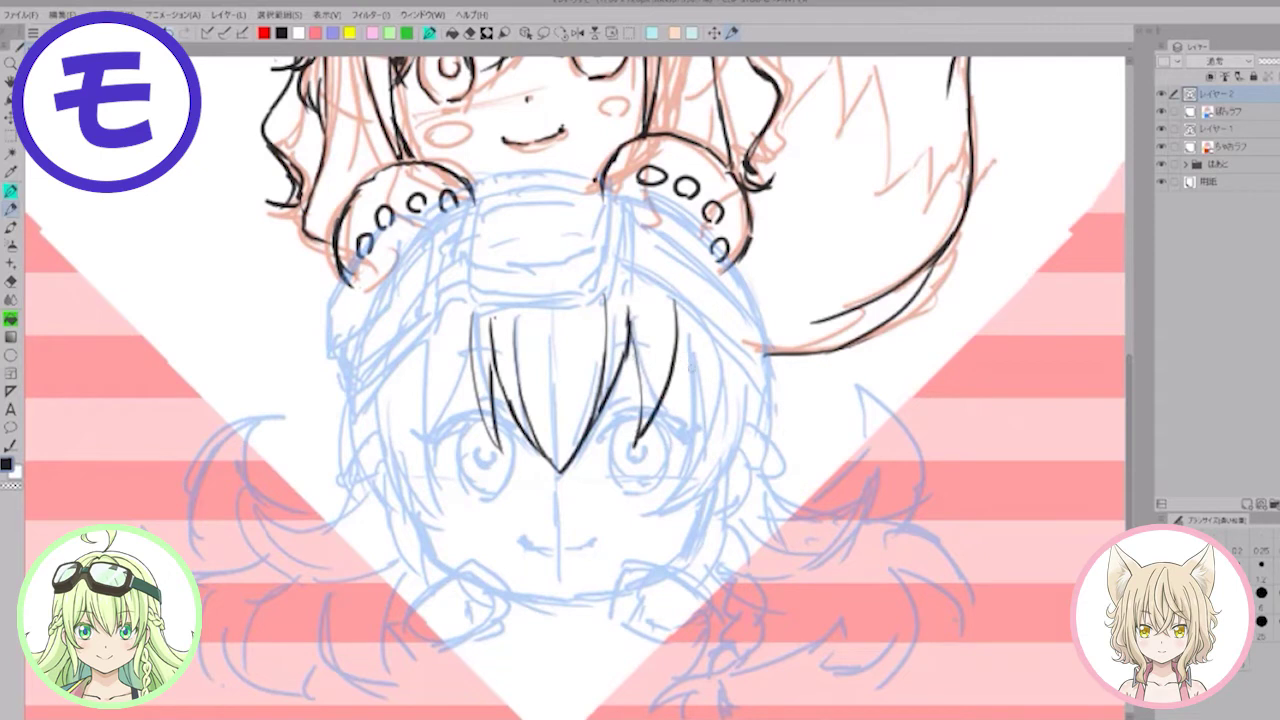
Step: Ink the outer bangs beside the eye on the tail side and the pointed side lock running down past the cheek
mouse_move(701, 356)
left_mouse_down()
mouse_move(703, 410)
mouse_move(654, 512)
mouse_move(714, 489)
left_mouse_up()
mouse_move(750, 378)
left_mouse_down()
mouse_move(714, 484)
mouse_move(690, 504)
left_mouse_up()
mouse_move(730, 420)
left_mouse_down()
mouse_move(680, 510)
mouse_move(686, 586)
left_mouse_up()
left_click_drag(726, 464, 690, 590)
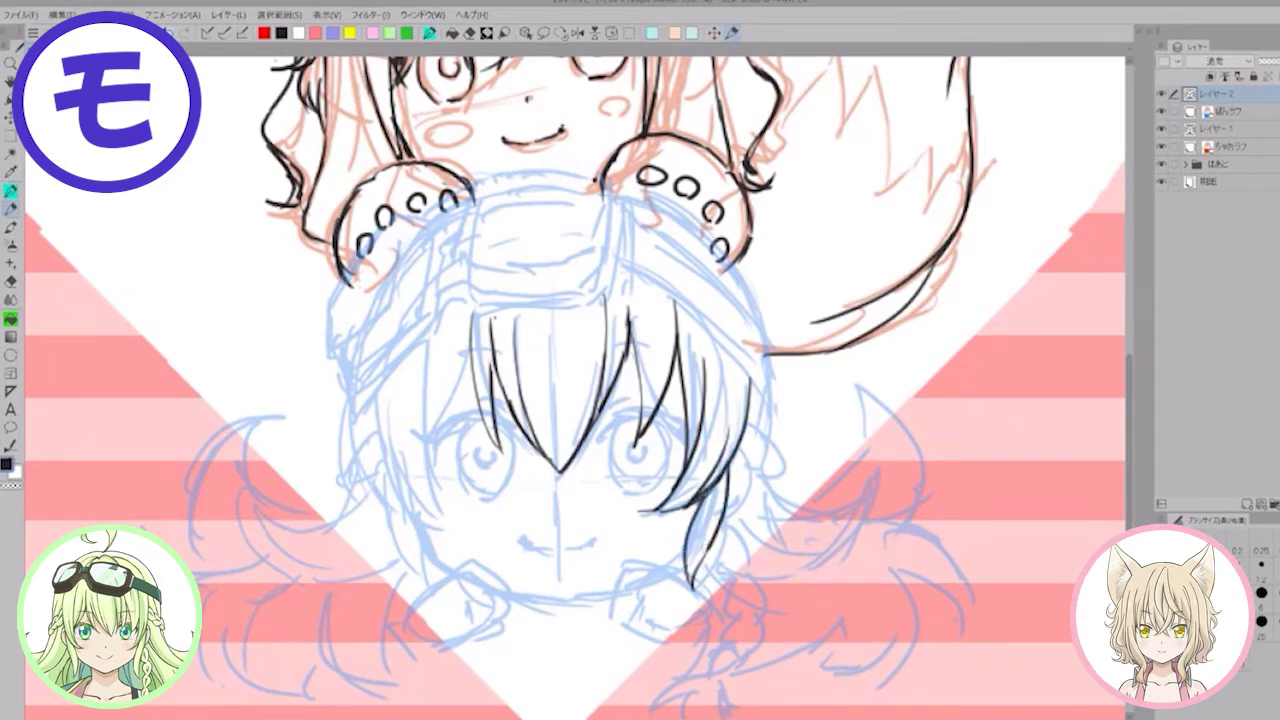
Step: Ink the bangs and pointed side lock on the opposite side of the face, including the lower cheek line
left_click_drag(418, 506, 426, 570)
left_click_drag(374, 454, 410, 540)
mouse_move(402, 530)
left_mouse_down()
mouse_move(405, 581)
mouse_move(431, 555)
mouse_move(457, 571)
left_mouse_up()
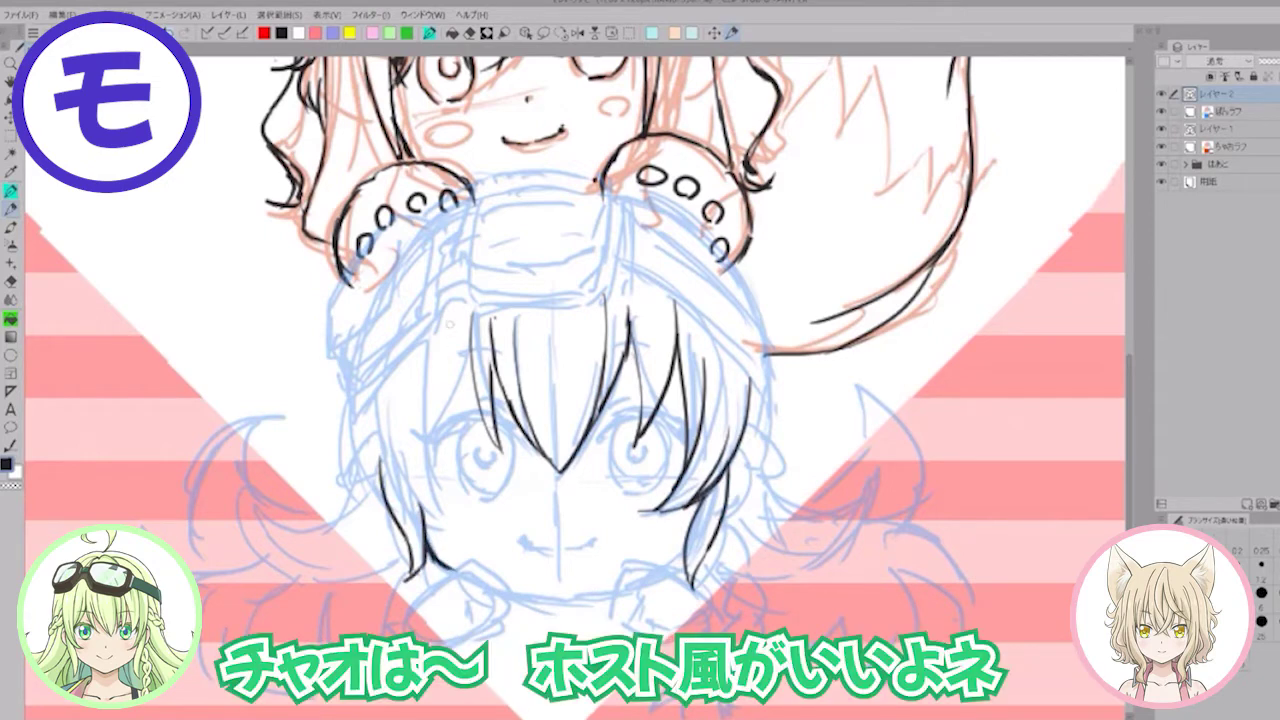
left_click_drag(456, 340, 420, 455)
left_click_drag(470, 378, 426, 446)
mouse_move(436, 330)
left_mouse_down()
mouse_move(418, 458)
mouse_move(450, 526)
left_mouse_up()
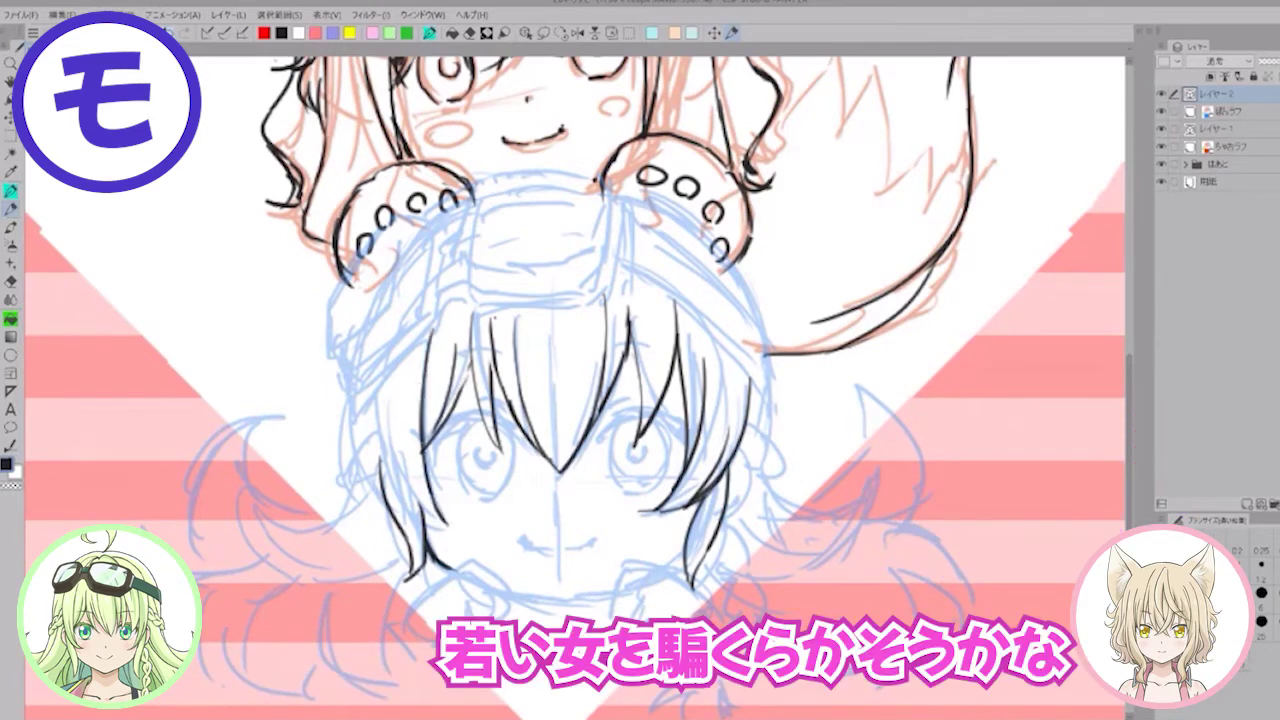
left_click_drag(377, 390, 386, 470)
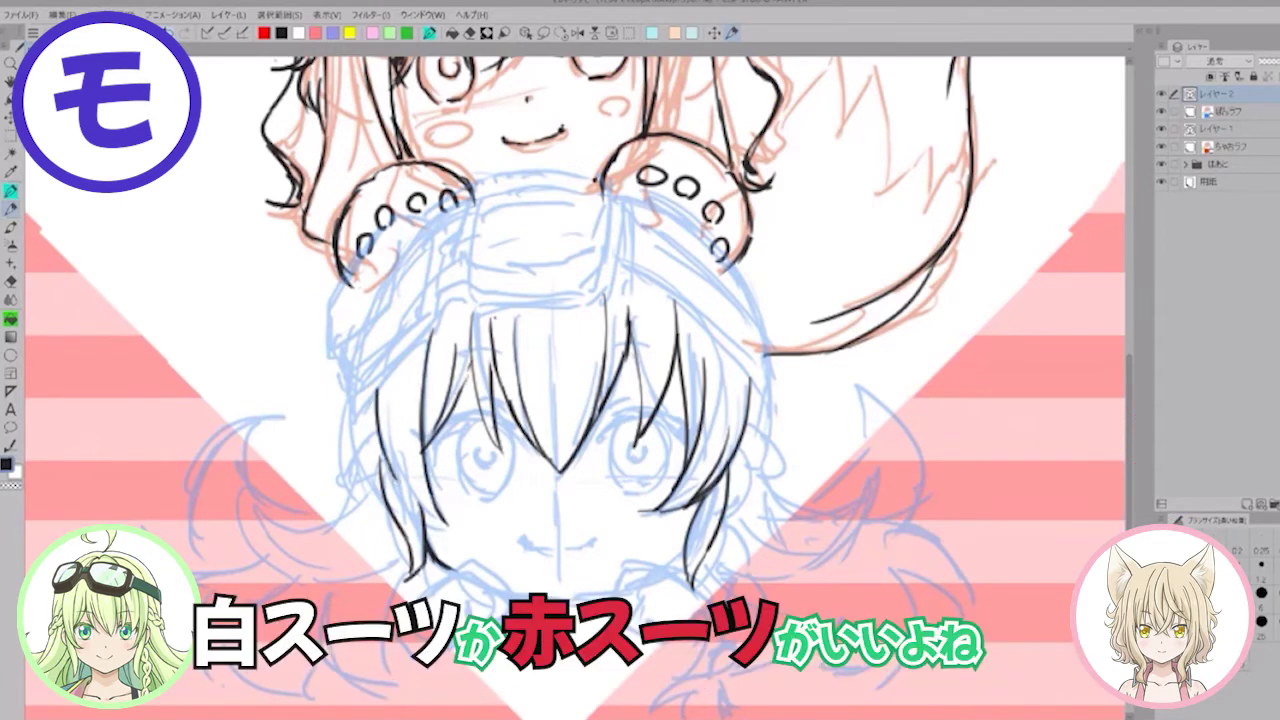
left_click_drag(411, 428, 440, 523)
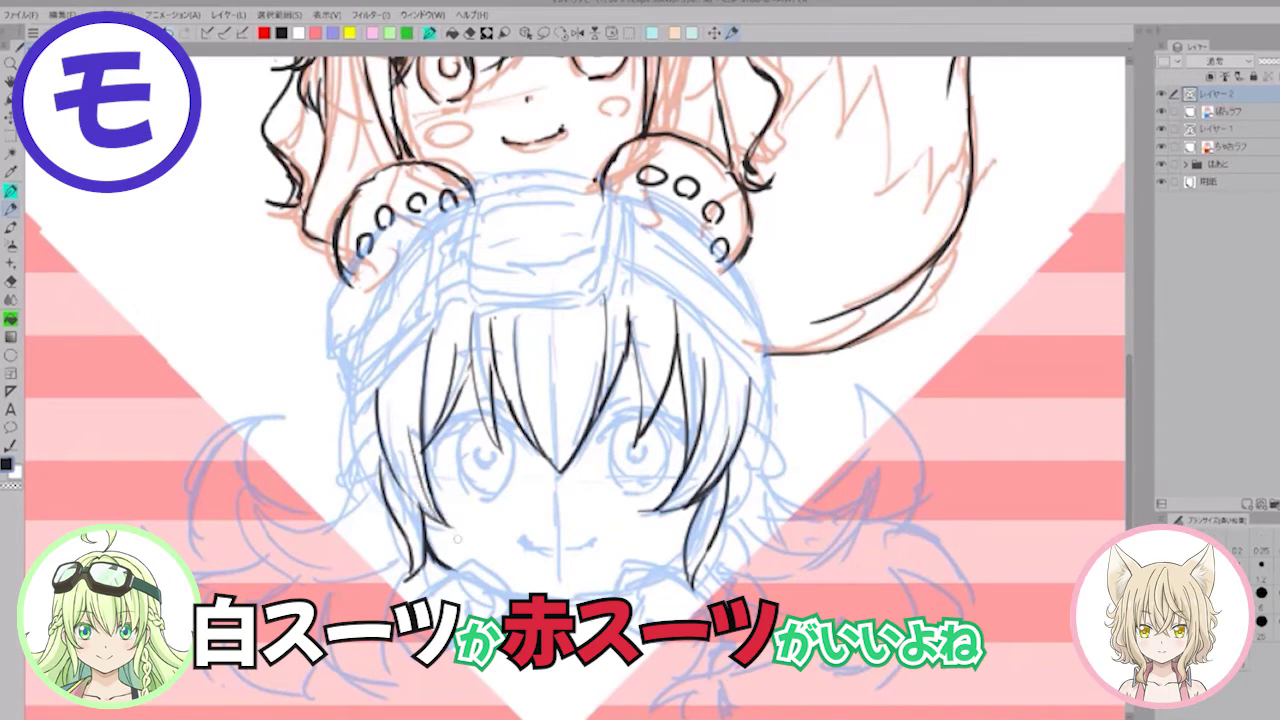
Step: Ink the goggled girl's small smiling mouth in black
left_click_drag(523, 542, 586, 549)
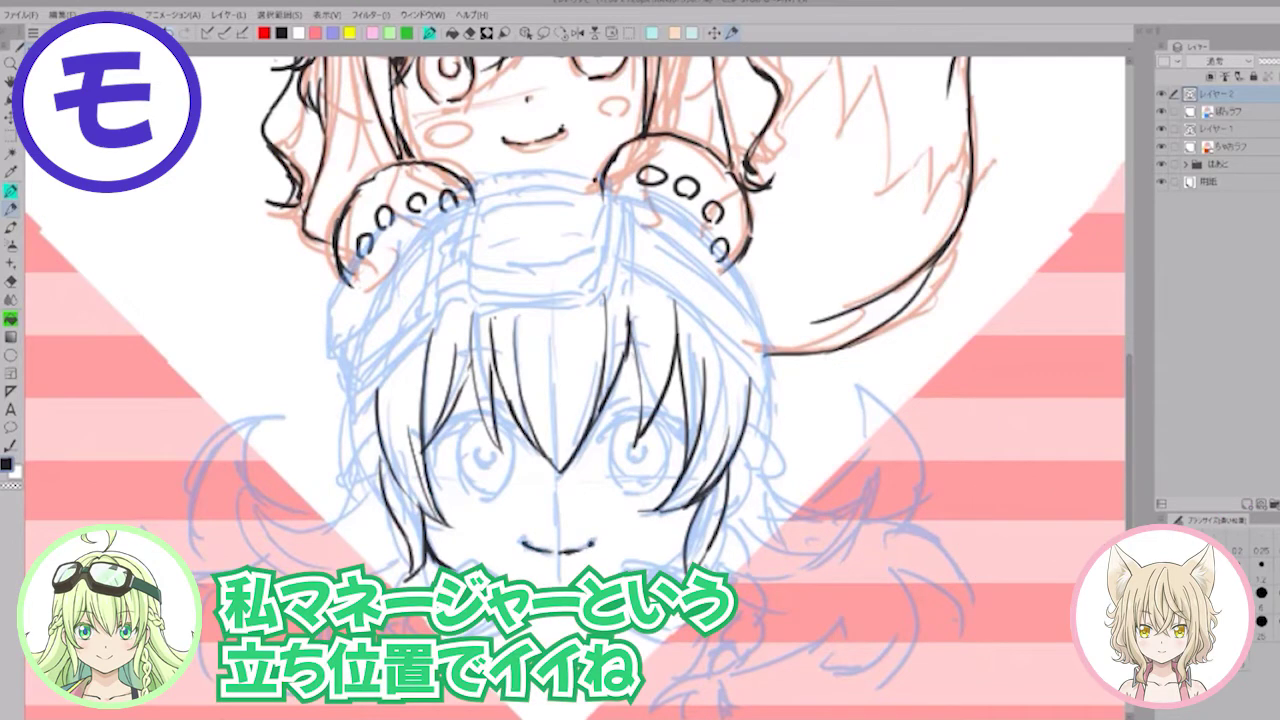
left_click_drag(606, 512, 637, 452)
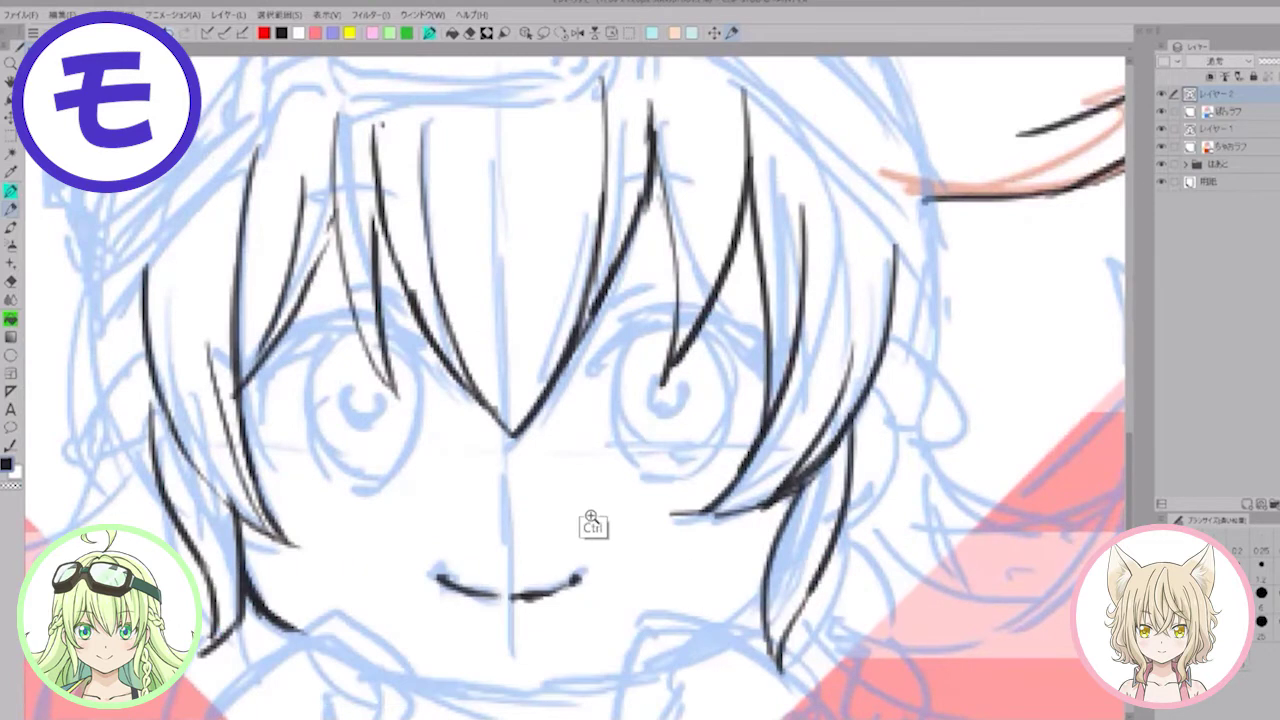
scroll(590, 540, "down", 1)
scroll(586, 558, "down", 3)
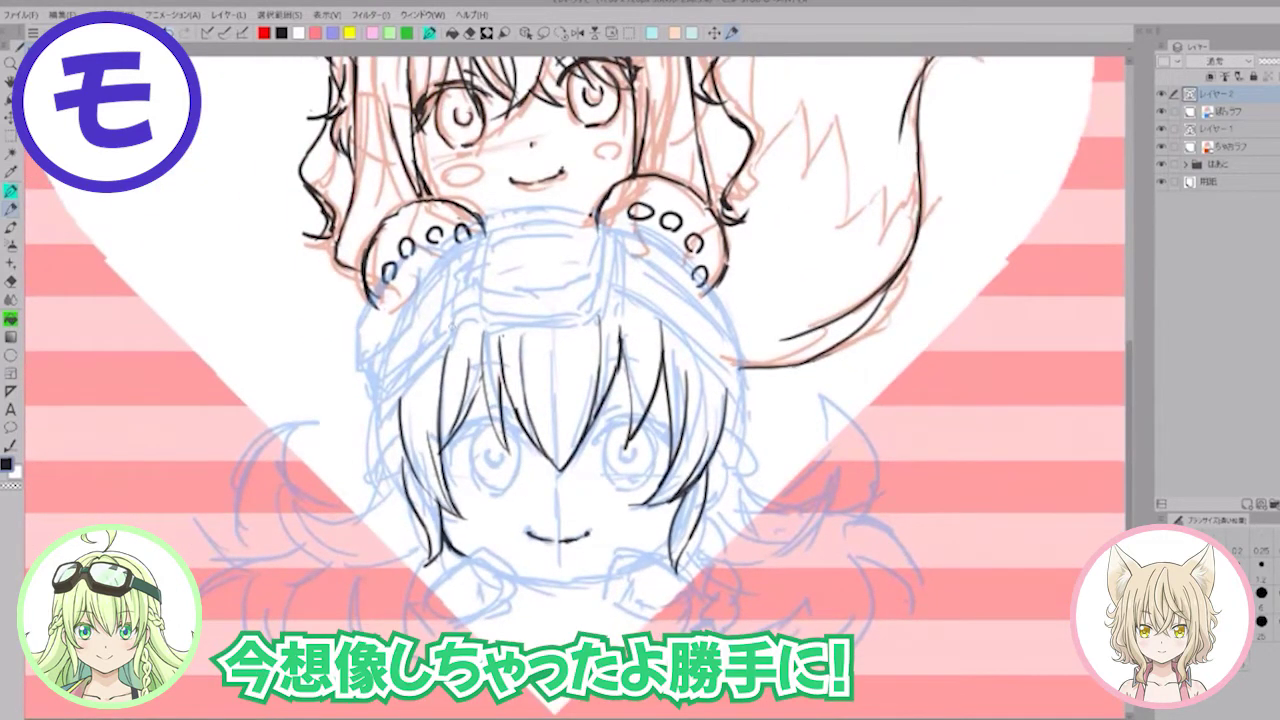
Step: Ink the goggles' lower edge with the adjoining strap edge, plus the small braid bumps beside both temples
mouse_move(466, 308)
left_mouse_down()
mouse_move(492, 330)
mouse_move(584, 330)
mouse_move(623, 292)
mouse_move(594, 328)
left_mouse_up()
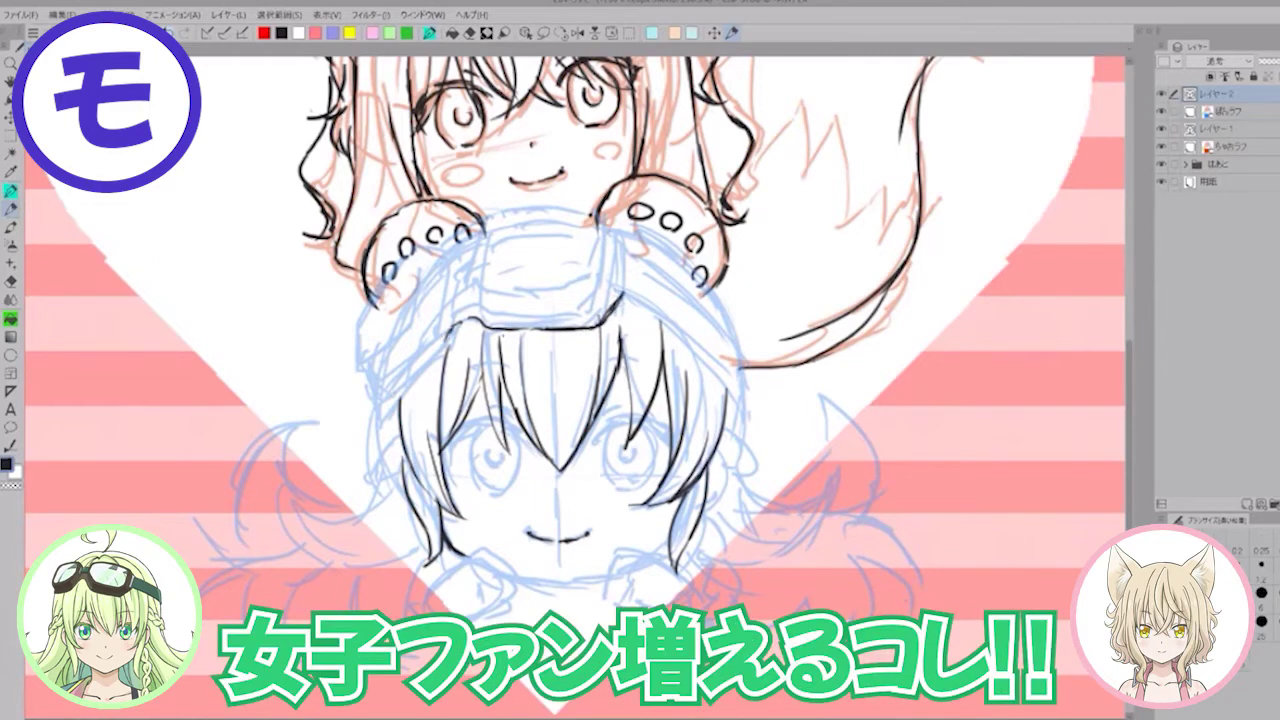
left_click_drag(370, 404, 452, 330)
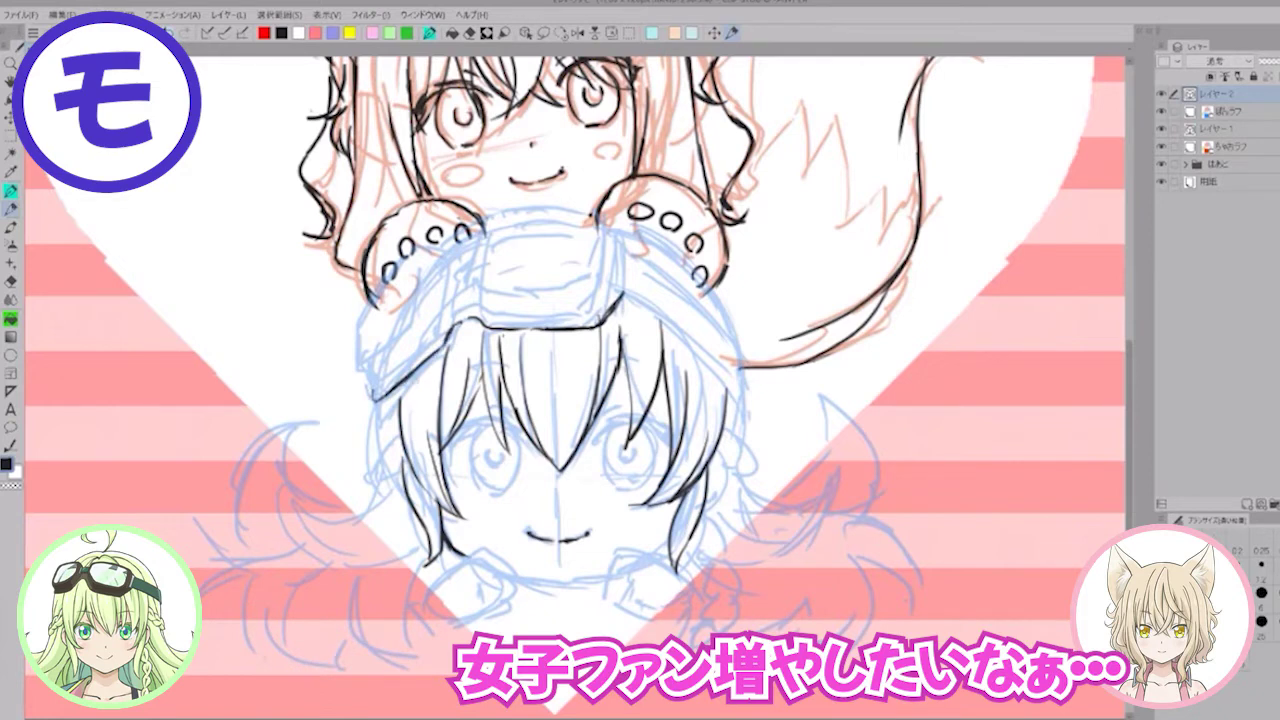
mouse_move(388, 396)
left_mouse_down()
mouse_move(381, 434)
mouse_move(387, 450)
mouse_move(400, 430)
mouse_move(398, 460)
mouse_move(373, 493)
mouse_move(387, 483)
left_mouse_up()
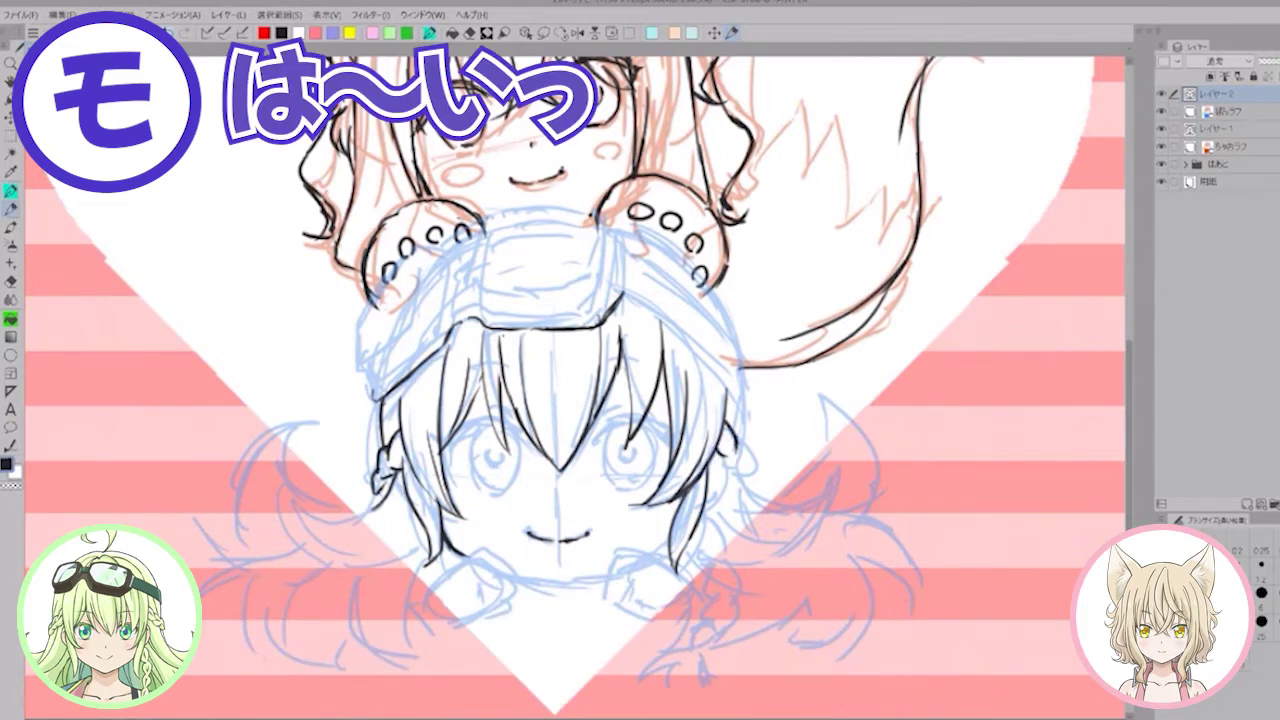
left_click_drag(742, 458, 746, 472)
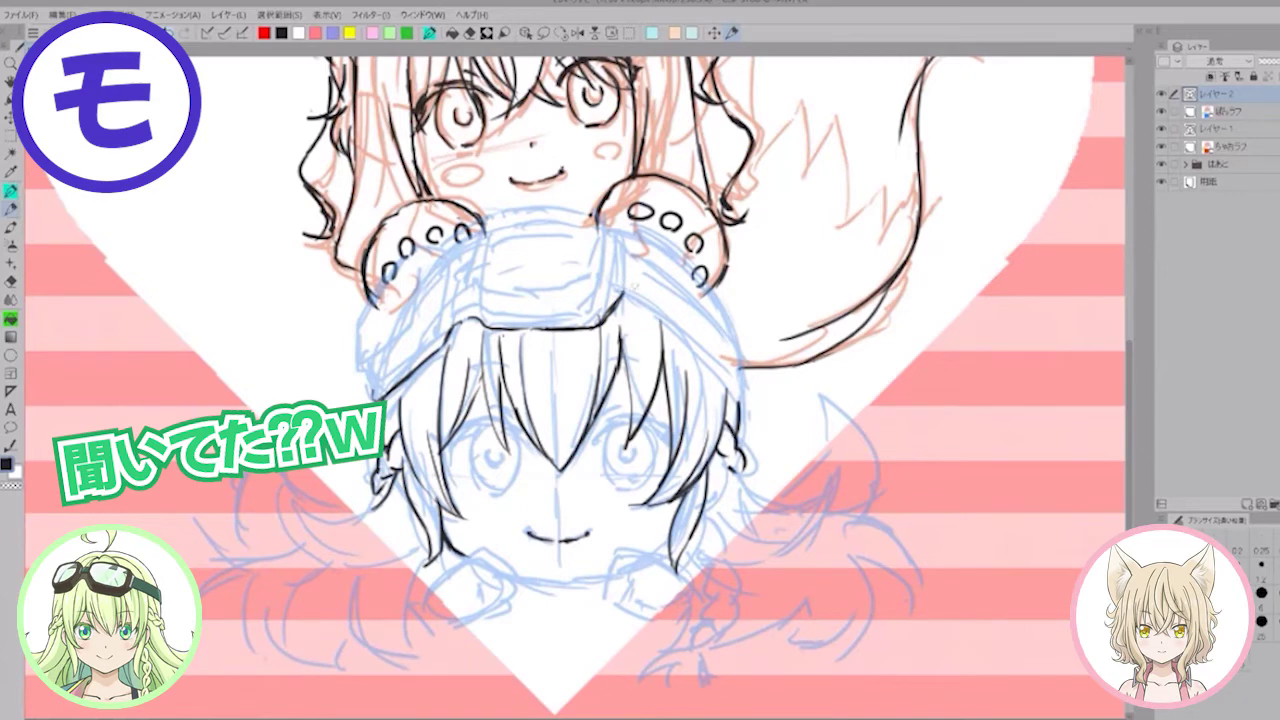
Step: Ink the goggles' side edge, the strap on the tail side and the curve of the head above it
left_click_drag(606, 289, 621, 293)
mouse_move(606, 239)
left_mouse_down()
mouse_move(627, 252)
mouse_move(617, 282)
mouse_move(625, 249)
mouse_move(738, 357)
left_mouse_up()
mouse_move(625, 294)
left_mouse_down()
mouse_move(708, 360)
mouse_move(739, 405)
left_mouse_up()
key("ctrl+z")
left_click_drag(733, 350, 738, 399)
mouse_move(605, 211)
left_mouse_down()
mouse_move(659, 237)
mouse_move(735, 358)
left_mouse_up()
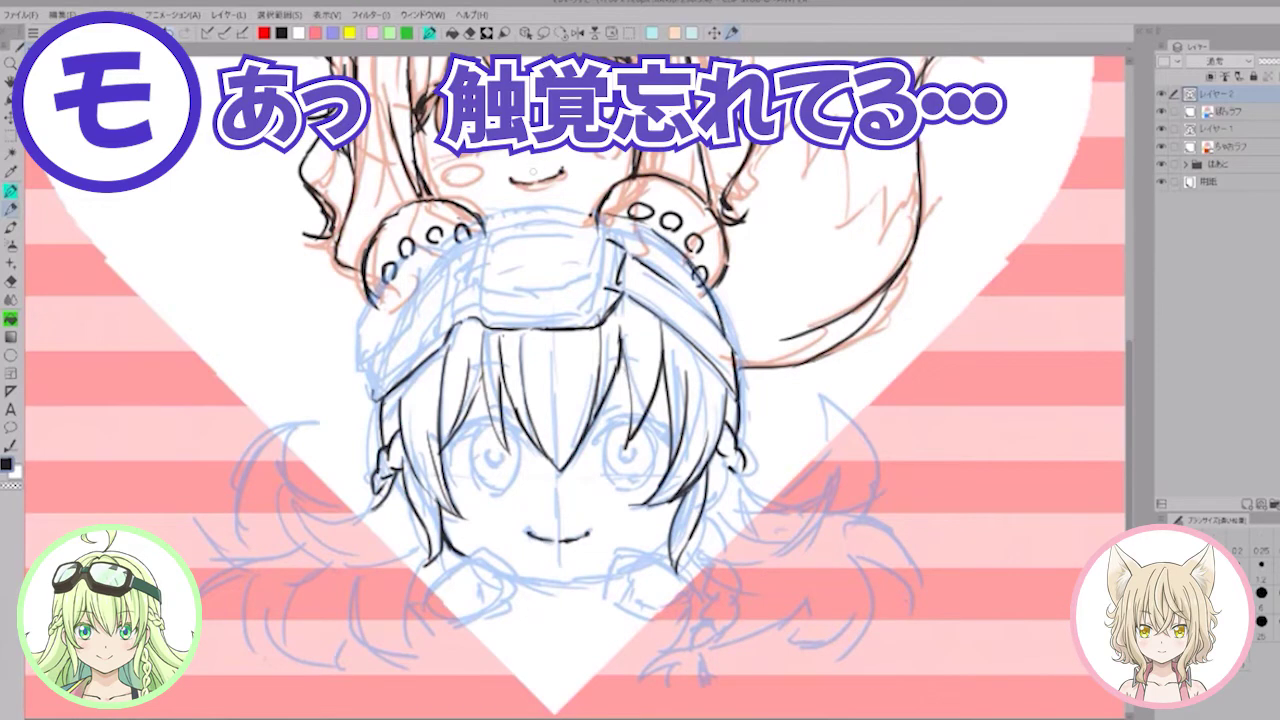
Step: Ink the curled antenna hair rising from the goggled girl's head over the paw
mouse_move(527, 209)
left_mouse_down()
mouse_move(478, 181)
mouse_move(427, 236)
mouse_move(463, 202)
mouse_move(519, 208)
left_mouse_up()
mouse_move(438, 214)
left_mouse_down()
mouse_move(416, 292)
mouse_move(452, 287)
left_mouse_up()
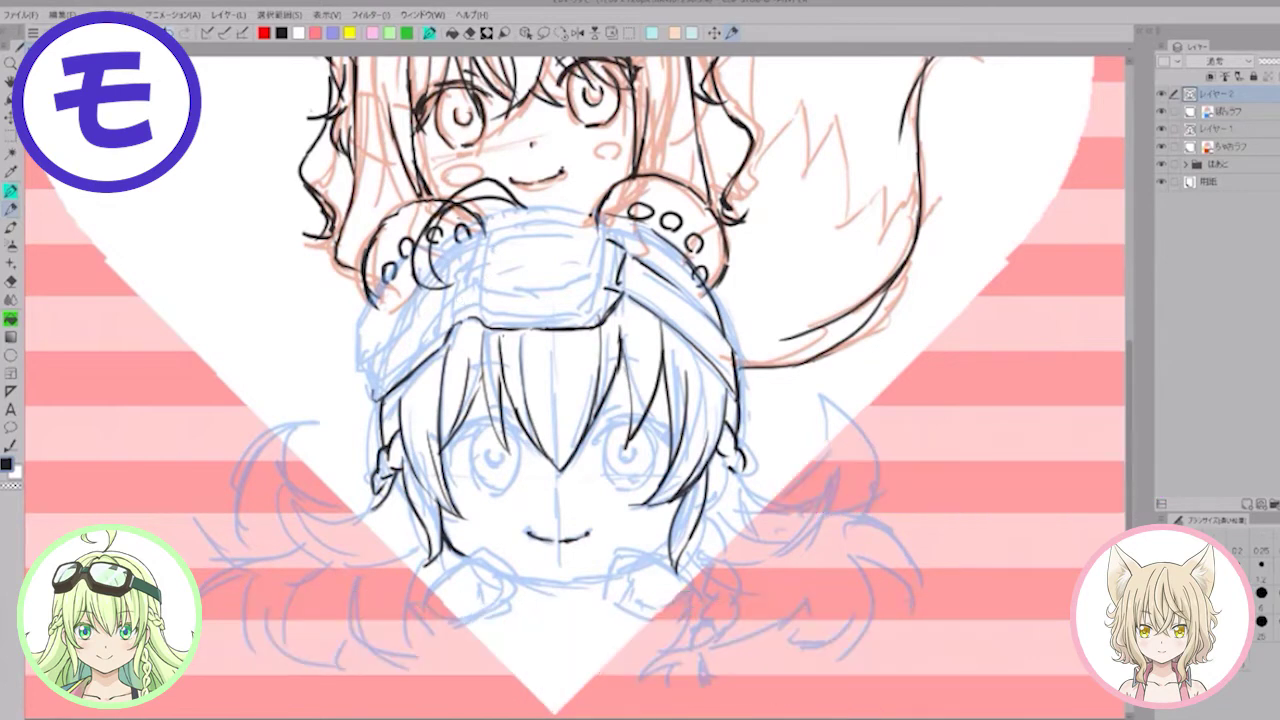
mouse_move(427, 225)
left_mouse_down()
mouse_move(460, 191)
mouse_move(425, 229)
mouse_move(475, 195)
left_mouse_up()
key("ctrl+z")
key("ctrl+z")
key("ctrl+z")
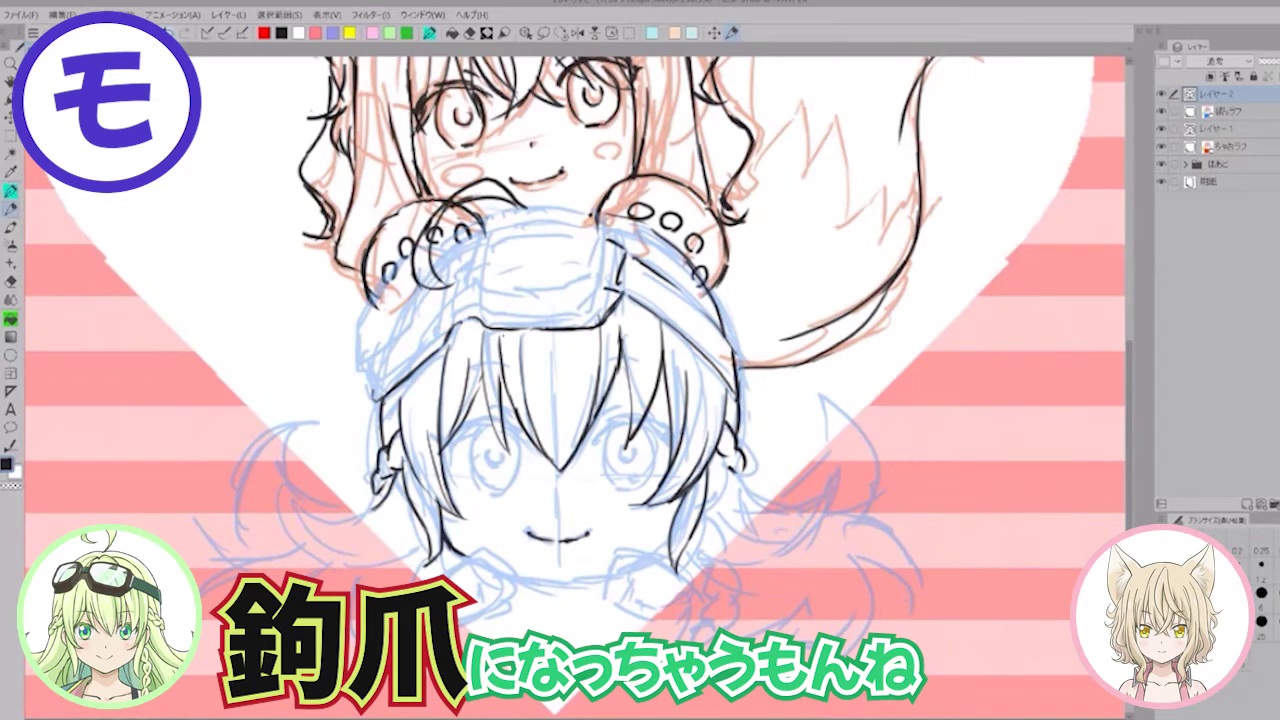
Step: Ink the head curve and both edges of the goggle strap on the side opposite the tail
left_click_drag(372, 306, 413, 256)
mouse_move(366, 308)
left_mouse_down()
mouse_move(358, 366)
mouse_move(400, 334)
mouse_move(454, 246)
left_mouse_up()
left_click_drag(366, 386, 446, 322)
Step: Ink the goggles' outer frame, top edge and inner lens outline in black
mouse_move(460, 258)
left_mouse_down()
mouse_move(444, 286)
mouse_move(470, 254)
left_mouse_up()
mouse_move(468, 258)
left_mouse_down()
mouse_move(454, 286)
mouse_move(452, 237)
mouse_move(480, 224)
left_mouse_up()
mouse_move(450, 240)
left_mouse_down()
mouse_move(522, 207)
mouse_move(610, 215)
left_mouse_up()
mouse_move(486, 233)
left_mouse_down()
mouse_move(458, 292)
mouse_move(472, 309)
mouse_move(537, 317)
mouse_move(600, 296)
left_mouse_up()
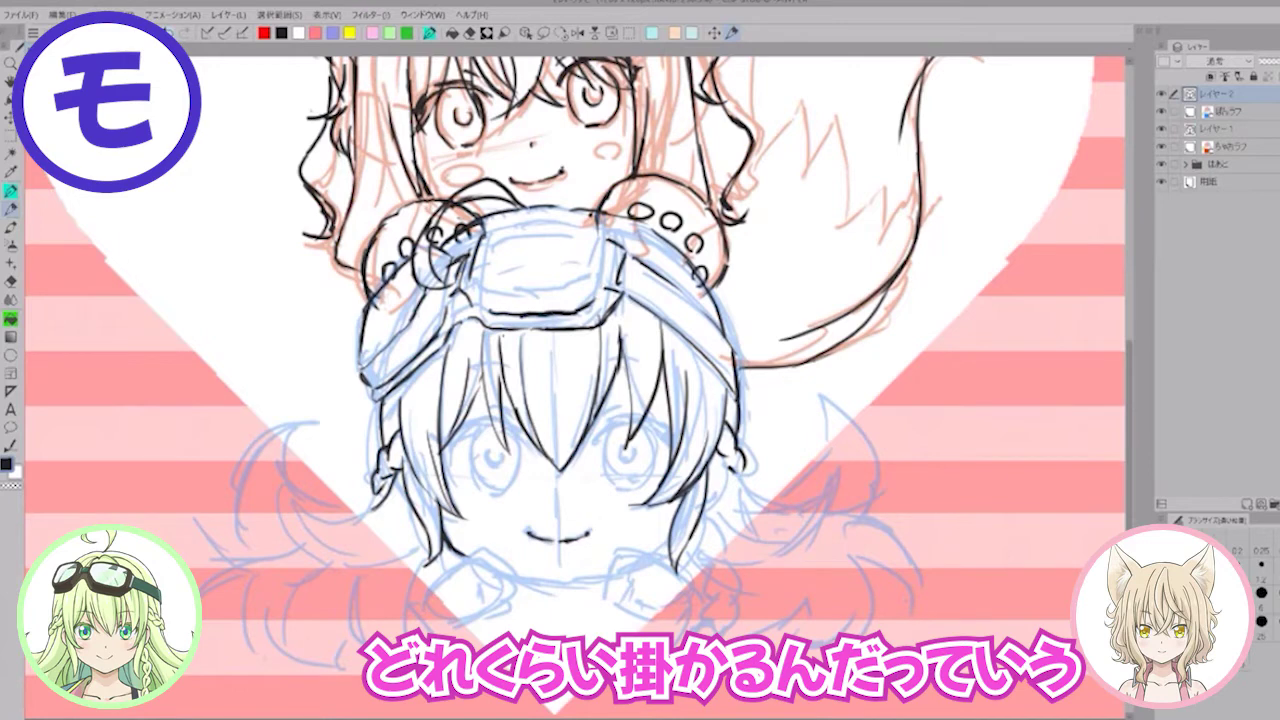
left_click_drag(610, 236, 607, 279)
mouse_move(489, 226)
left_mouse_down()
mouse_move(470, 278)
mouse_move(494, 290)
left_mouse_up()
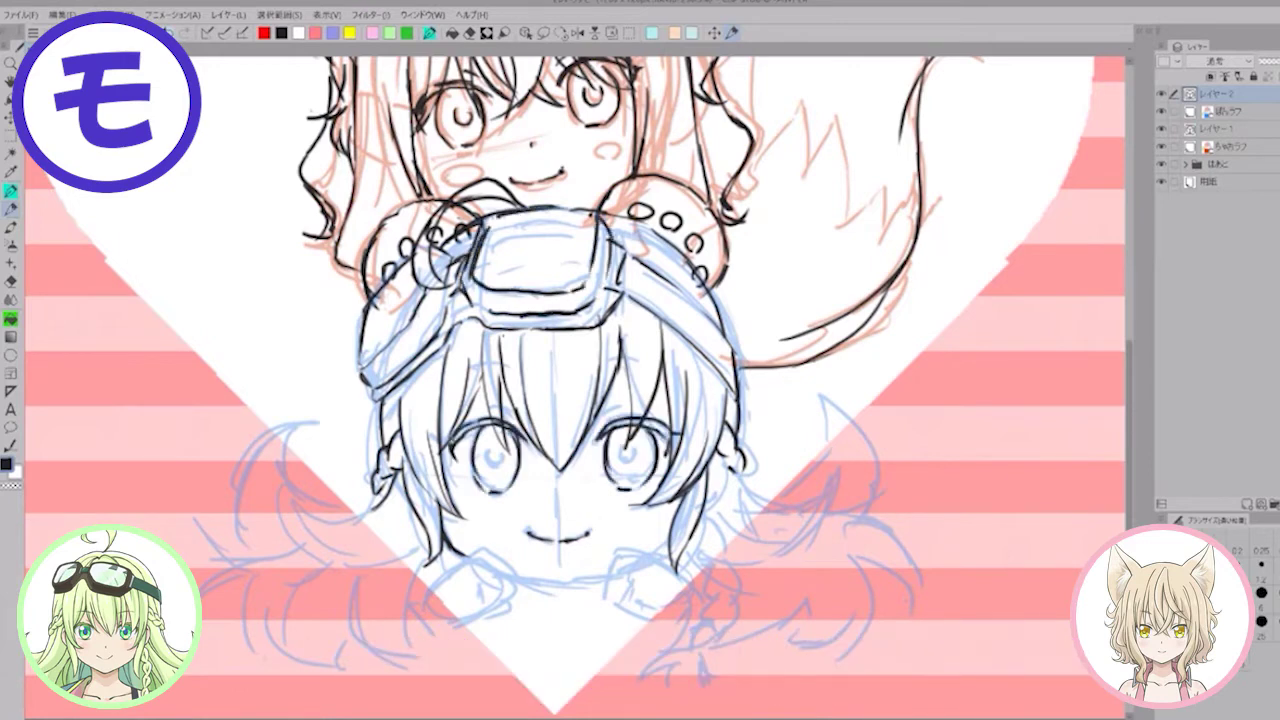
Step: Ink the goggled girl's eyelash corners, thin eyebrows and the curve of her chin and jaw
left_click_drag(454, 435, 439, 443)
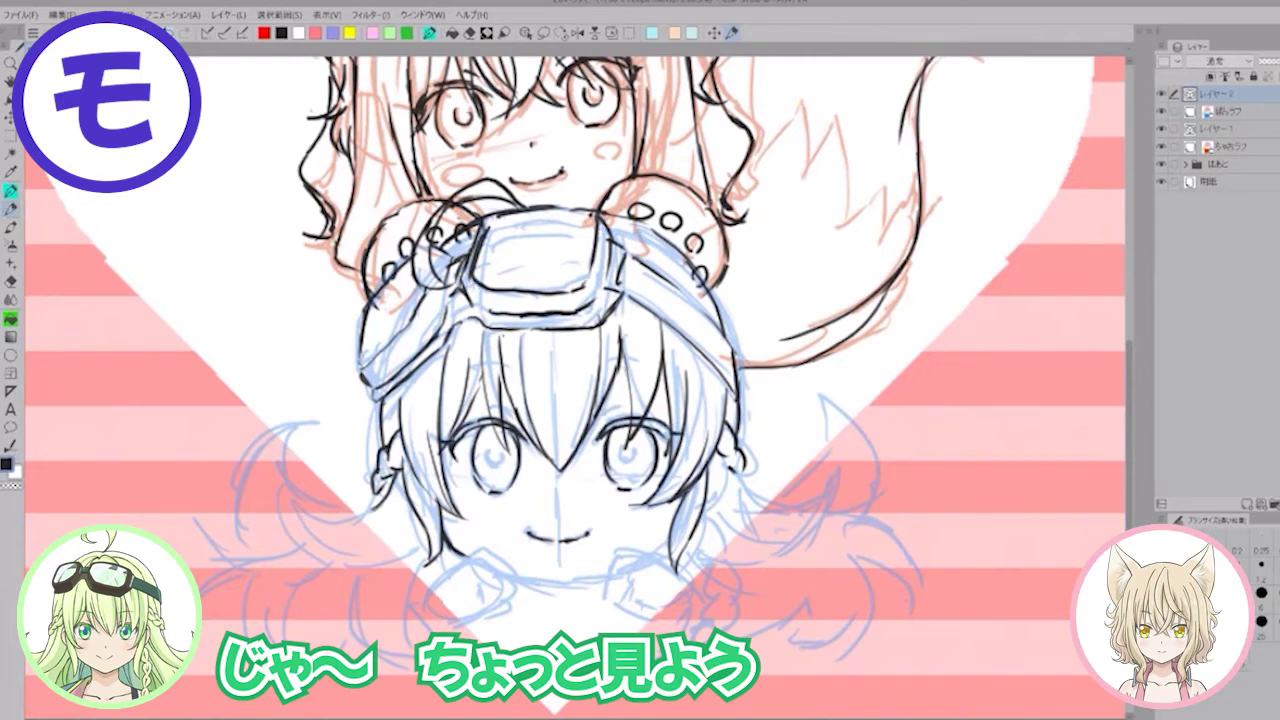
left_click_drag(606, 362, 633, 356)
left_click_drag(513, 571, 580, 579)
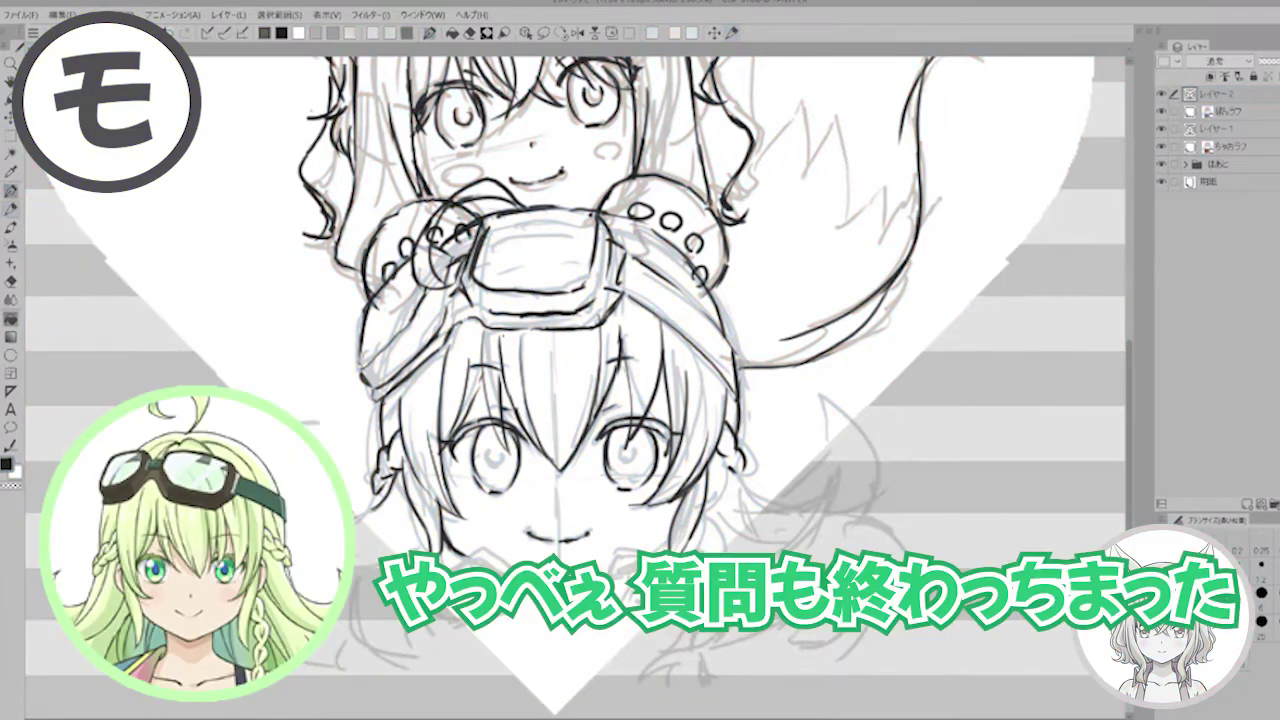
left_click_drag(668, 538, 648, 554)
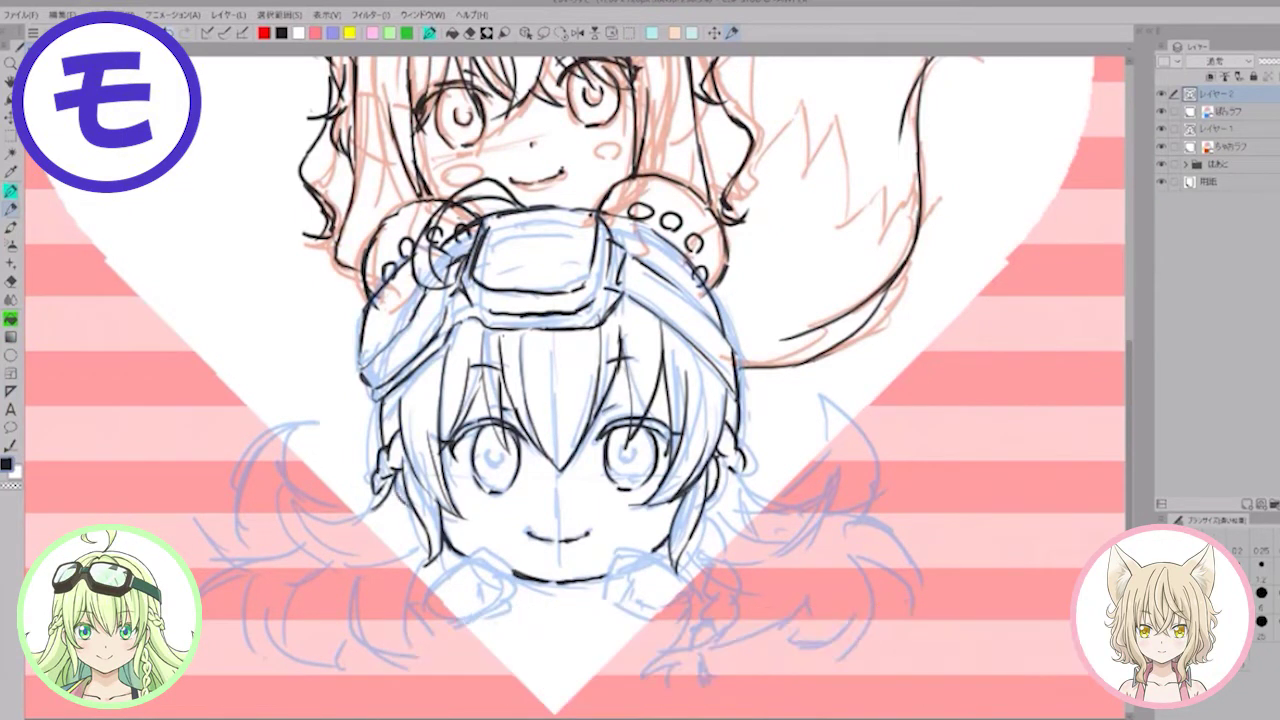
Step: Ink the first flicked-out hair curl on each side of the goggled girl's face
left_click_drag(286, 490, 372, 517)
mouse_move(286, 486)
left_mouse_down()
mouse_move(322, 551)
mouse_move(370, 566)
mouse_move(430, 547)
left_mouse_up()
left_click_drag(722, 470, 756, 524)
mouse_move(740, 480)
left_mouse_down()
mouse_move(762, 522)
mouse_move(786, 528)
mouse_move(836, 506)
mouse_move(822, 550)
left_mouse_up()
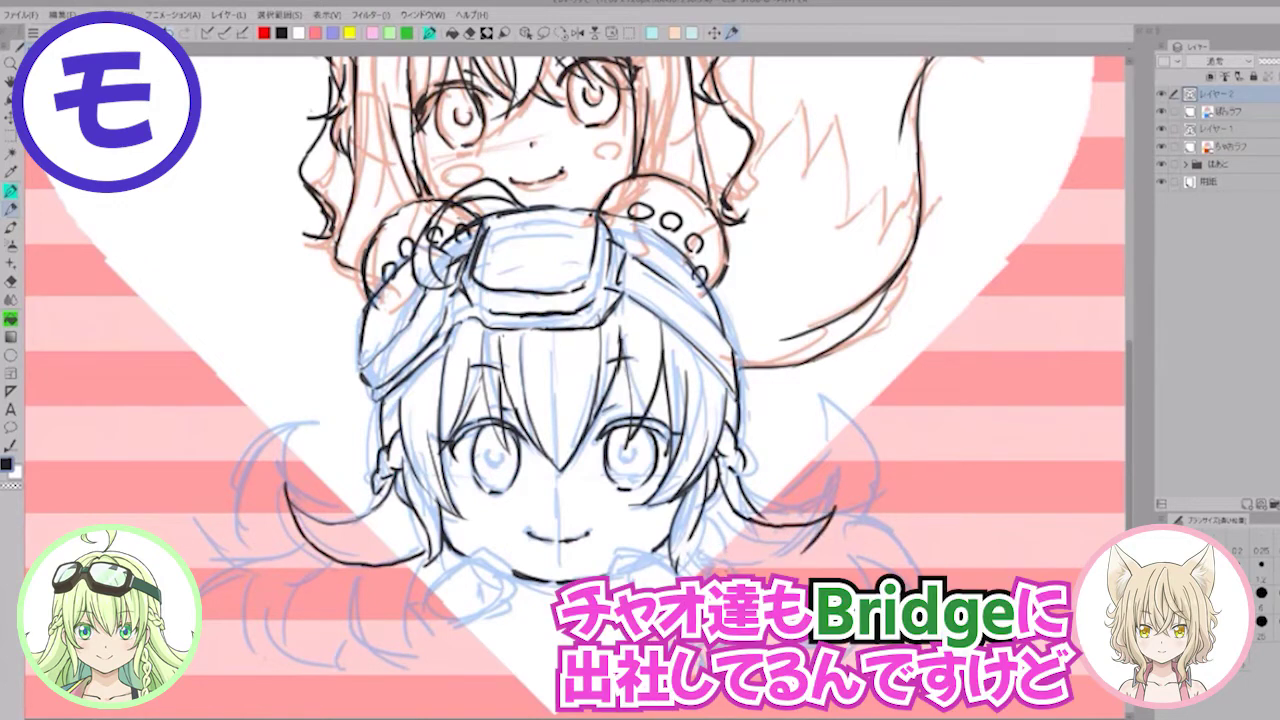
Step: Ink the long braid hanging beside the jaw, with its zigzag plaits and tufted end
left_click_drag(717, 511, 701, 531)
mouse_move(687, 548)
left_mouse_down()
mouse_move(727, 578)
mouse_move(718, 595)
mouse_move(732, 611)
mouse_move(702, 650)
left_mouse_up()
mouse_move(708, 622)
left_mouse_down()
mouse_move(638, 684)
mouse_move(648, 700)
left_mouse_up()
mouse_move(694, 658)
left_mouse_down()
mouse_move(690, 702)
mouse_move(648, 708)
mouse_move(686, 702)
left_mouse_up()
left_click_drag(706, 696, 694, 704)
left_click_drag(718, 572, 820, 540)
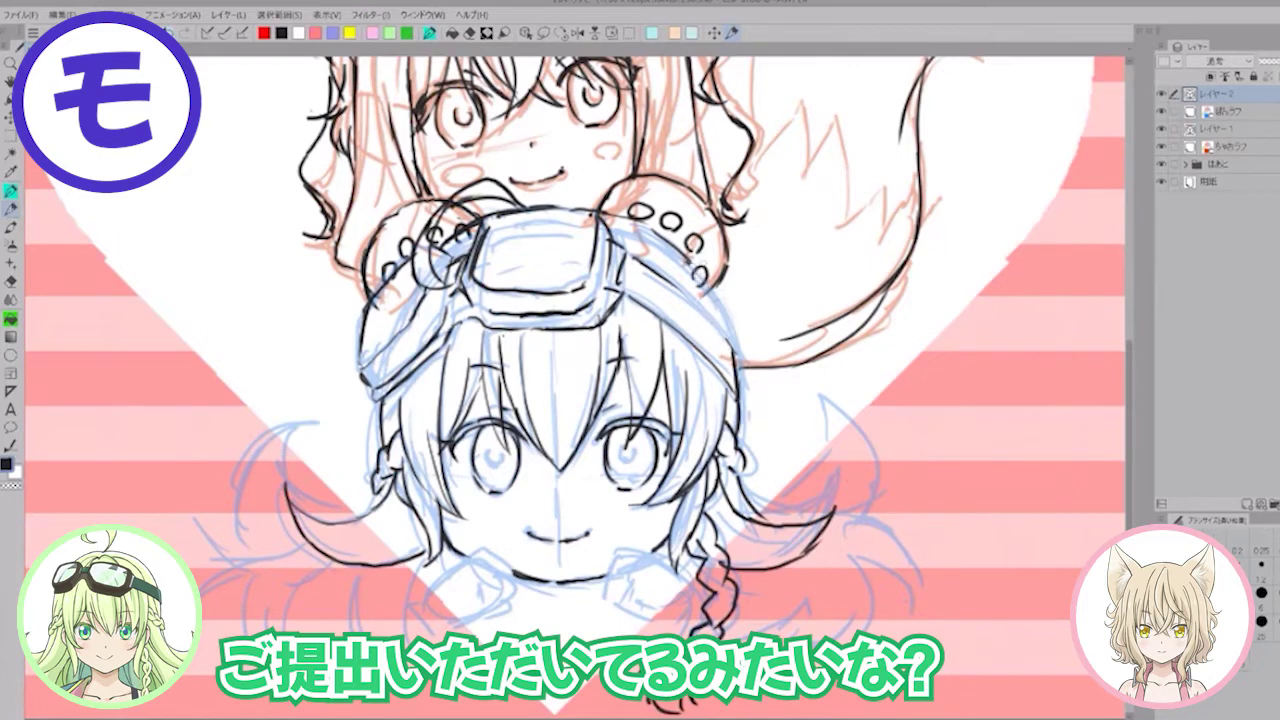
Step: Reinforce the head and strap contour on the tail side and the hair edge by the opposite temple
left_click_drag(703, 277, 732, 346)
left_click_drag(683, 297, 735, 359)
left_click_drag(400, 387, 405, 436)
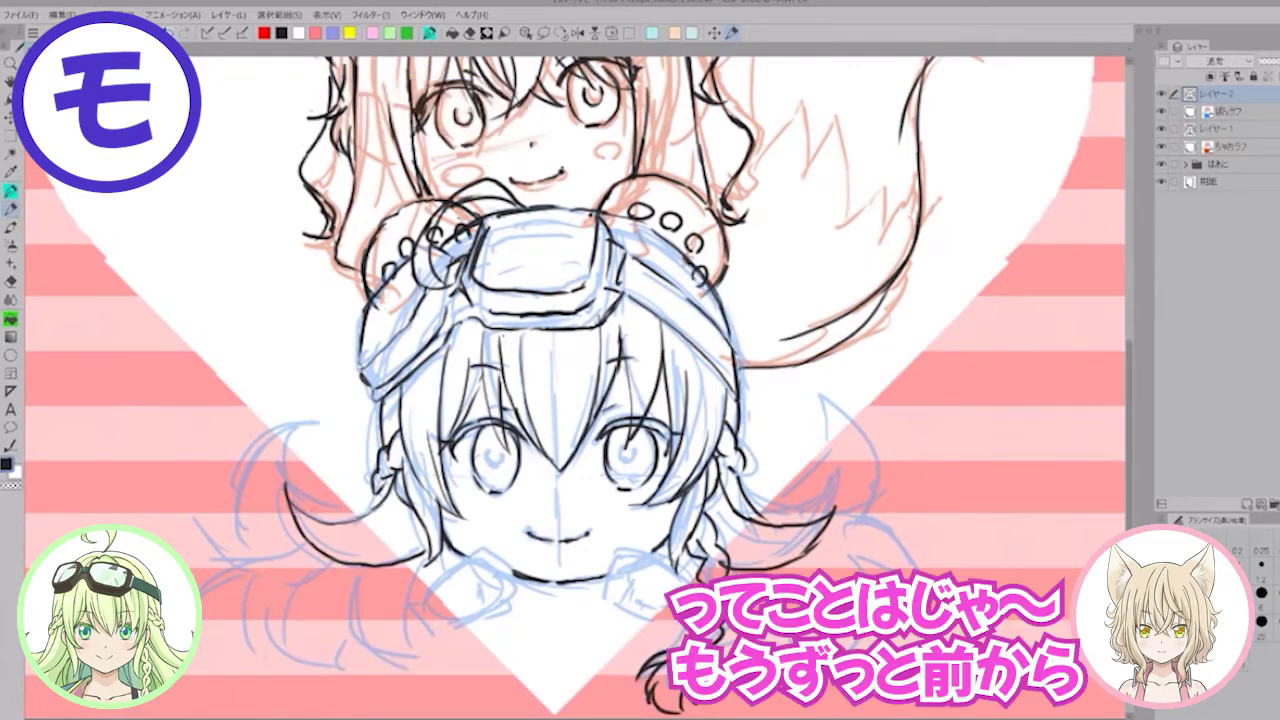
Step: Ink the larger outer hair curls sweeping outward and down on both sides of the head
mouse_move(242, 482)
left_mouse_down()
mouse_move(275, 436)
mouse_move(302, 426)
left_mouse_up()
mouse_move(302, 426)
left_mouse_down()
mouse_move(286, 484)
mouse_move(352, 514)
mouse_move(381, 498)
left_mouse_up()
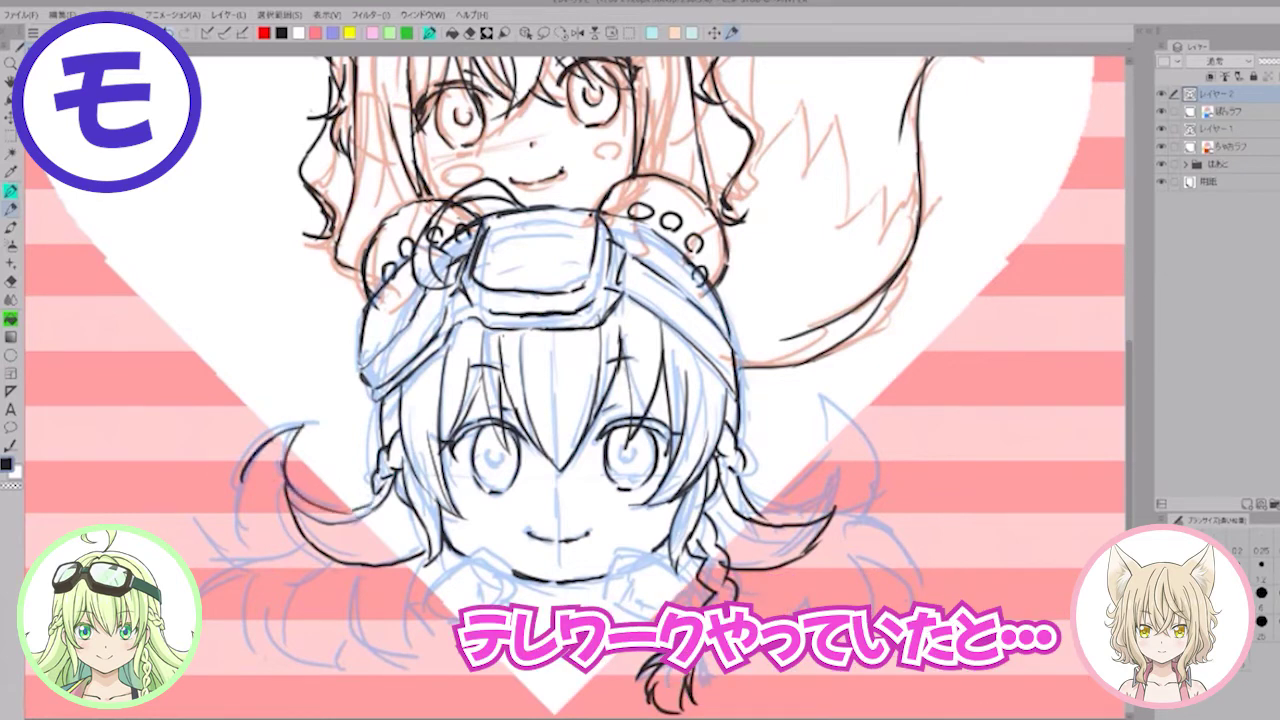
left_click_drag(242, 478, 247, 545)
mouse_move(736, 477)
left_mouse_down()
mouse_move(791, 499)
mouse_move(820, 488)
left_mouse_up()
mouse_move(836, 428)
left_mouse_down()
mouse_move(824, 484)
mouse_move(868, 476)
mouse_move(862, 530)
mouse_move(825, 553)
left_mouse_up()
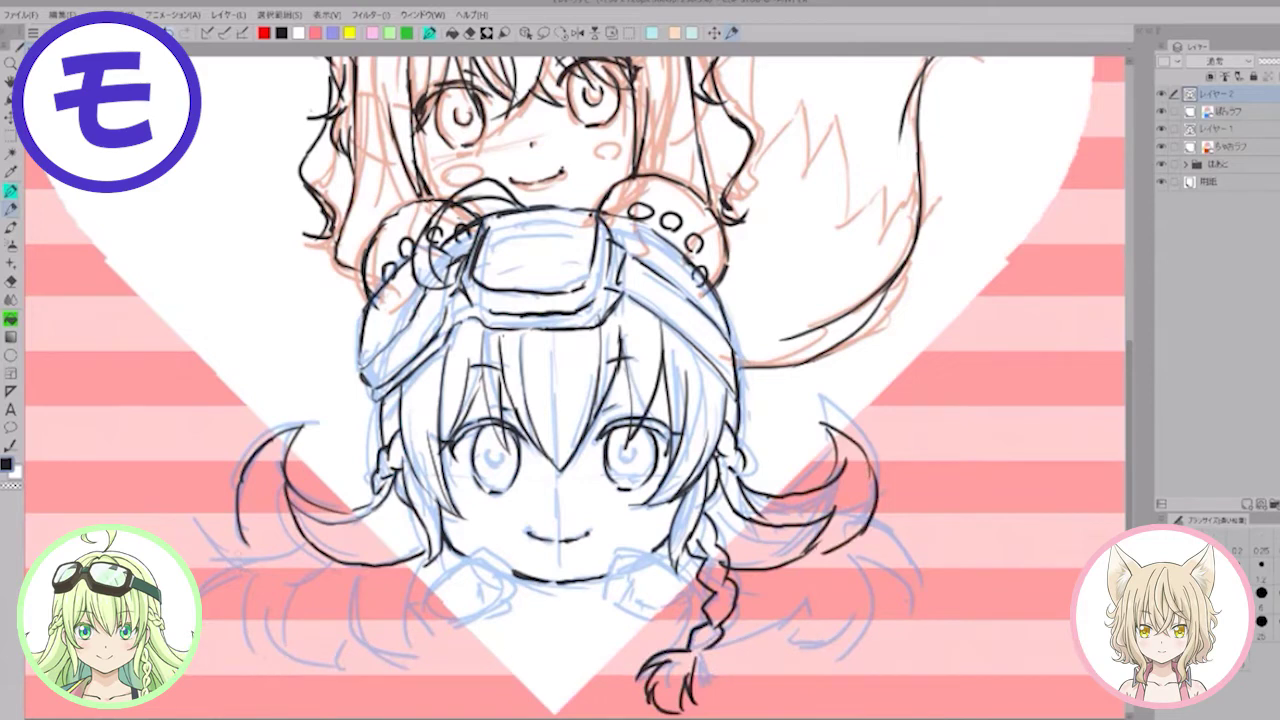
Step: Ink the lower curled hair strands beneath the outer curl on the side opposite the braid
mouse_move(247, 554)
left_mouse_down()
mouse_move(229, 567)
mouse_move(231, 631)
mouse_move(308, 545)
mouse_move(224, 640)
left_mouse_up()
left_click_drag(326, 566, 250, 628)
left_click_drag(325, 567, 335, 562)
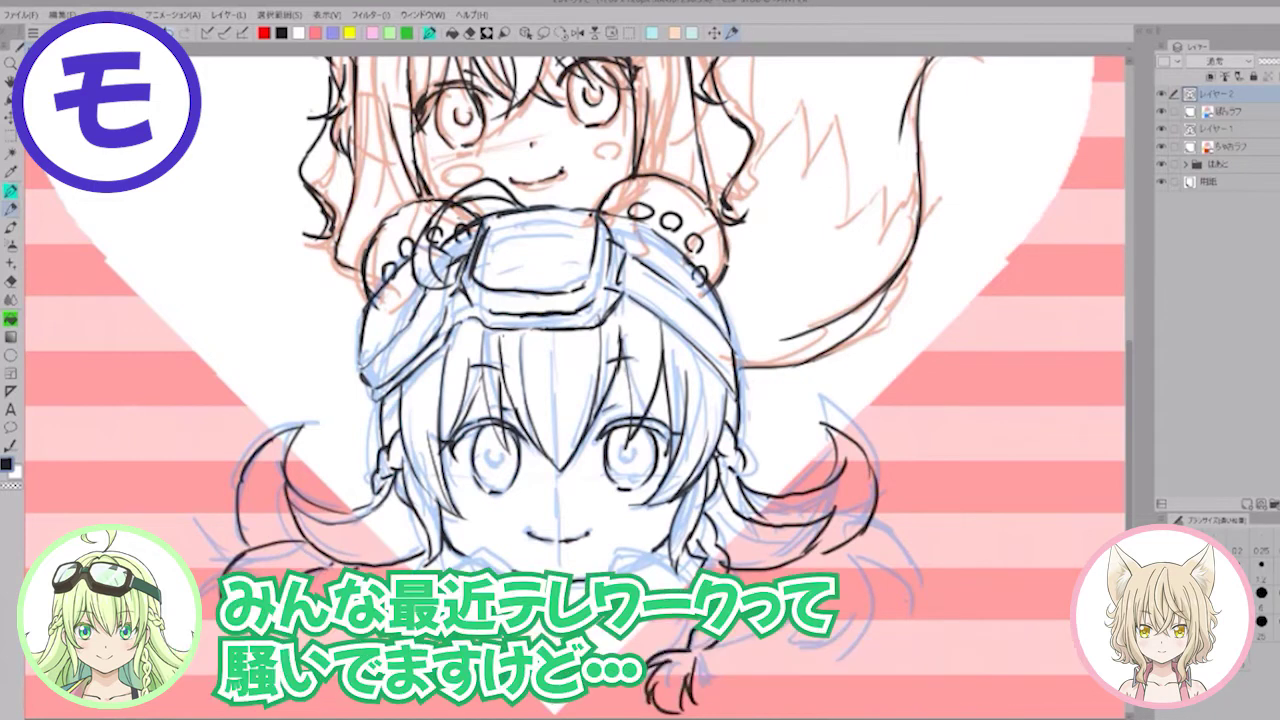
left_click_drag(430, 557, 418, 569)
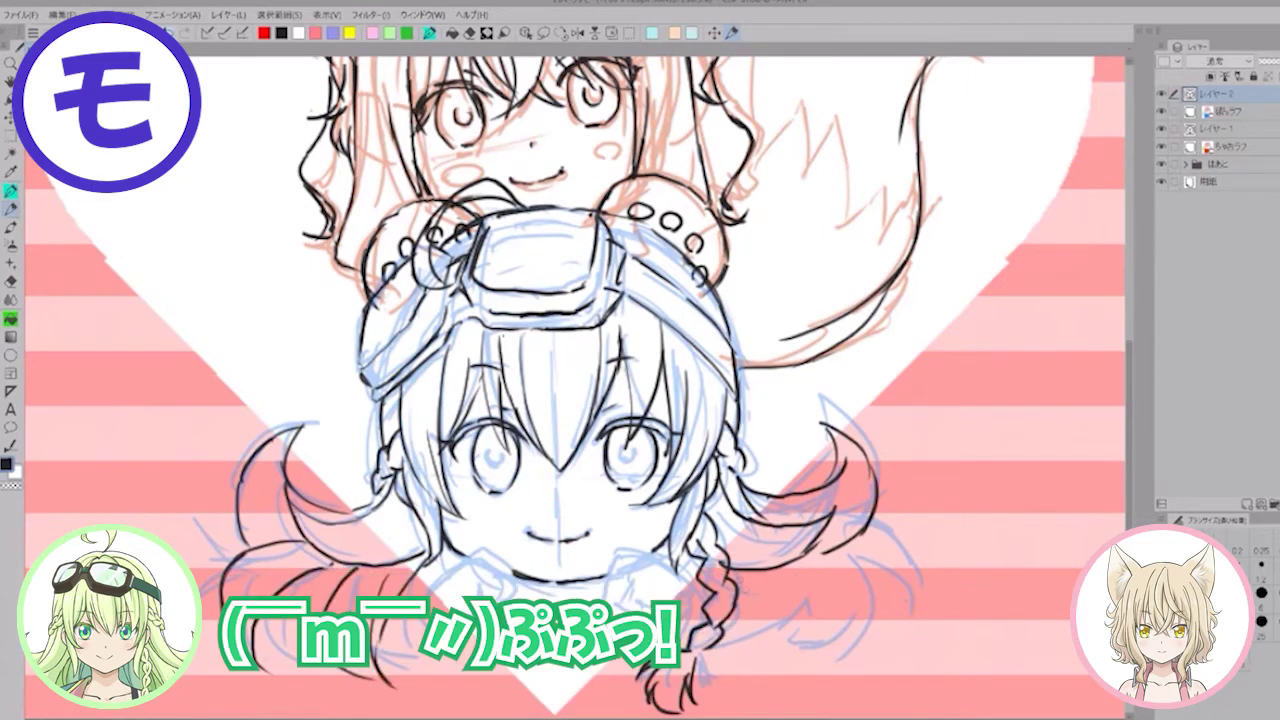
Step: Ink the lower curled hair strands on the braid side and complete the matching strand ends on the opposite side
mouse_move(738, 588)
left_mouse_down()
mouse_move(774, 634)
mouse_move(741, 679)
mouse_move(817, 638)
left_mouse_up()
mouse_move(805, 558)
left_mouse_down()
mouse_move(827, 606)
mouse_move(806, 660)
left_mouse_up()
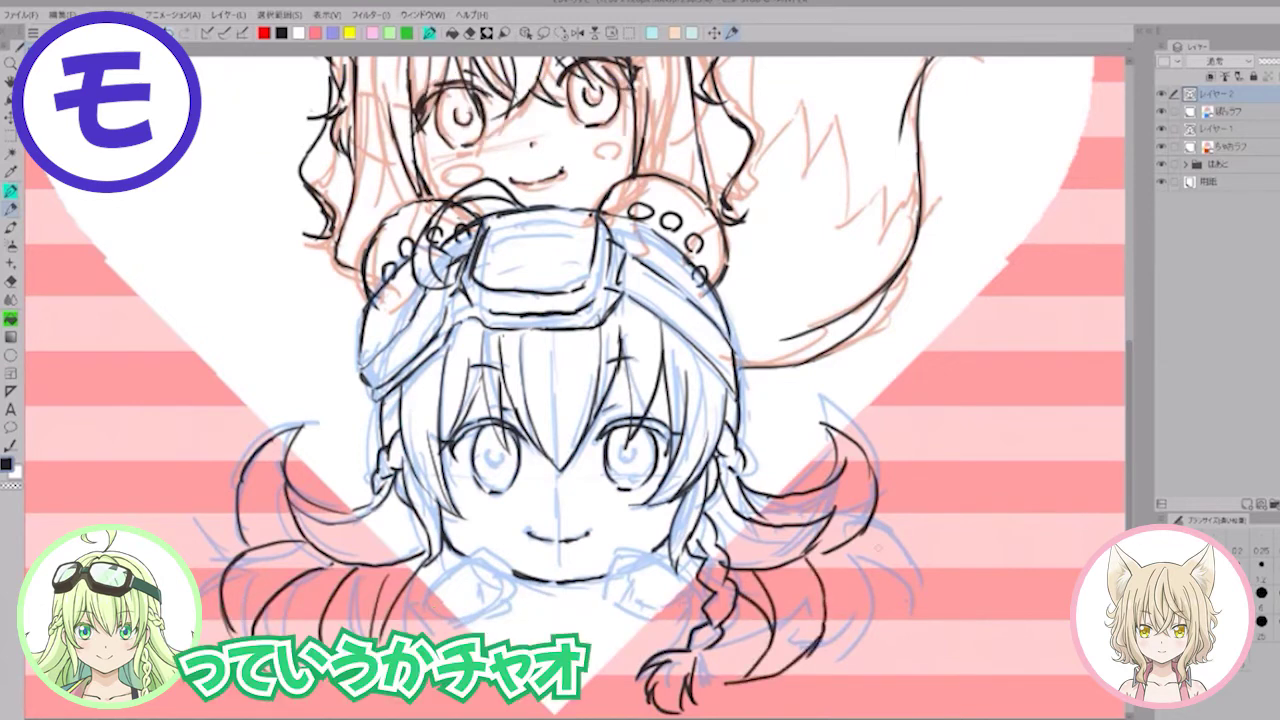
mouse_move(830, 552)
left_mouse_down()
mouse_move(898, 586)
mouse_move(858, 655)
mouse_move(915, 646)
mouse_move(824, 654)
left_mouse_up()
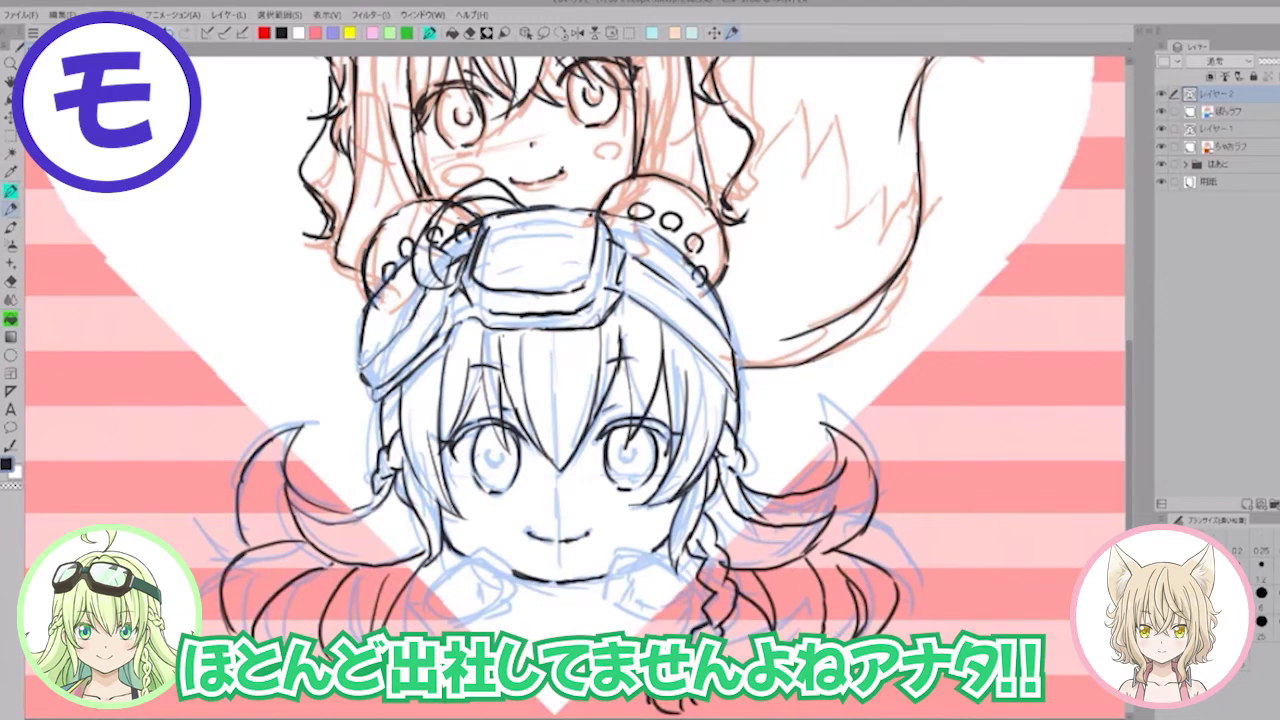
left_click_drag(332, 562, 297, 634)
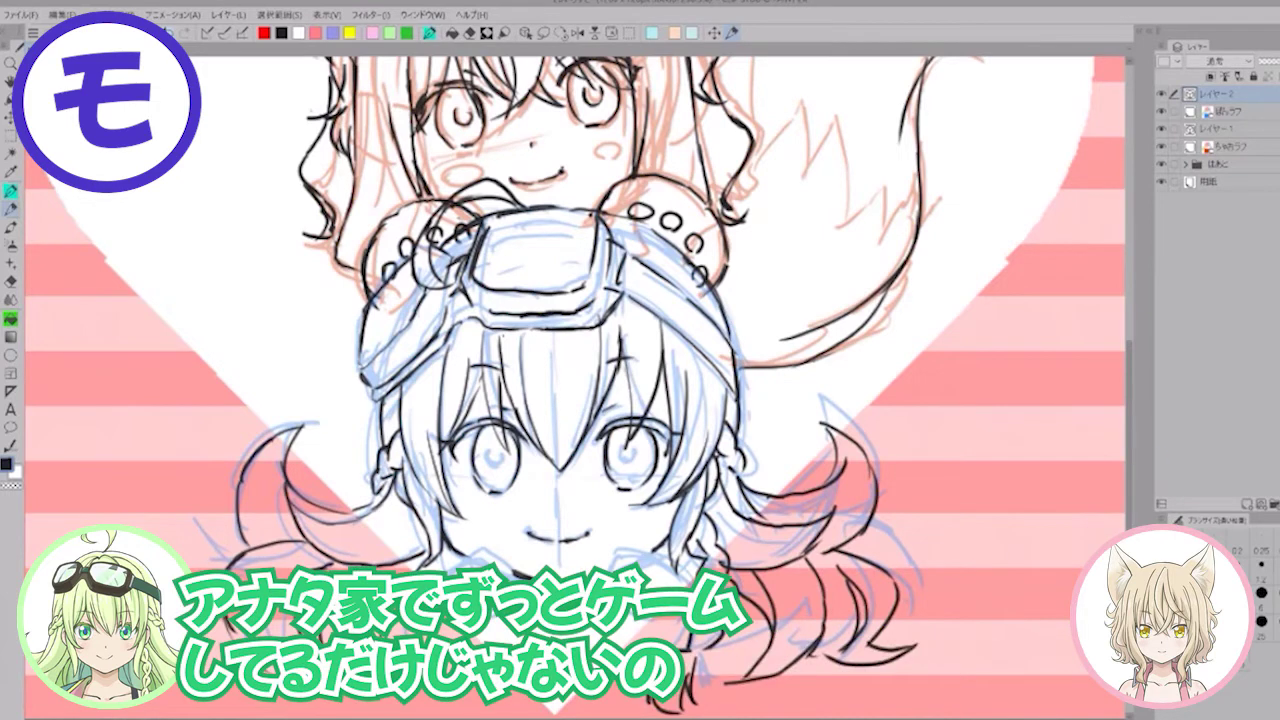
Step: Ink the goggled girl's two small fists resting beneath her chin on either side of the jaw
mouse_move(450, 558)
left_mouse_down()
mouse_move(428, 590)
mouse_move(434, 614)
mouse_move(486, 613)
left_mouse_up()
mouse_move(482, 553)
left_mouse_down()
mouse_move(515, 581)
mouse_move(495, 600)
left_mouse_up()
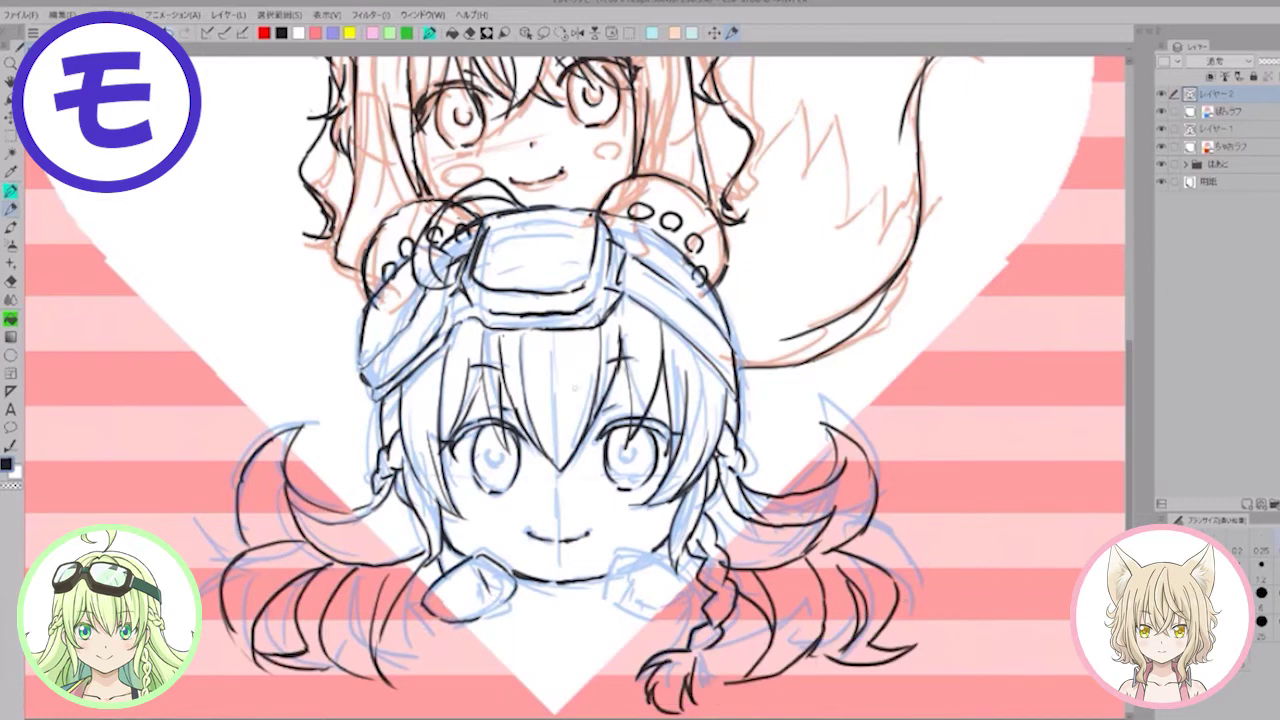
mouse_move(479, 615)
left_mouse_down()
mouse_move(507, 601)
mouse_move(483, 615)
left_mouse_up()
mouse_move(630, 558)
left_mouse_down()
mouse_move(604, 585)
mouse_move(628, 605)
mouse_move(603, 582)
mouse_move(608, 570)
mouse_move(658, 616)
mouse_move(648, 558)
mouse_move(692, 588)
mouse_move(698, 606)
mouse_move(685, 615)
left_mouse_up()
left_click_drag(605, 595, 640, 617)
Step: Ink the pupil details in the goggled girl's eyes and touch up her bangs
mouse_move(474, 468)
left_mouse_down()
mouse_move(485, 490)
mouse_move(487, 466)
mouse_move(505, 455)
mouse_move(504, 466)
left_mouse_up()
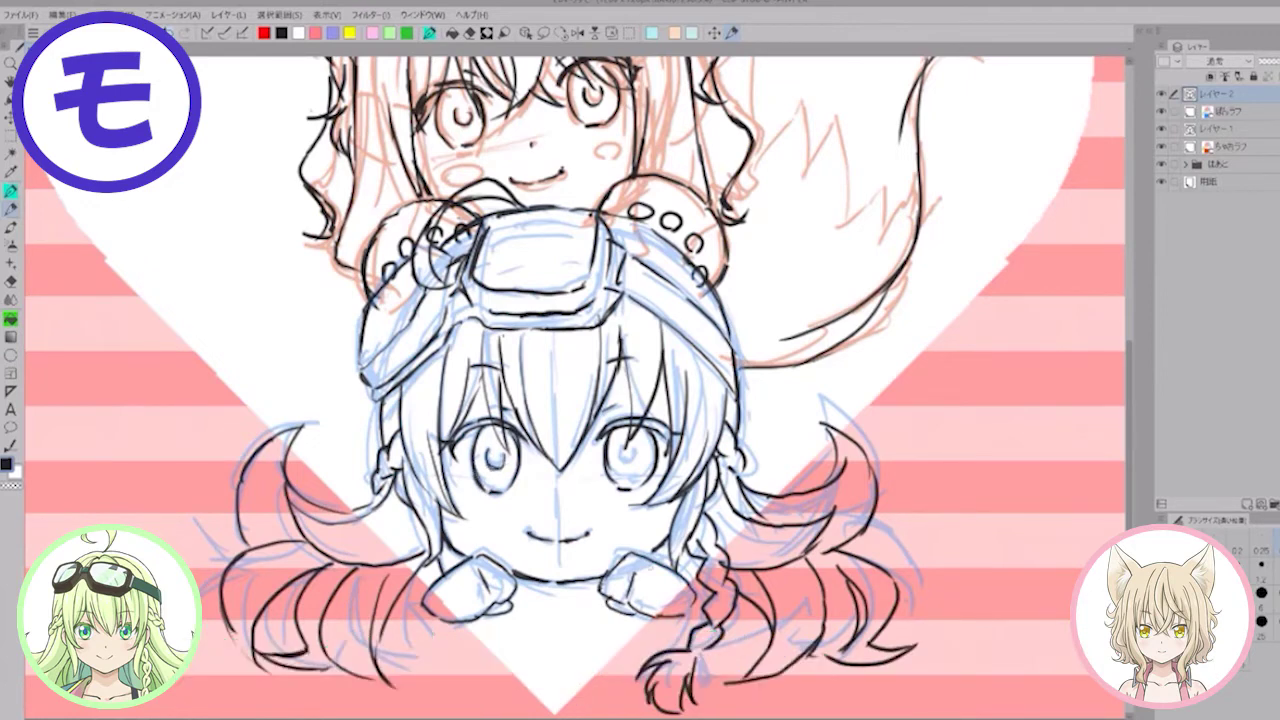
mouse_move(624, 448)
left_mouse_down()
mouse_move(626, 466)
mouse_move(640, 456)
left_mouse_up()
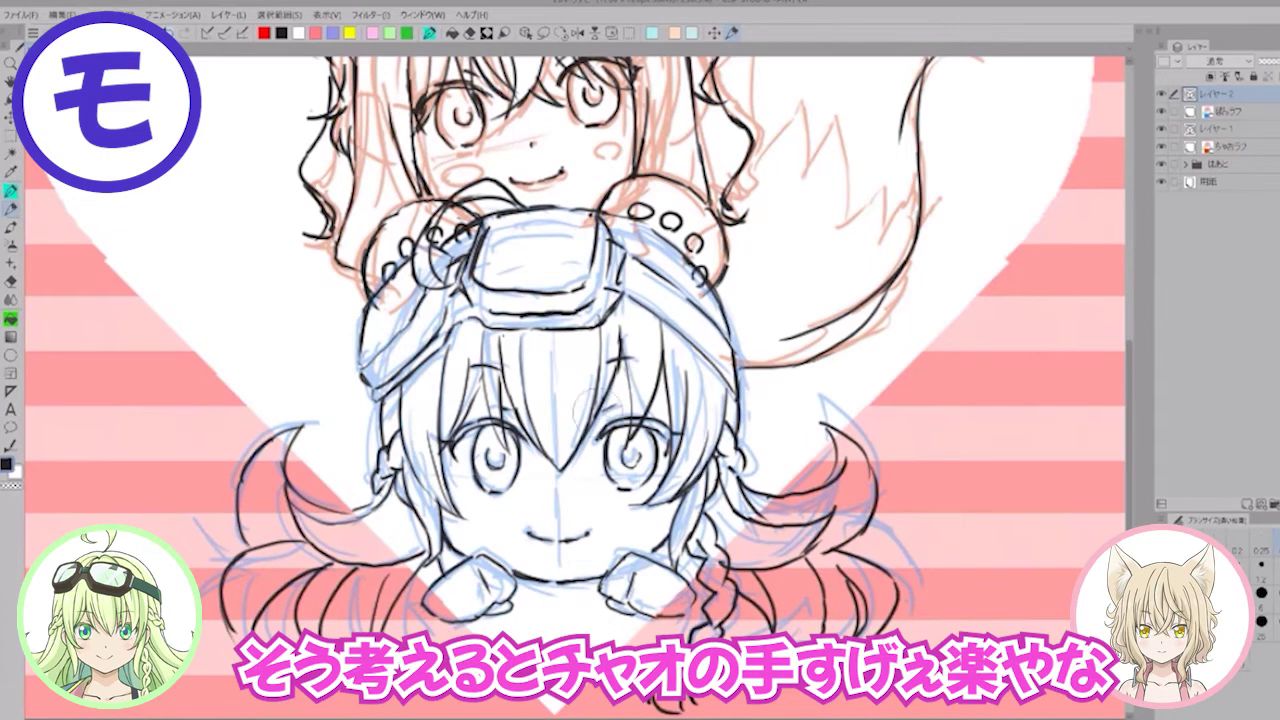
mouse_move(606, 428)
left_mouse_down()
mouse_move(575, 451)
mouse_move(585, 435)
left_mouse_up()
mouse_move(498, 330)
left_mouse_down()
mouse_move(501, 360)
mouse_move(482, 364)
mouse_move(481, 385)
mouse_move(503, 380)
mouse_move(478, 391)
left_mouse_up()
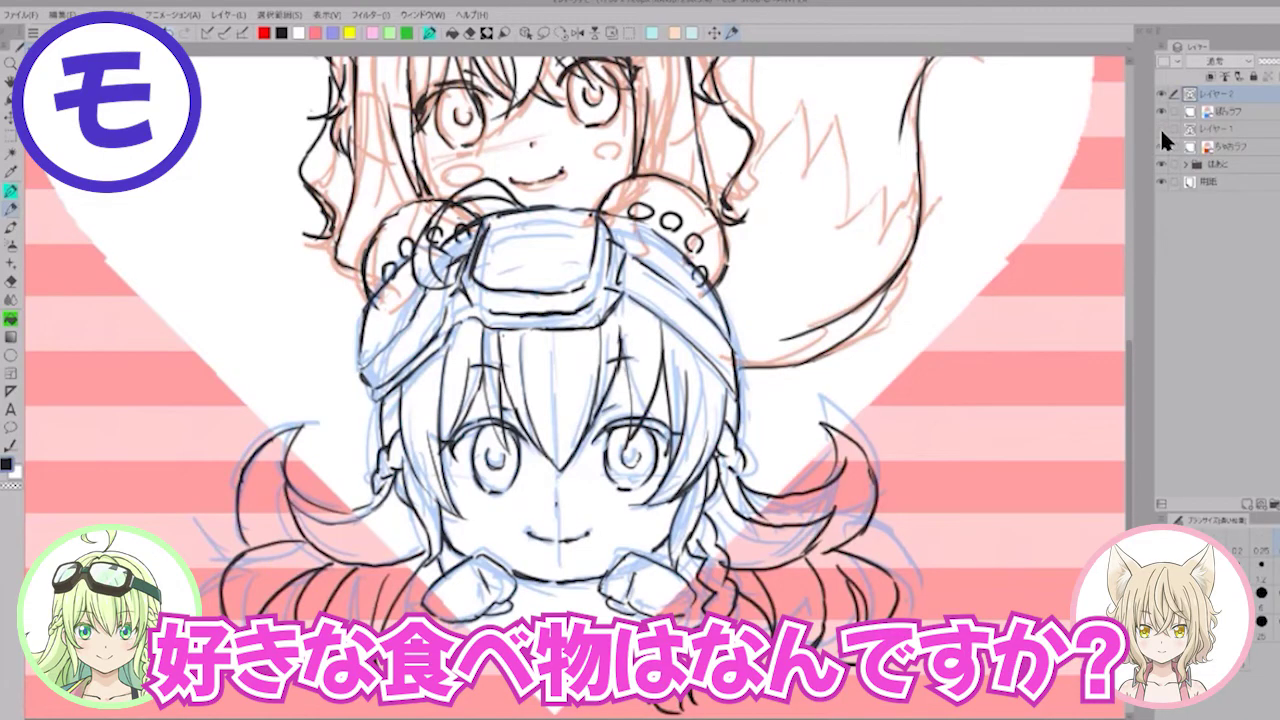
Step: Toggle the visibility of レイヤー 1 to check which line art it holds
left_click(1160, 127)
left_click(1160, 127)
left_click(1160, 127)
left_click(1160, 127)
left_click(1166, 128)
left_click(1166, 128)
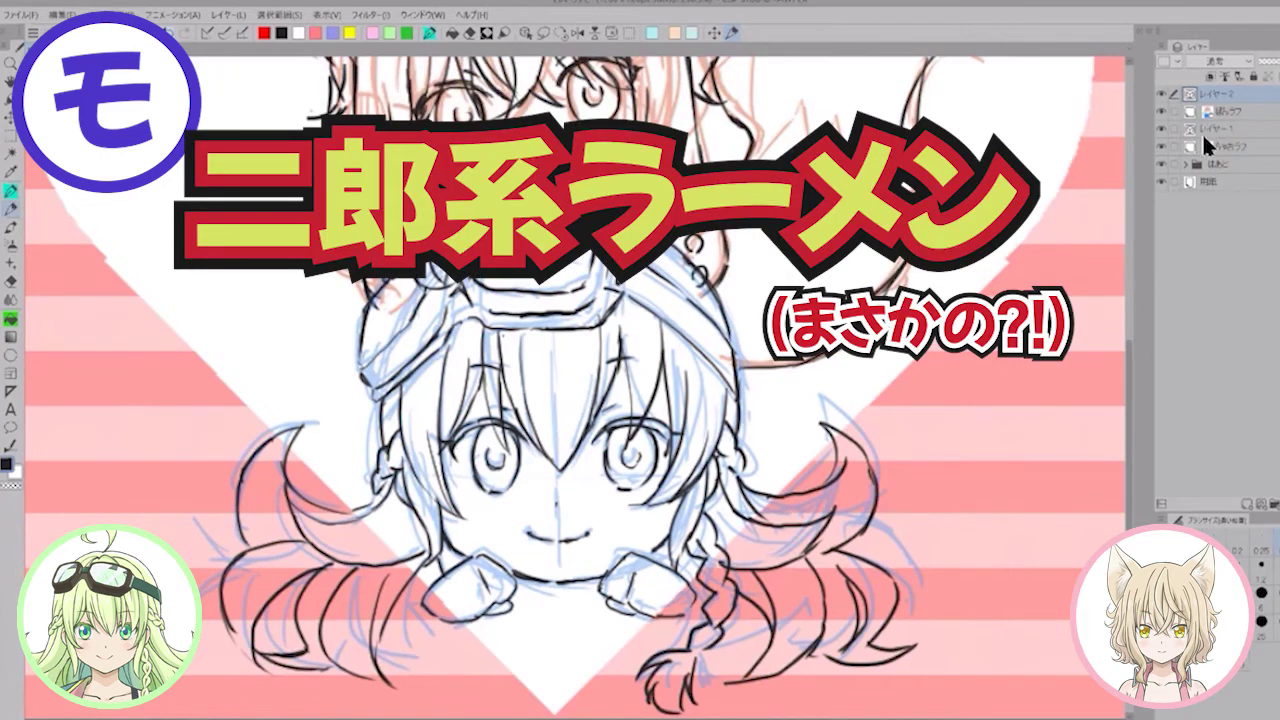
left_click(1206, 129)
left_click(1260, 96)
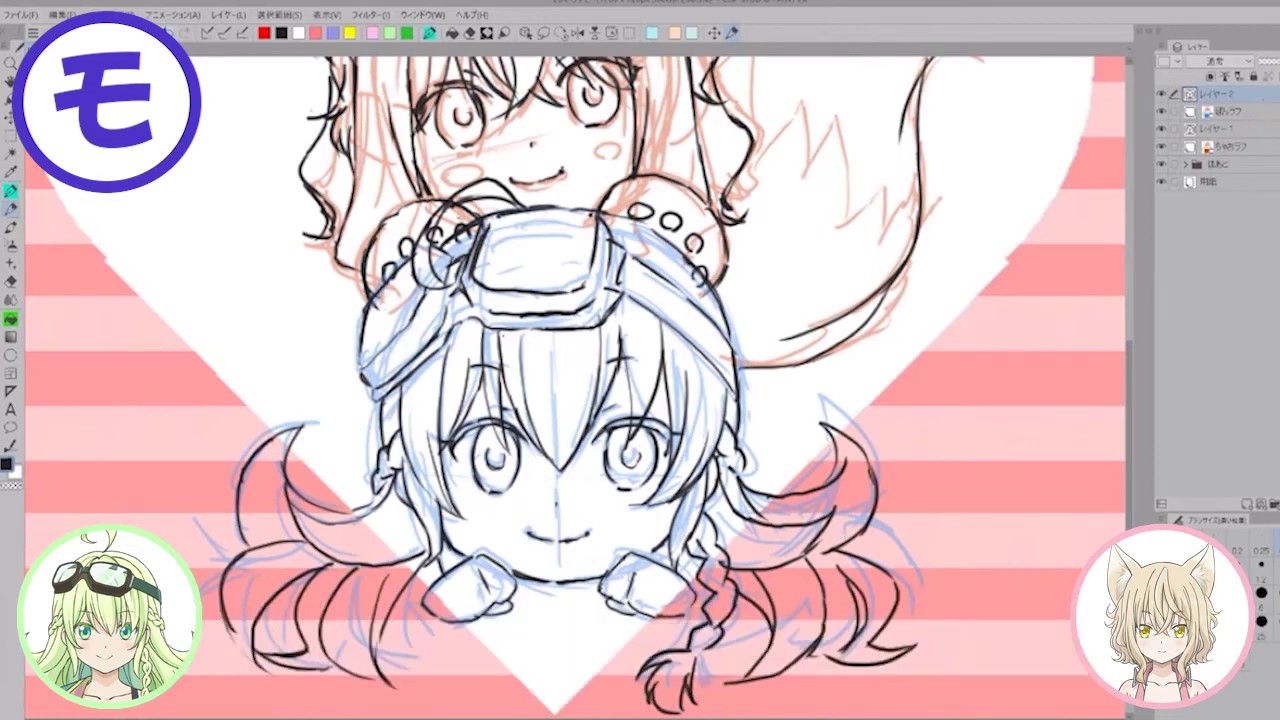
Step: Select レイヤー 1 and hide and show the two rough sketch layers to check the clean line art
left_click(1258, 128)
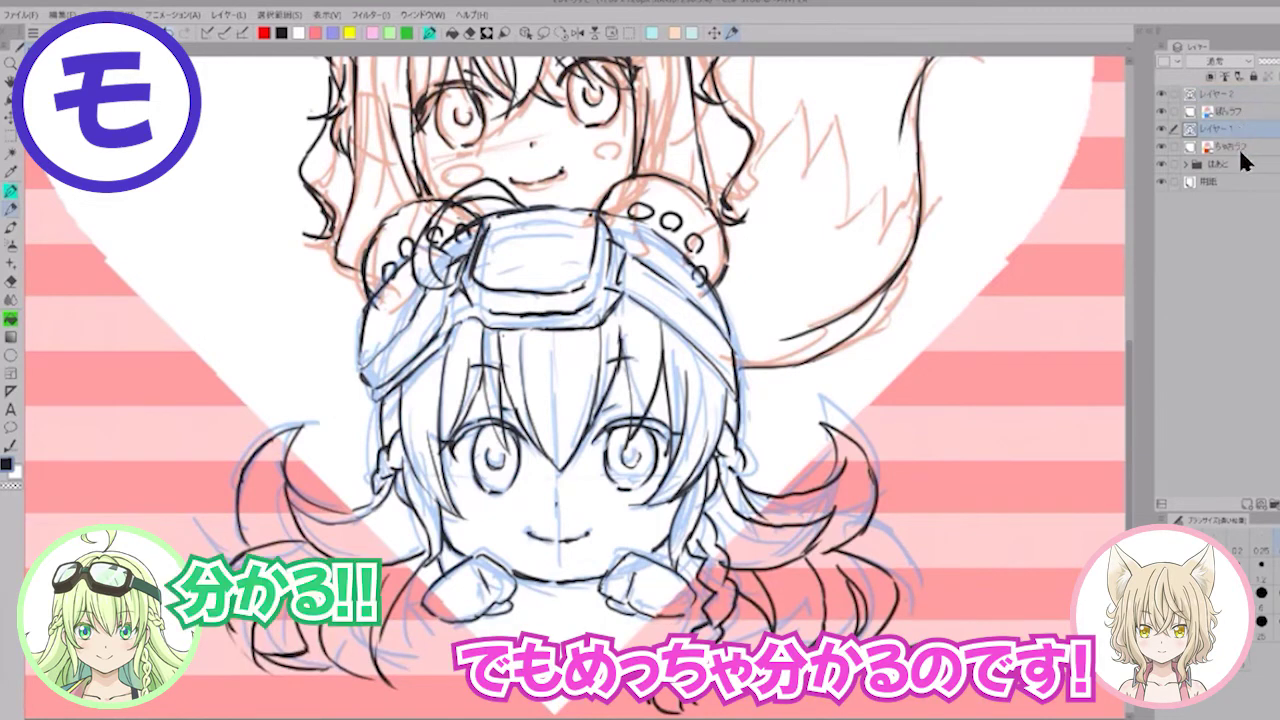
left_click(1162, 148)
left_click(1161, 111)
left_click(1161, 111)
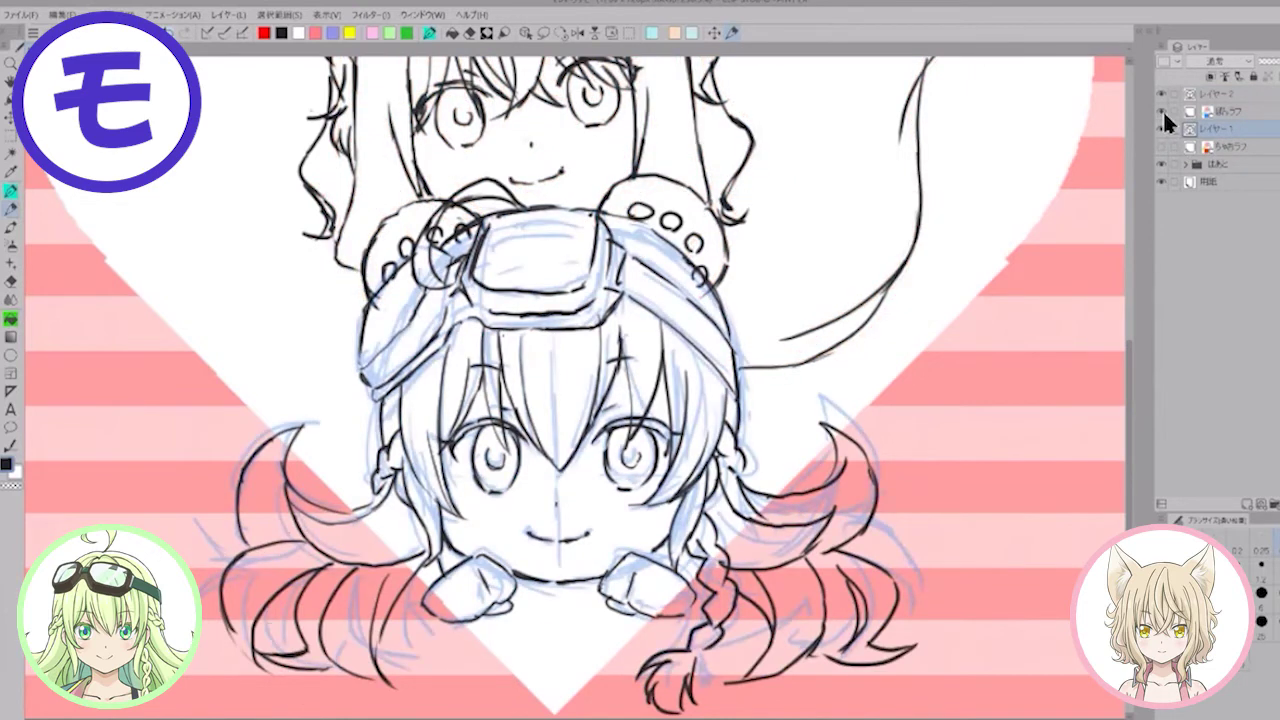
left_click(1163, 111)
left_click_drag(1161, 111, 1162, 148)
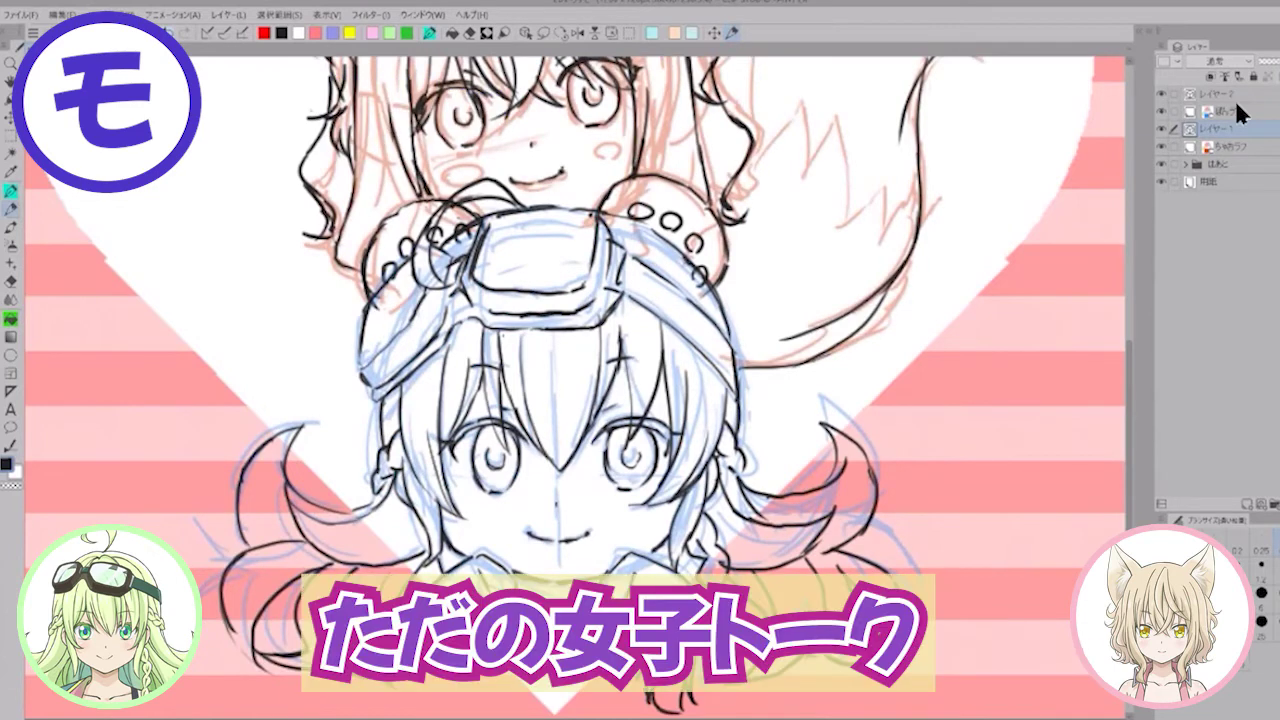
Step: Add two new layers, placing one directly beneath レイヤー 1 and the other directly beneath レイヤー 2
left_click(1247, 503)
left_click(1247, 503)
left_click(1250, 148)
left_click_drag(1250, 165, 1253, 178)
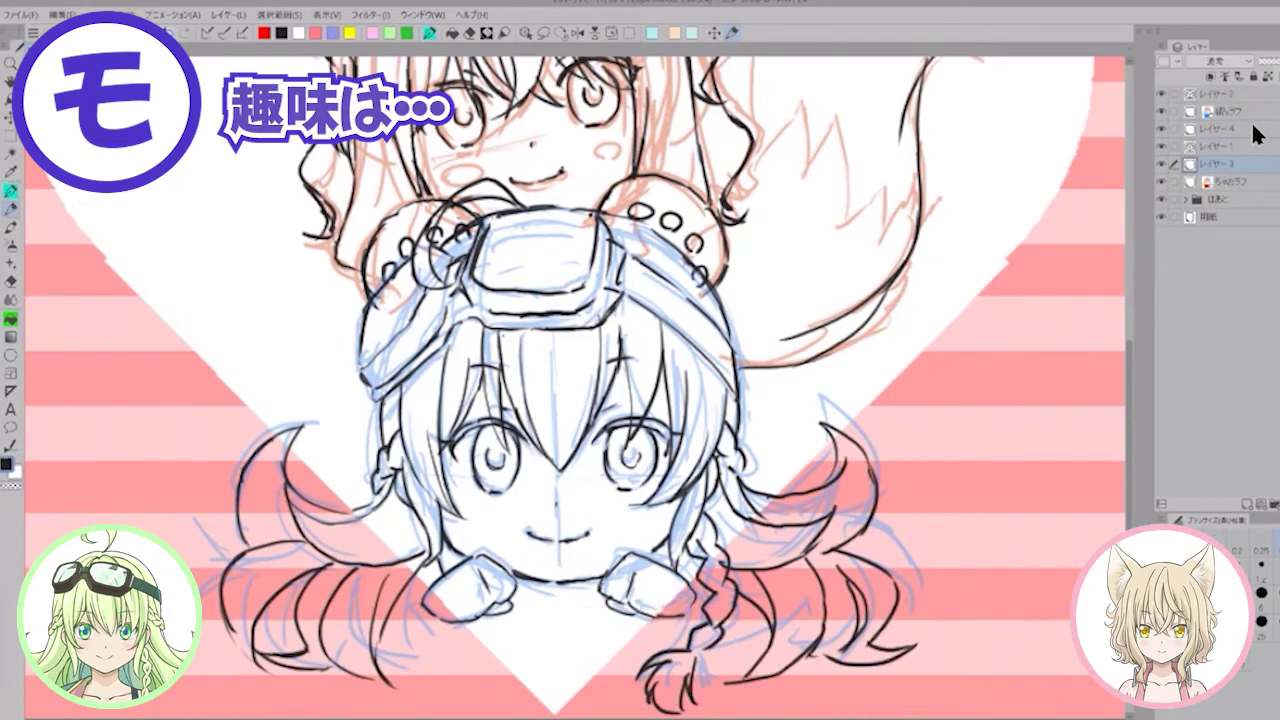
left_click(1252, 129)
left_click_drag(1252, 130, 1254, 104)
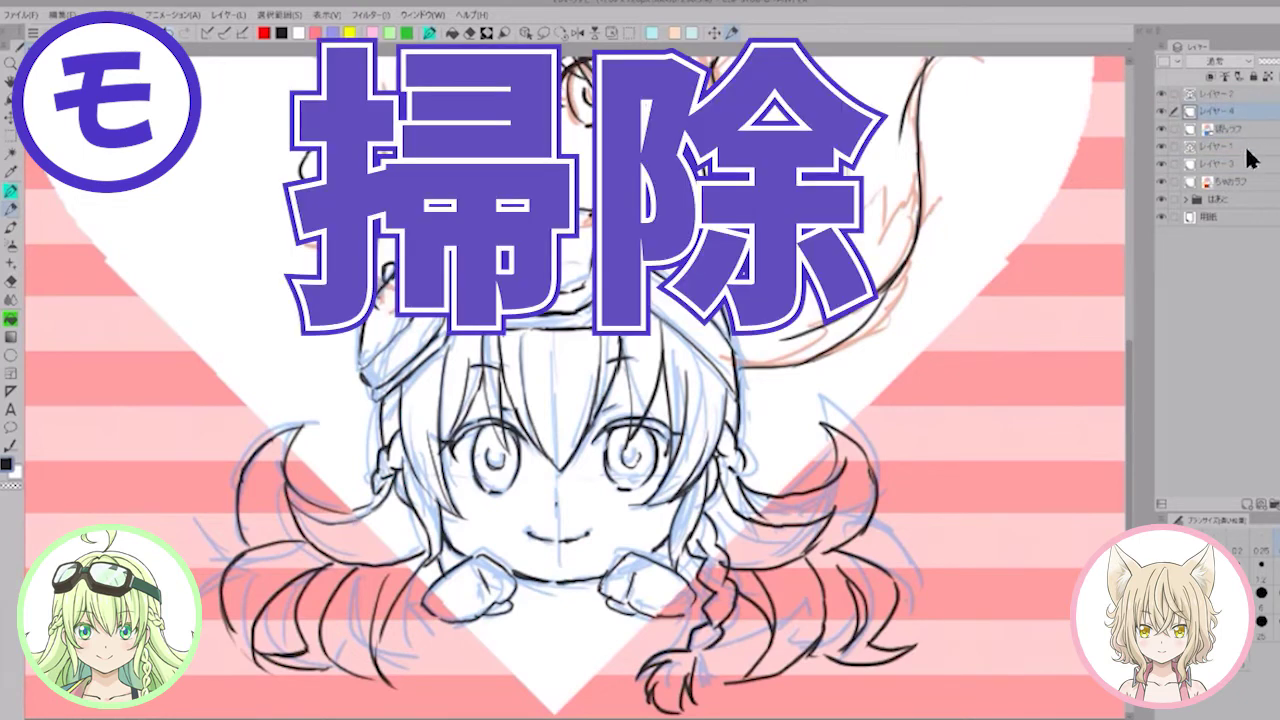
Step: Draw the goggled girl's eye highlights, cheek ovals and goggle lens reflections in red on the new layer beneath her line art
left_click(1250, 164)
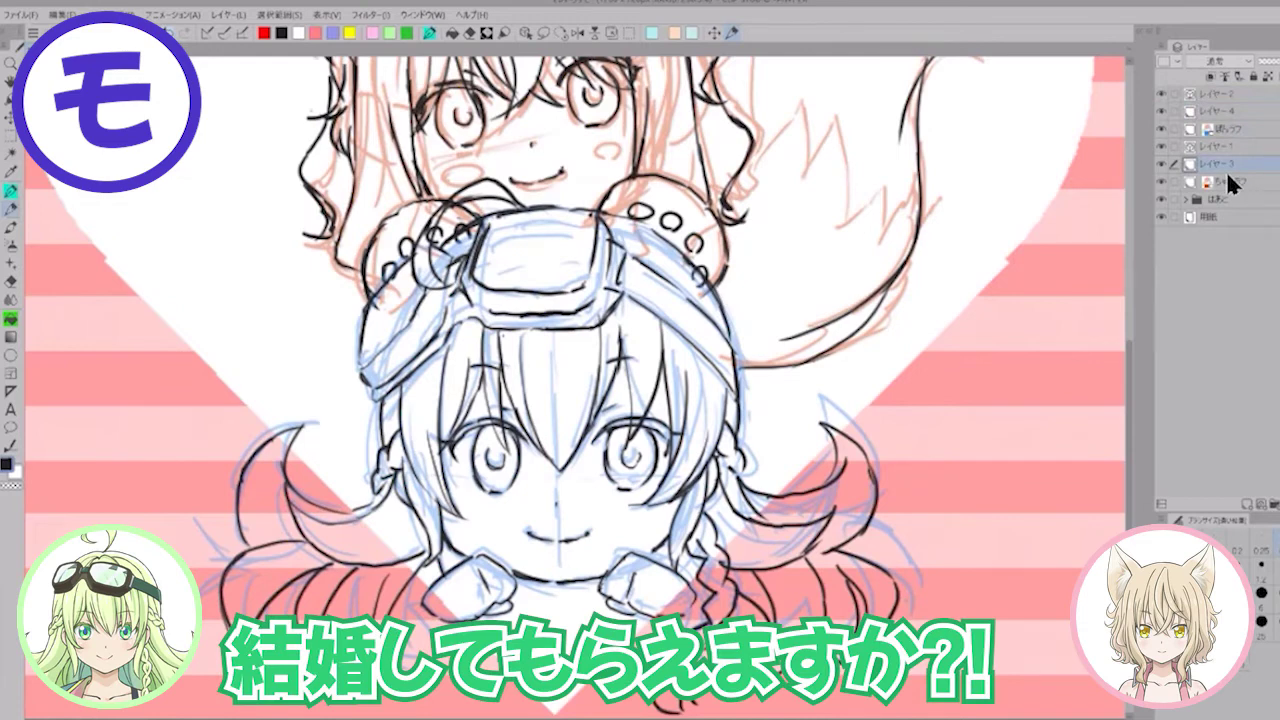
left_click(1248, 147)
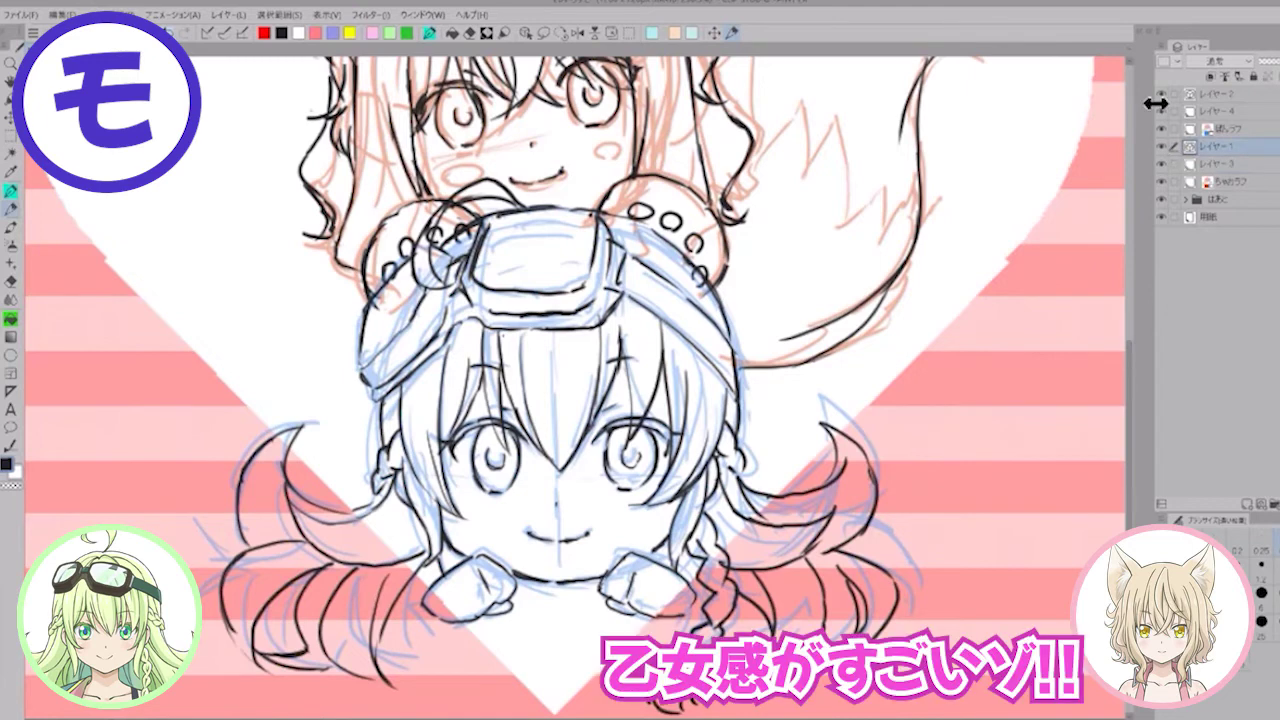
left_click(1160, 92)
left_click(1161, 92)
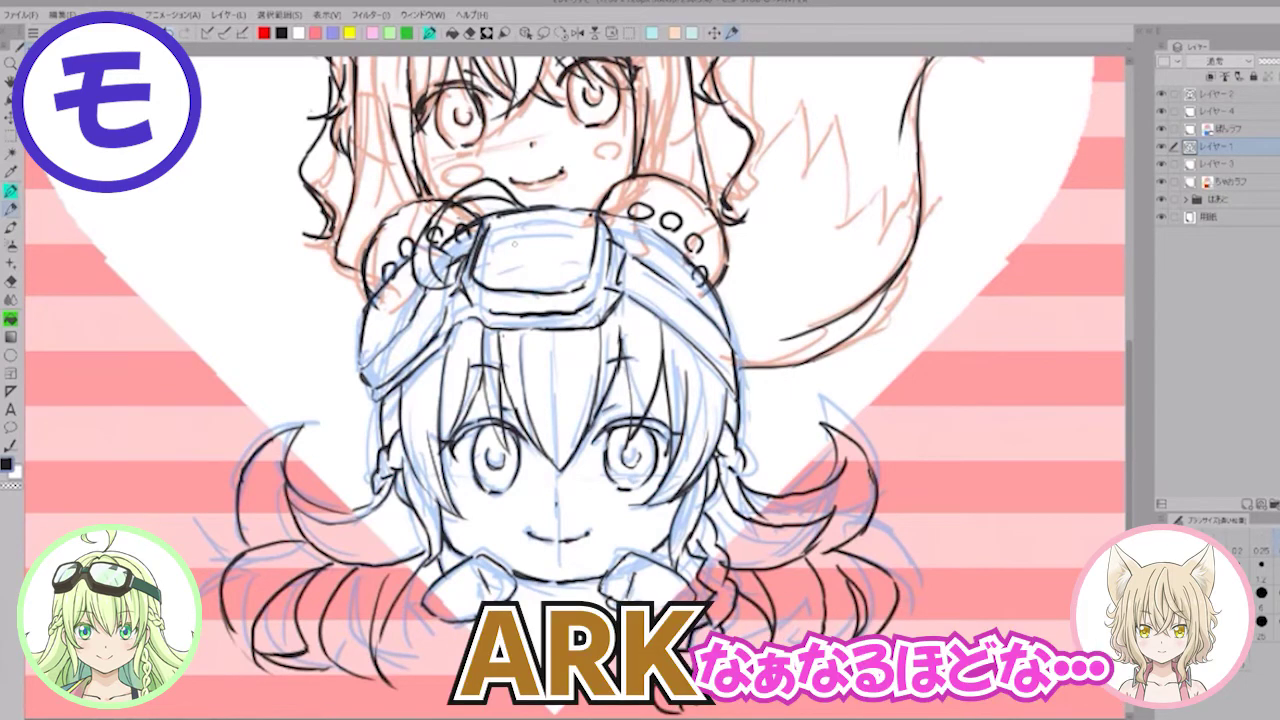
left_click(1238, 96)
left_click(1234, 112)
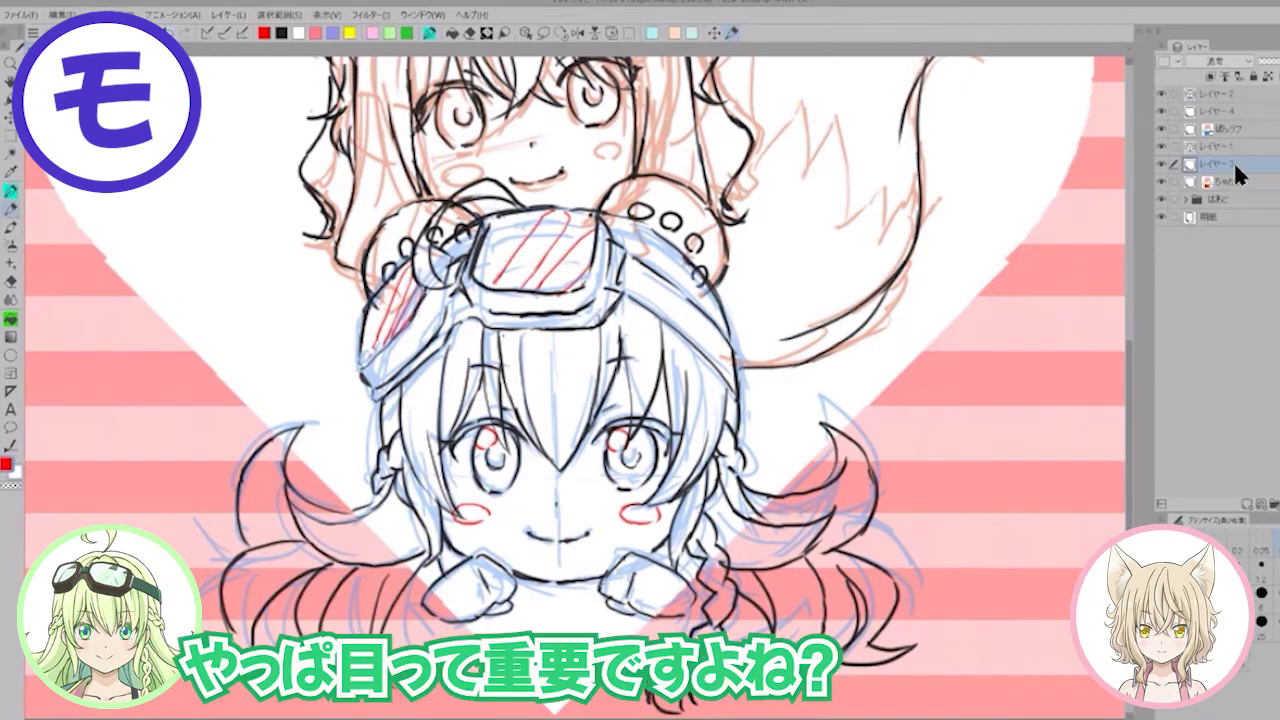
Step: Draw the fox-eared girl's eye highlights and cheek ovals in red on the new layer beneath her line art
left_click_drag(1228, 160, 1266, 180)
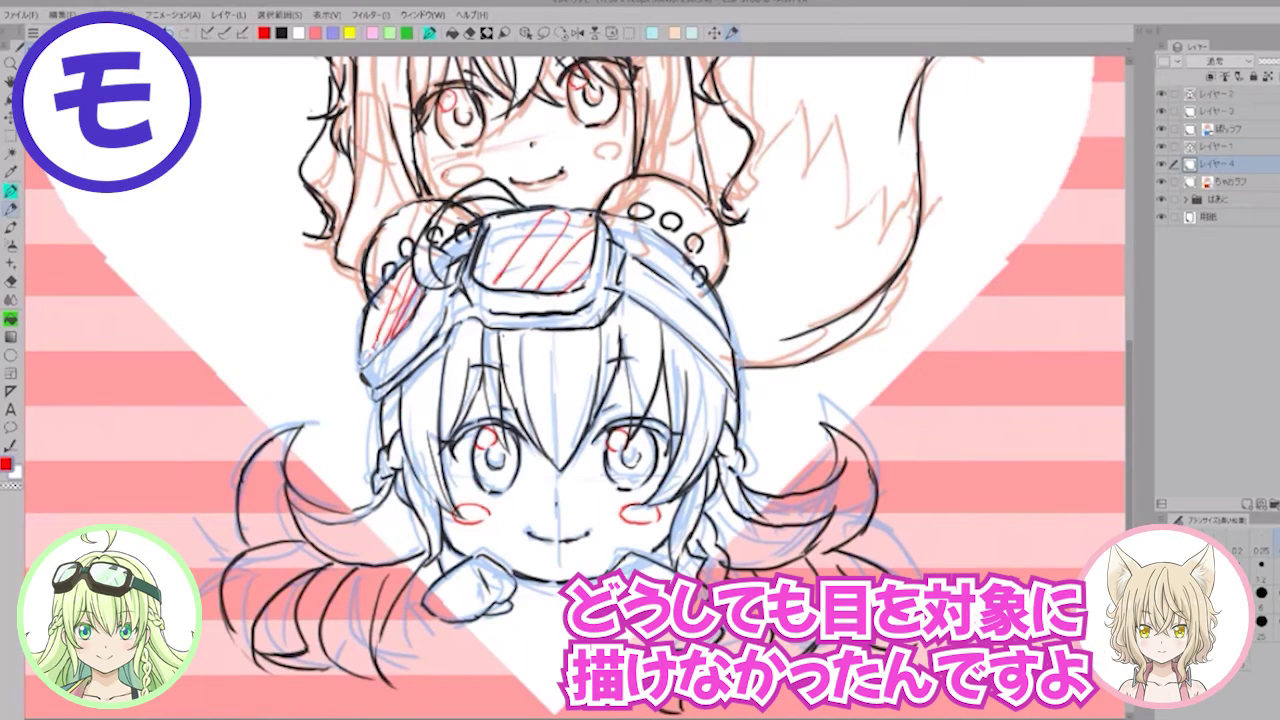
left_click_drag(472, 165, 452, 182)
mouse_move(595, 147)
left_mouse_down()
mouse_move(621, 132)
mouse_move(594, 151)
mouse_move(619, 149)
left_mouse_up()
left_click_drag(613, 131, 621, 147)
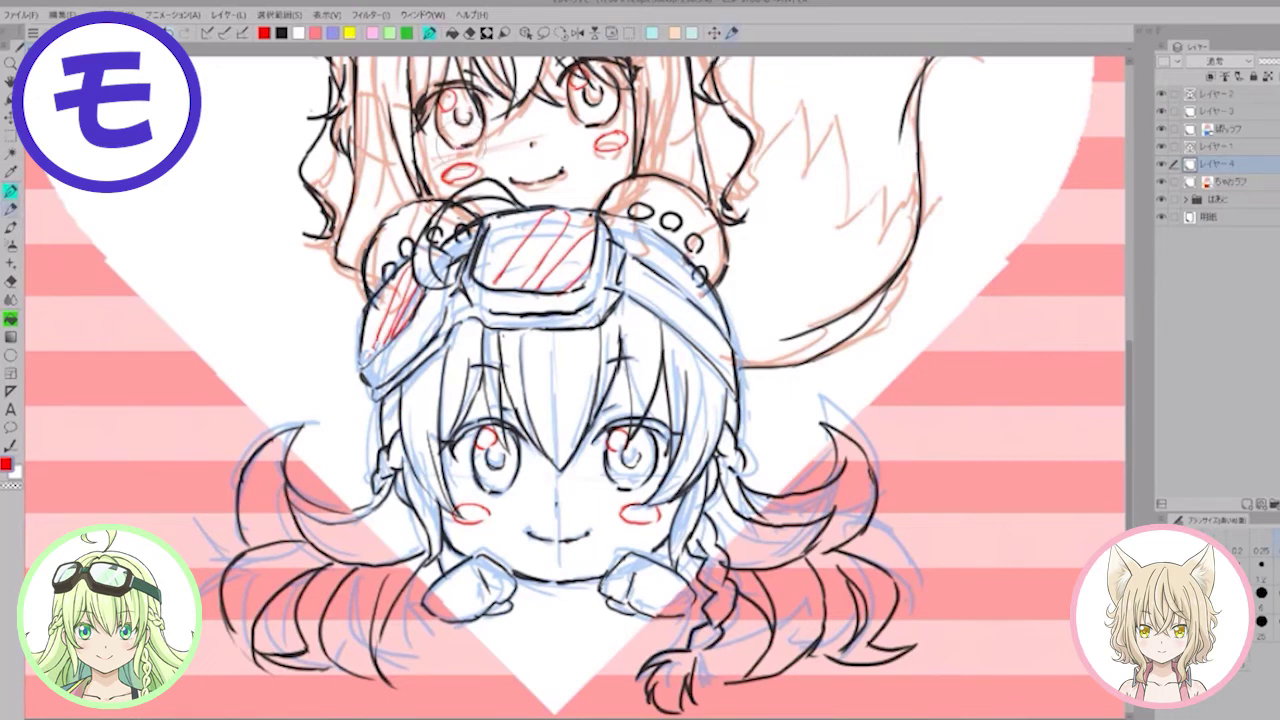
Step: Switch back to レイヤー 1 with black as the drawing colour and check its line art against the rough sketch
left_click(1191, 147)
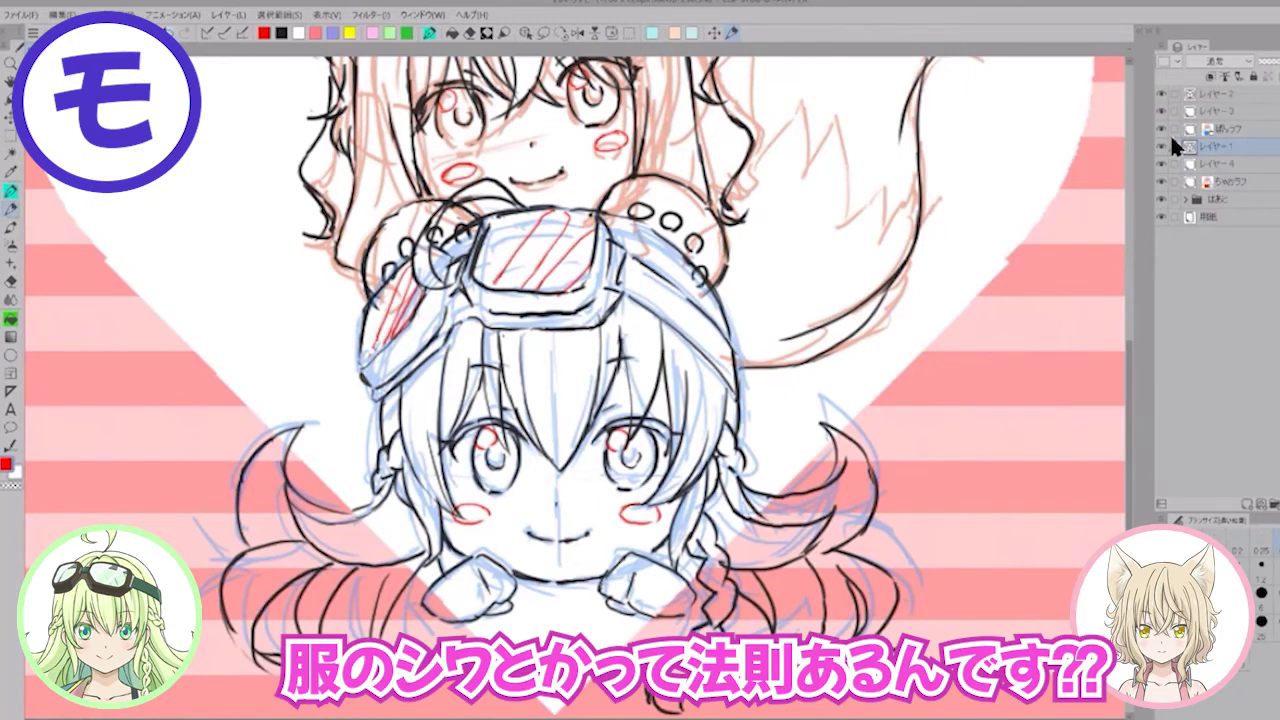
left_click(282, 33)
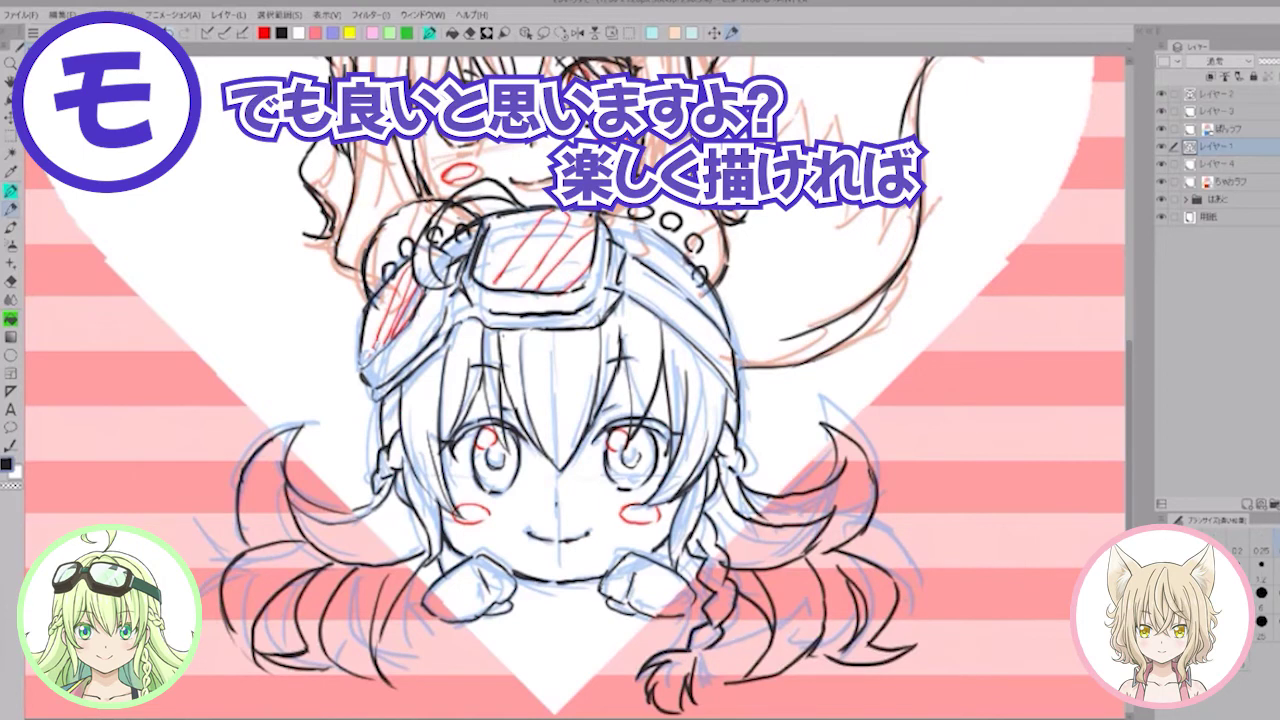
left_click_drag(428, 238, 408, 353)
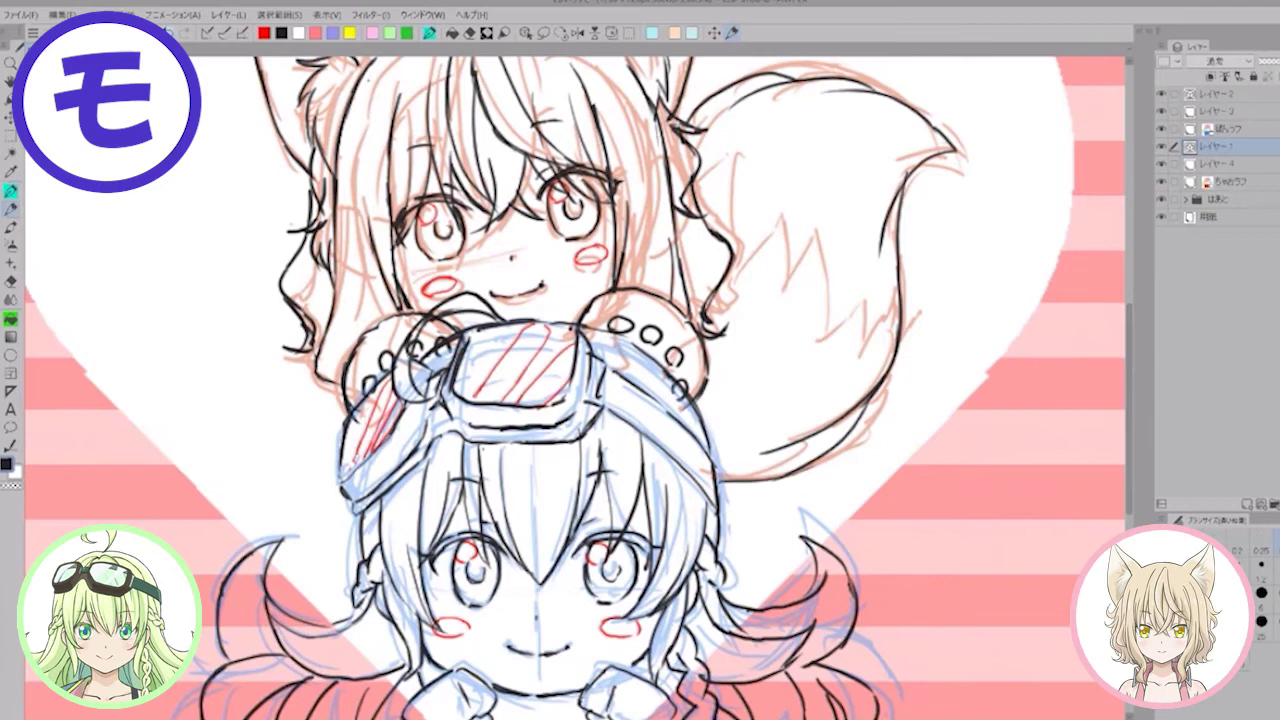
left_click(1160, 147)
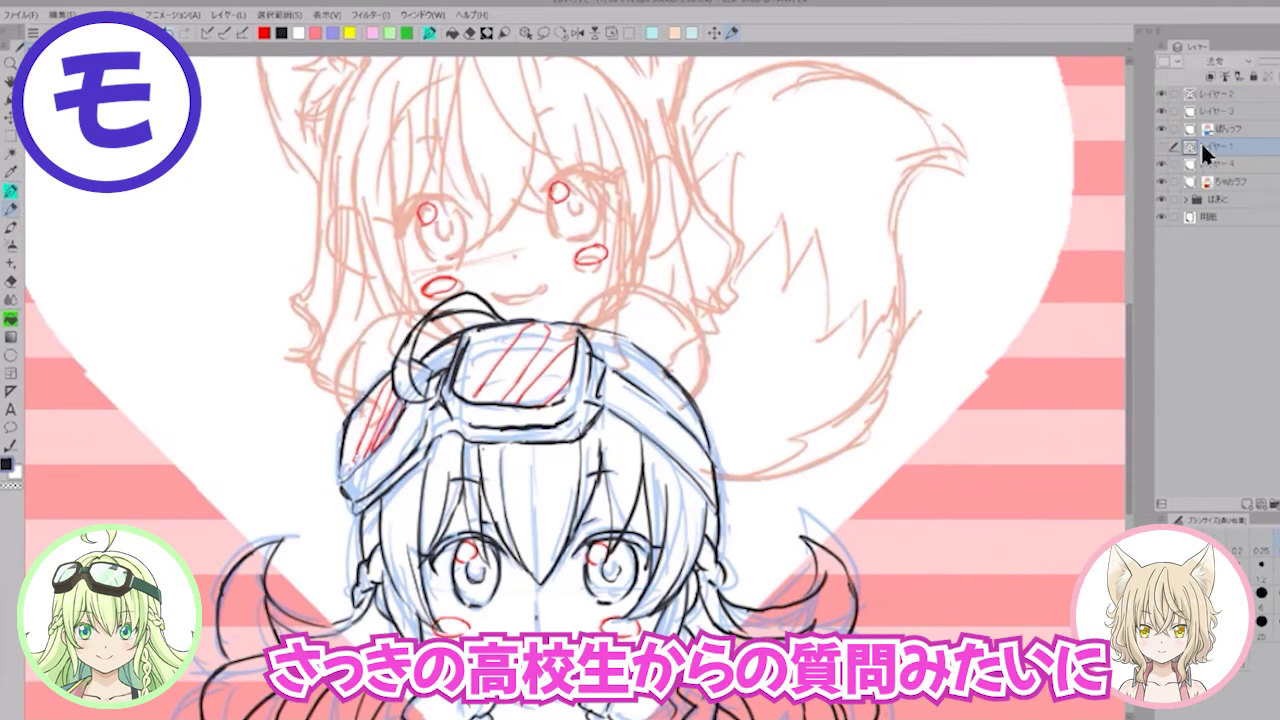
left_click(1163, 146)
Step: Redraw the fox-eared girl's lower side hair curls in black on both sides of her face
mouse_move(274, 277)
left_mouse_down()
mouse_move(284, 287)
mouse_move(305, 202)
mouse_move(318, 231)
mouse_move(294, 303)
mouse_move(297, 356)
mouse_move(318, 368)
left_mouse_up()
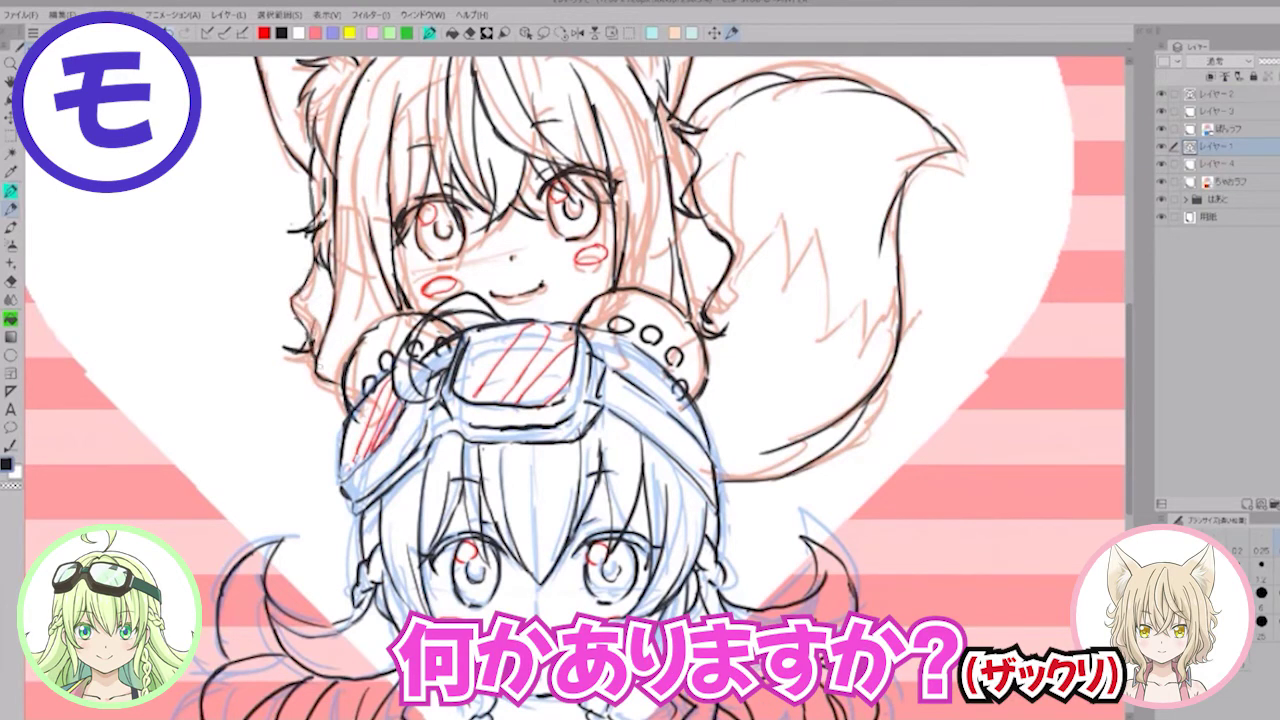
left_click_drag(733, 284, 727, 324)
key("ctrl+z")
key("ctrl+z")
key("ctrl+z")
left_click_drag(721, 277, 716, 326)
left_click_drag(710, 318, 734, 328)
left_click_drag(694, 256, 705, 361)
left_click_drag(371, 335, 391, 319)
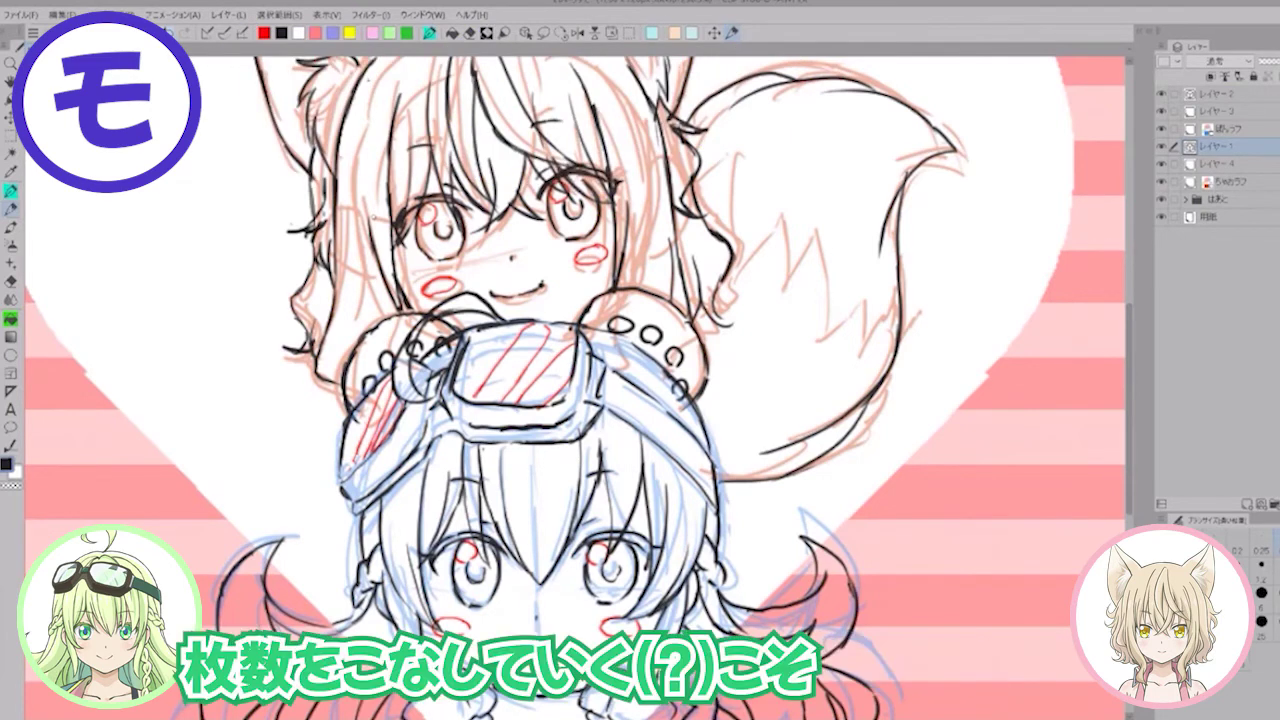
left_click_drag(504, 205, 517, 281)
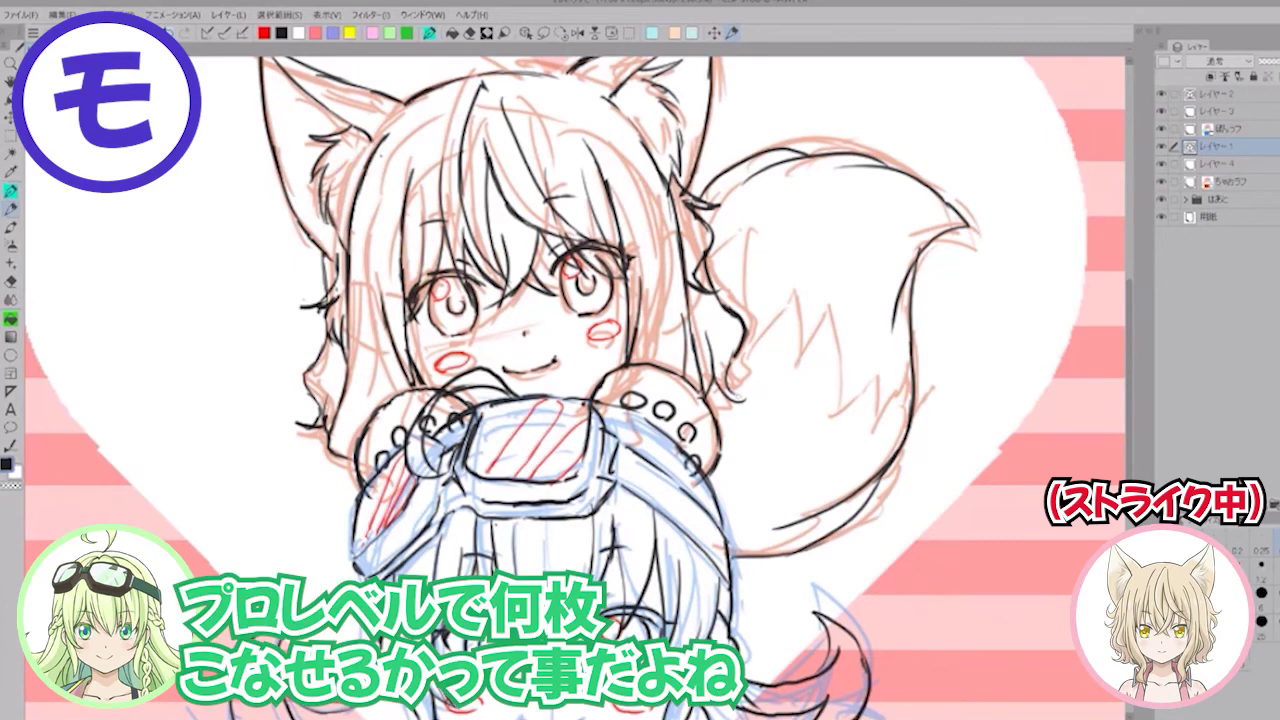
mouse_move(730, 393)
left_mouse_down()
mouse_move(748, 396)
mouse_move(741, 353)
left_mouse_up()
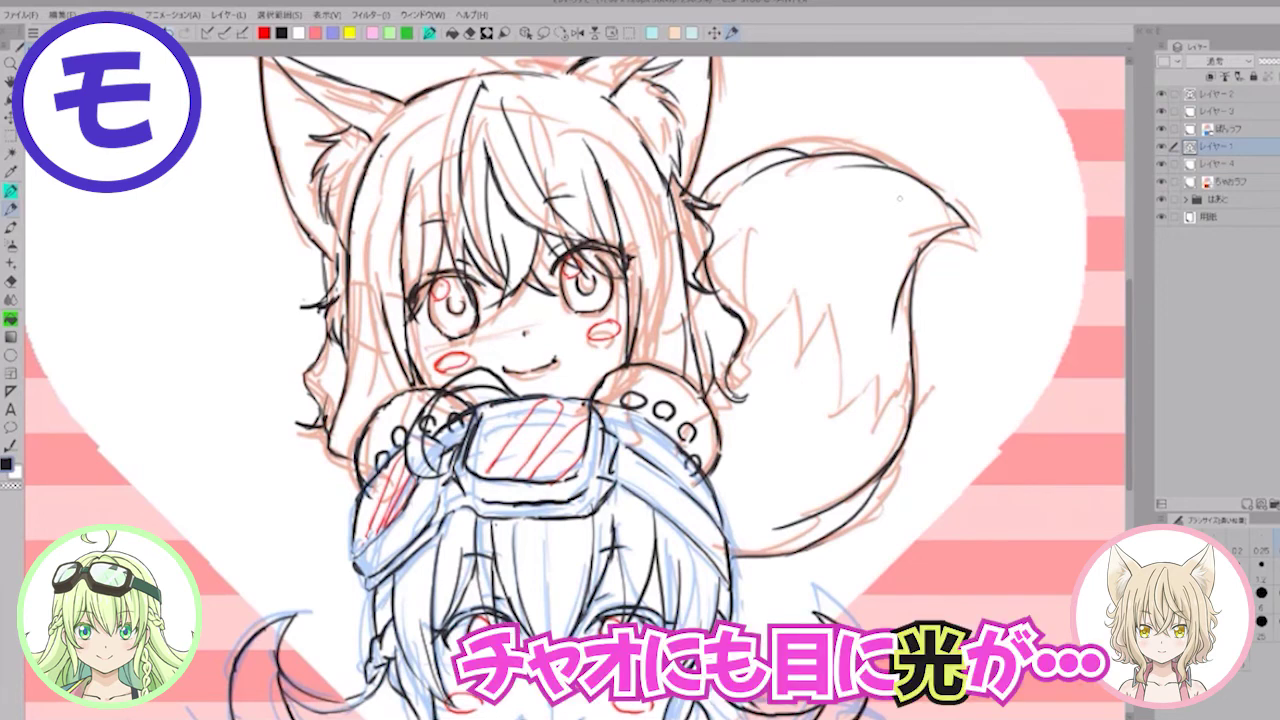
Step: Hide both rough sketch layers and review the line art of the two characters over the whole canvas
left_click(1161, 180)
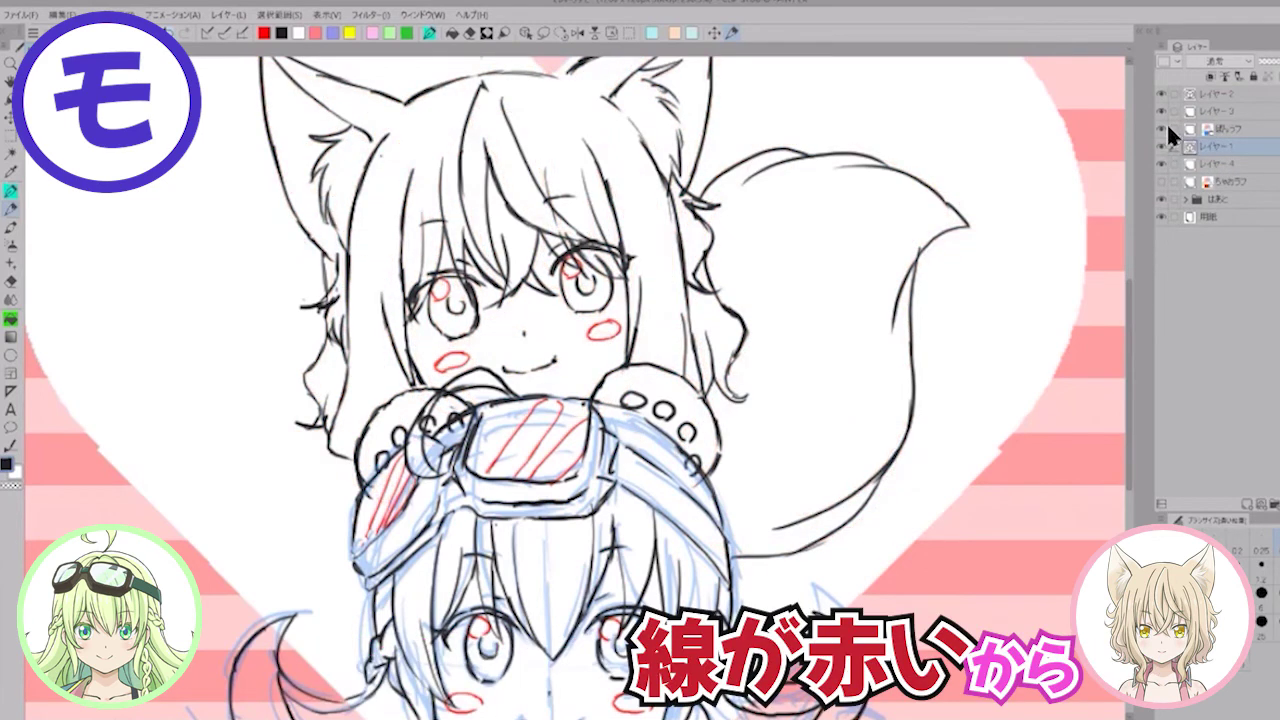
left_click(1162, 128)
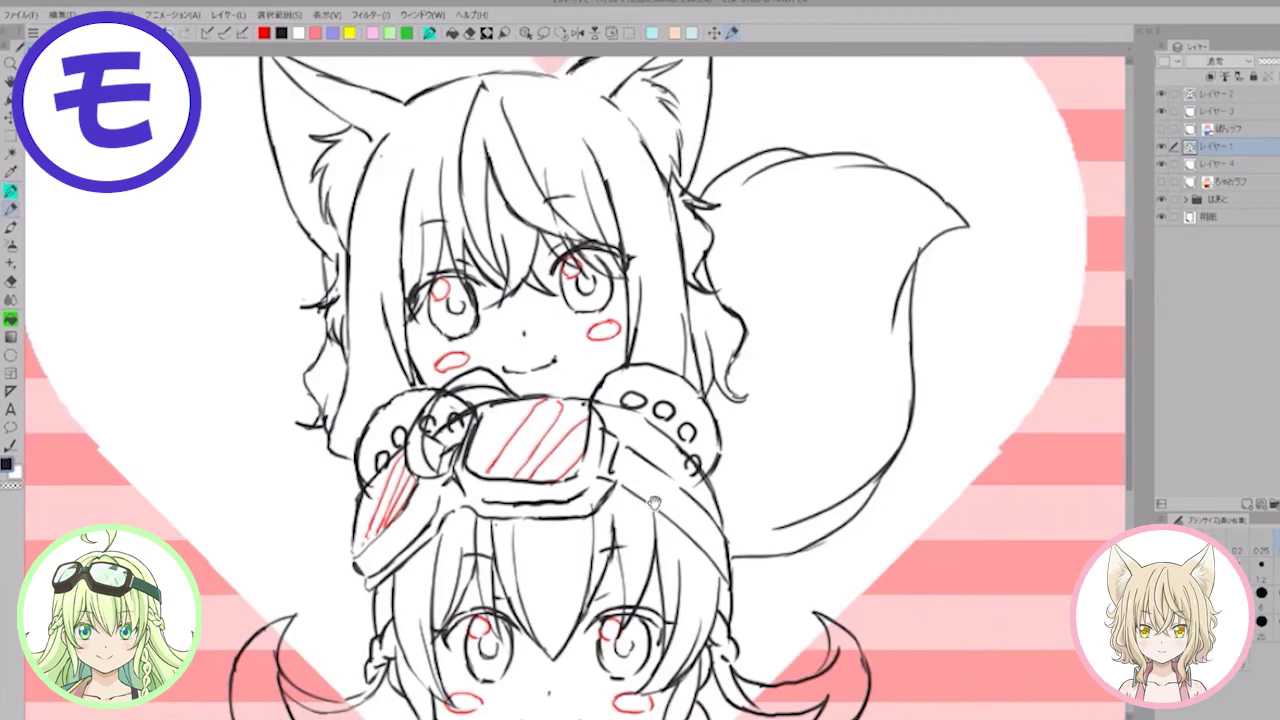
left_click_drag(655, 503, 675, 283)
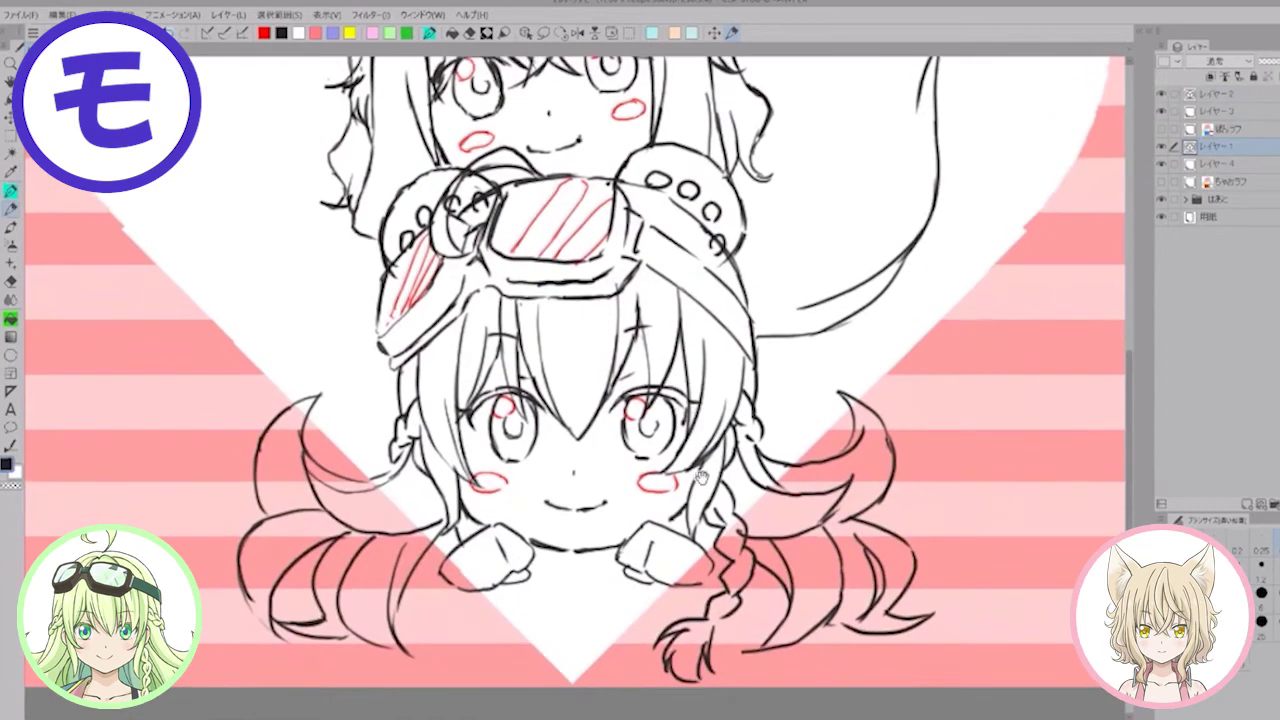
left_click_drag(700, 477, 707, 572)
left_click_drag(689, 311, 655, 399)
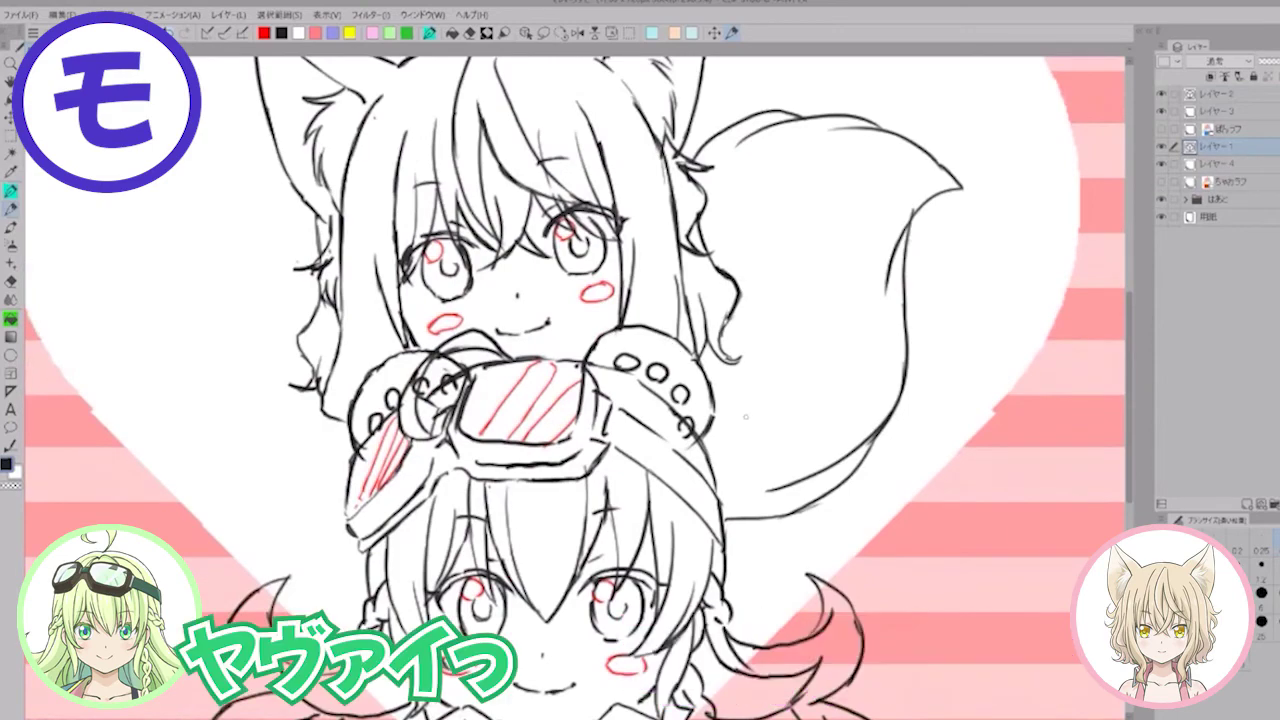
scroll(735, 410, "down", 5)
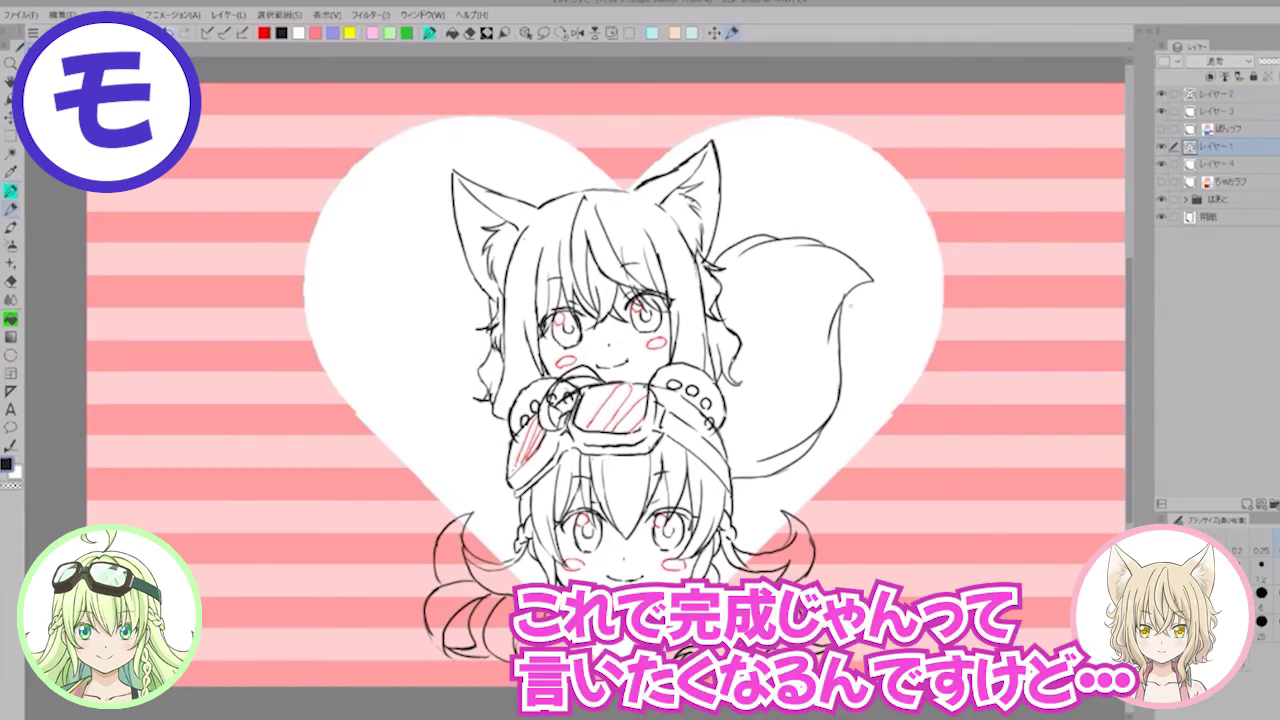
Step: Touch up the tail's upper outline, and on レイヤー 2 the goggled girl's hair edge below the goggles
left_click_drag(738, 243, 756, 238)
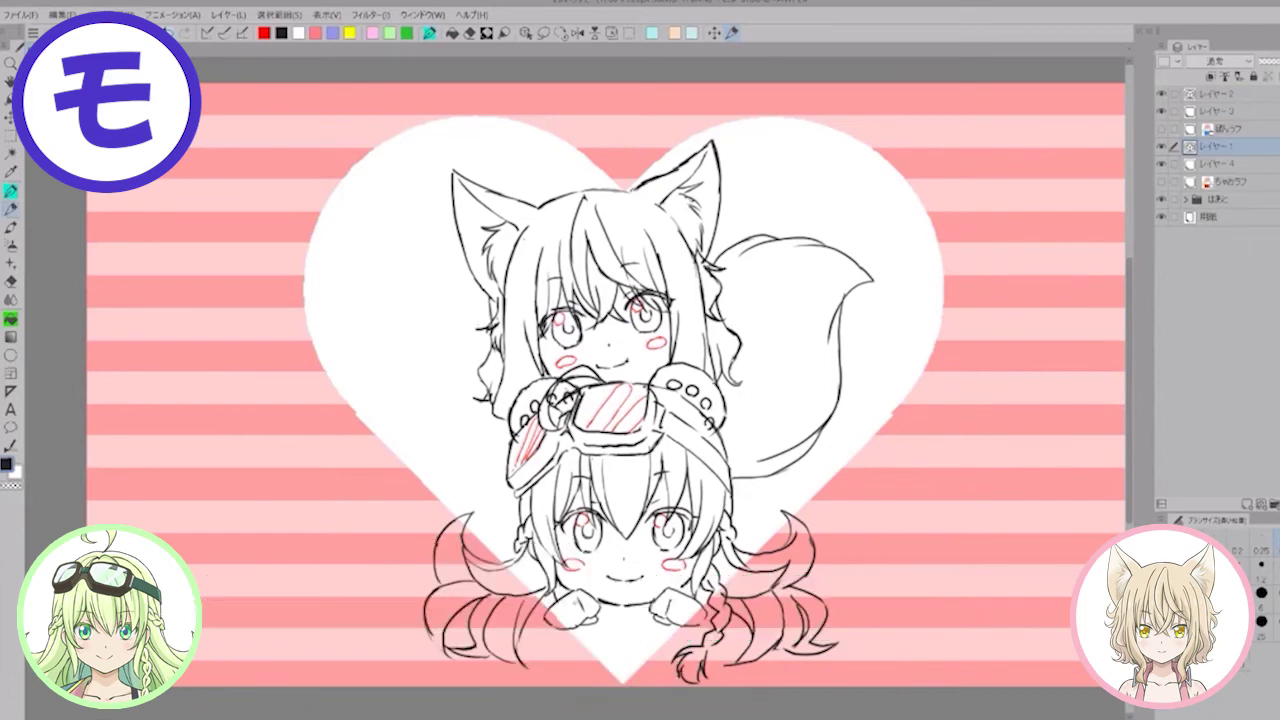
left_click(1249, 95)
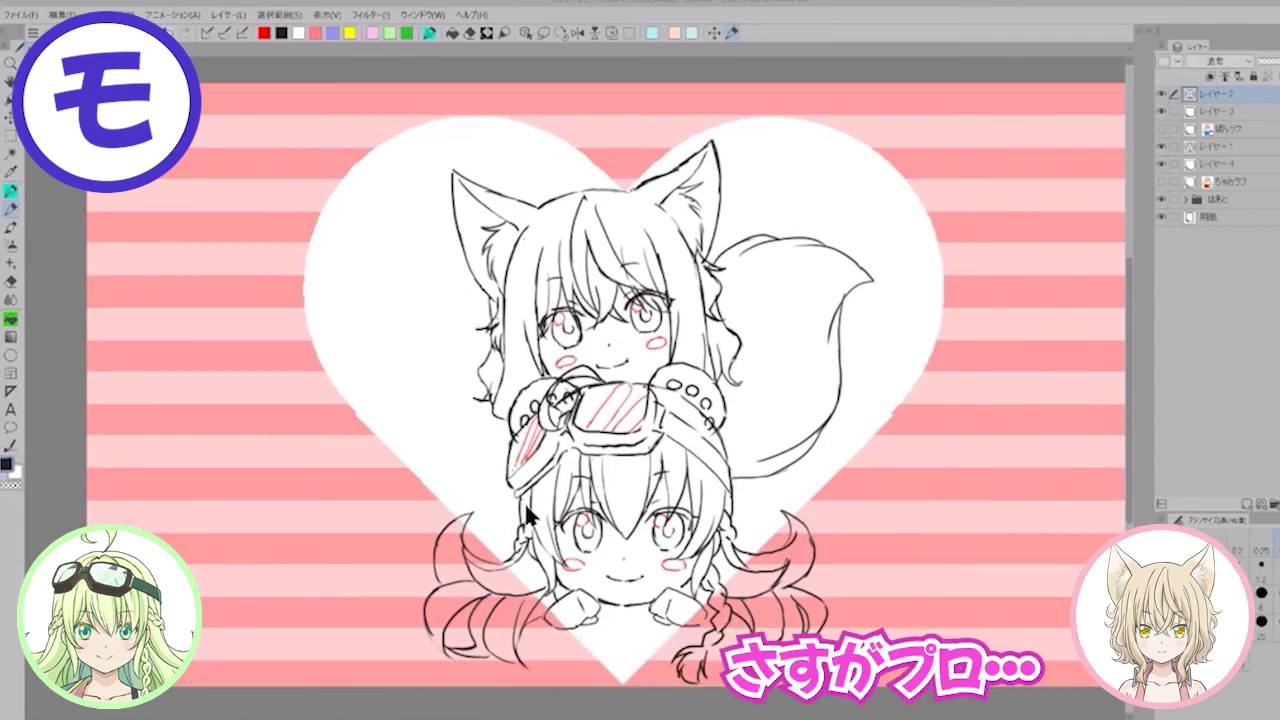
left_click_drag(518, 494, 522, 525)
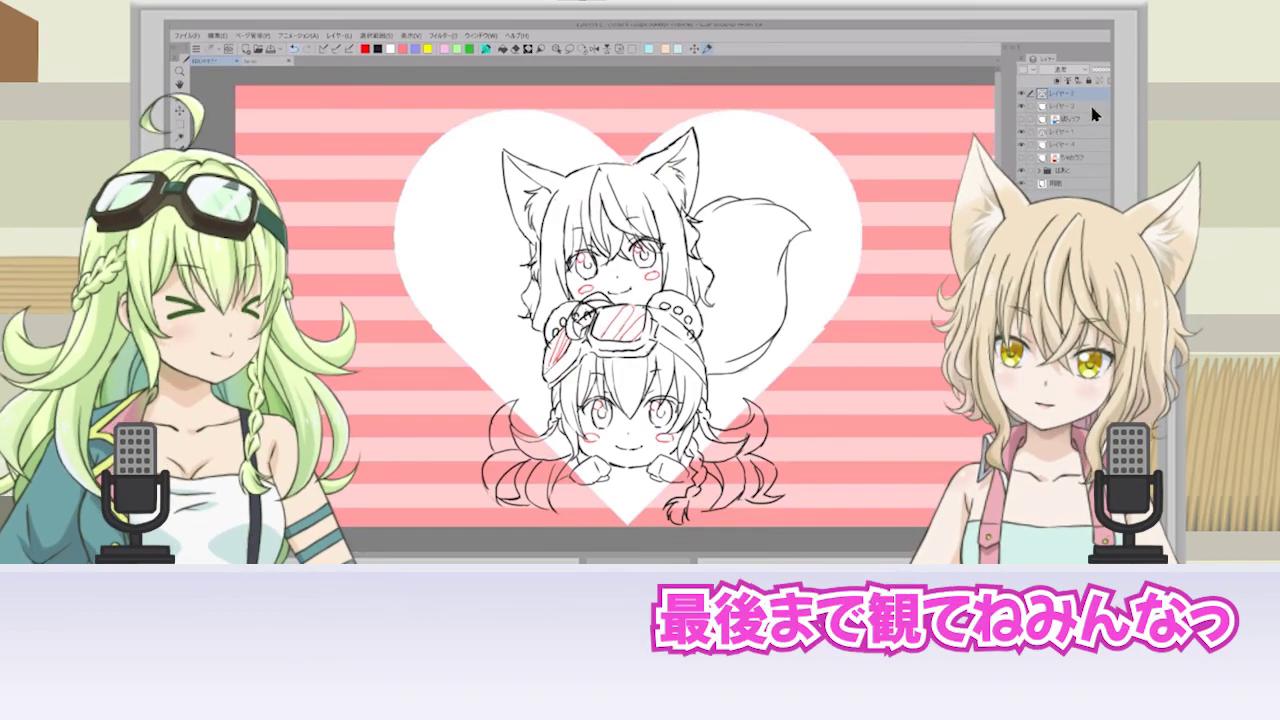
Step: Add a new layer directly above レイヤー 3, and select レイヤー 1
left_click(1090, 104)
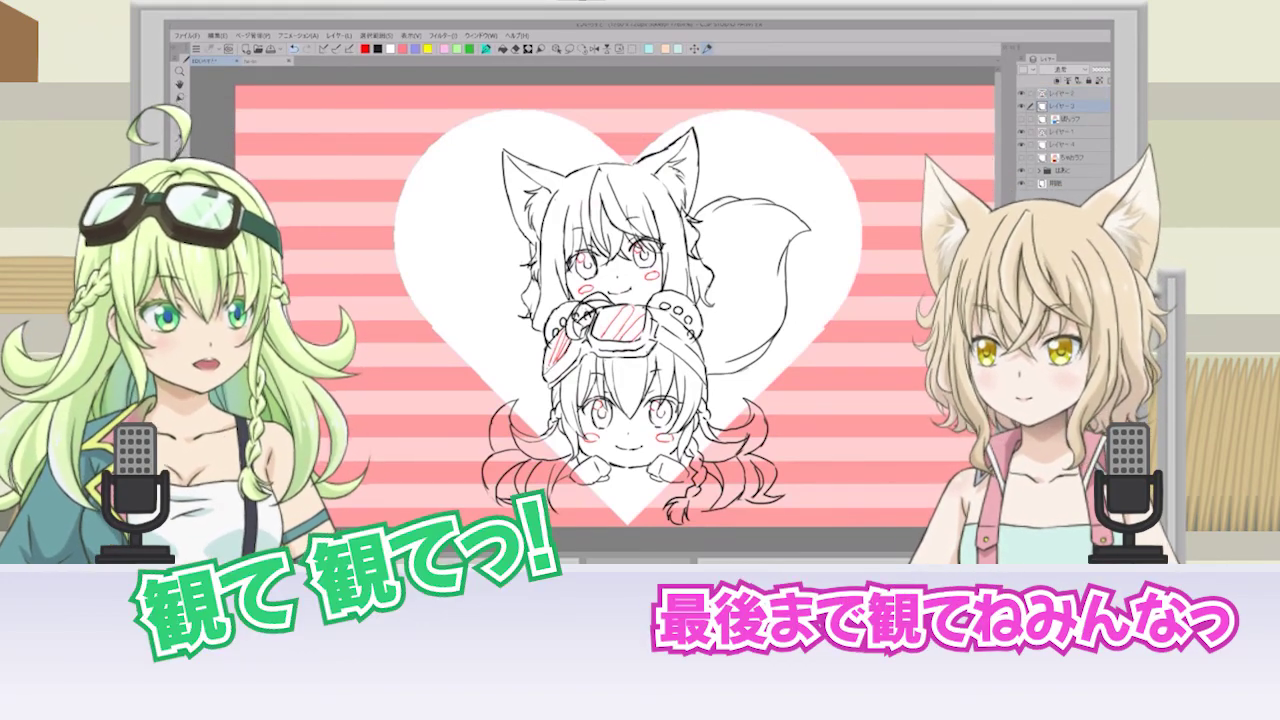
key("ctrl+shift+n")
left_click(1062, 145)
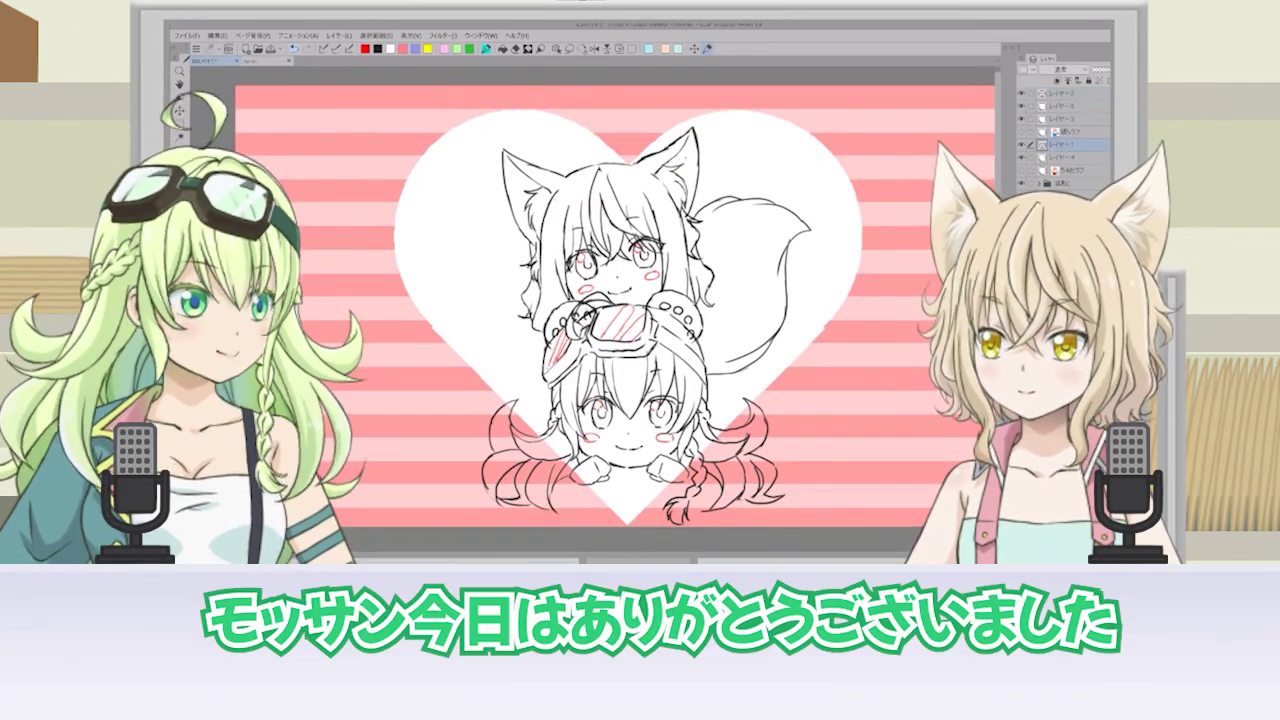